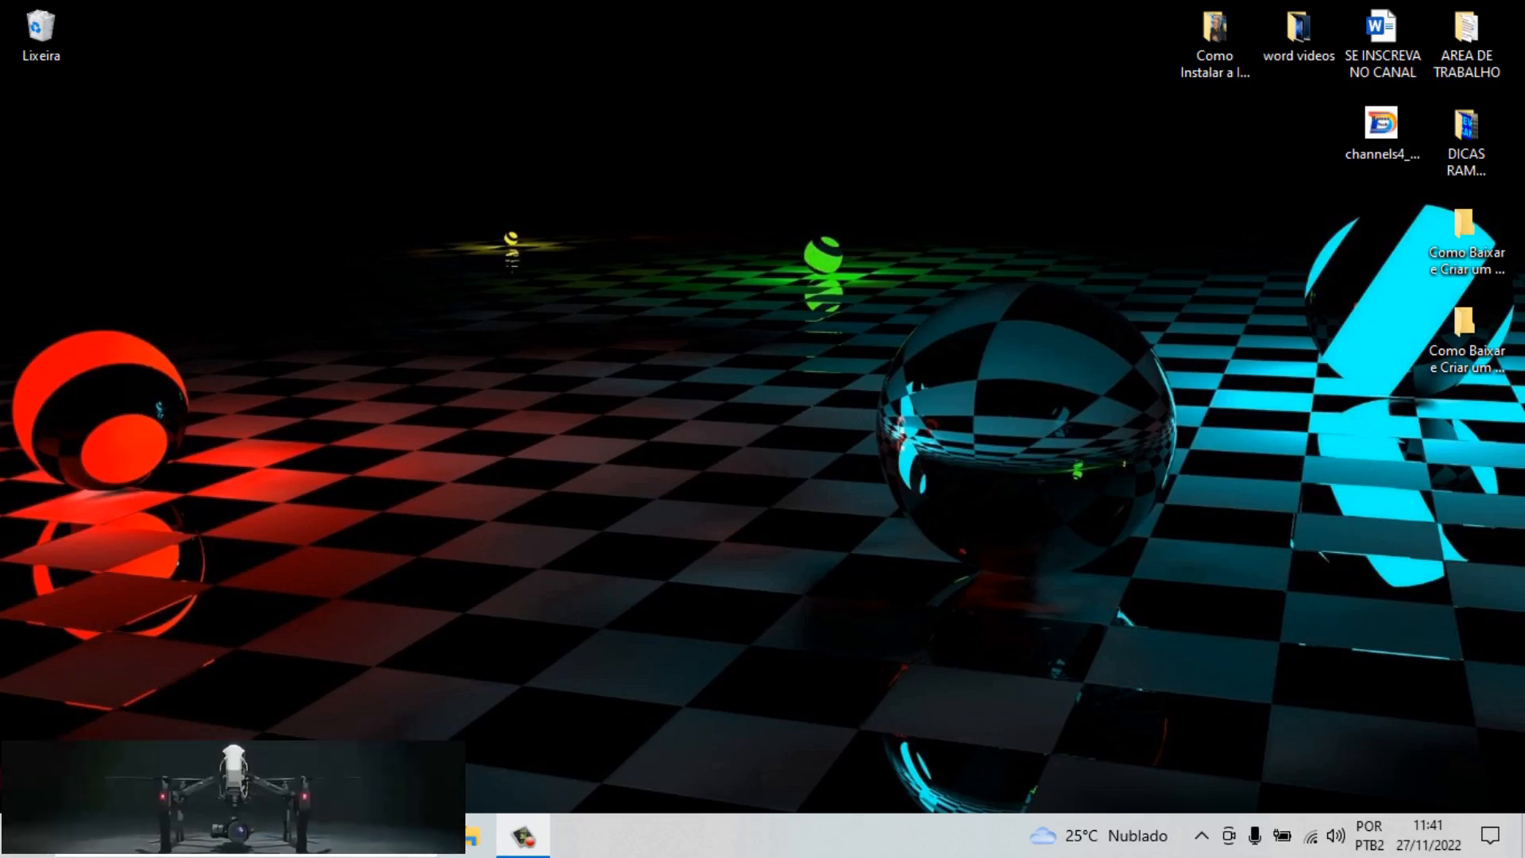
Step: Open Word and create a new blank document
{"action": "left_click", "coordinate": [30, 848]}
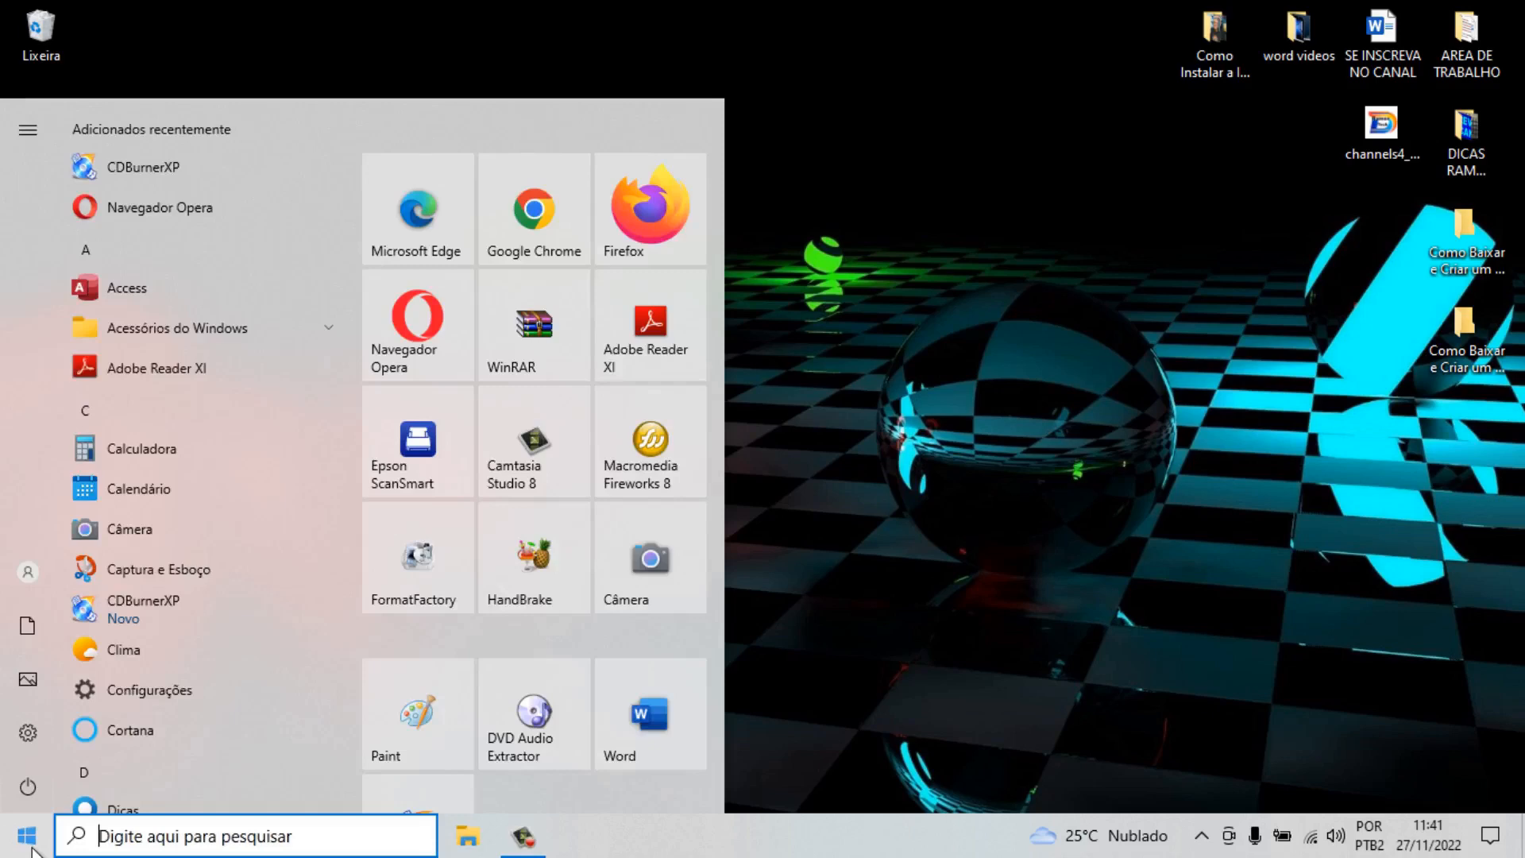
{"action": "left_click", "coordinate": [660, 704]}
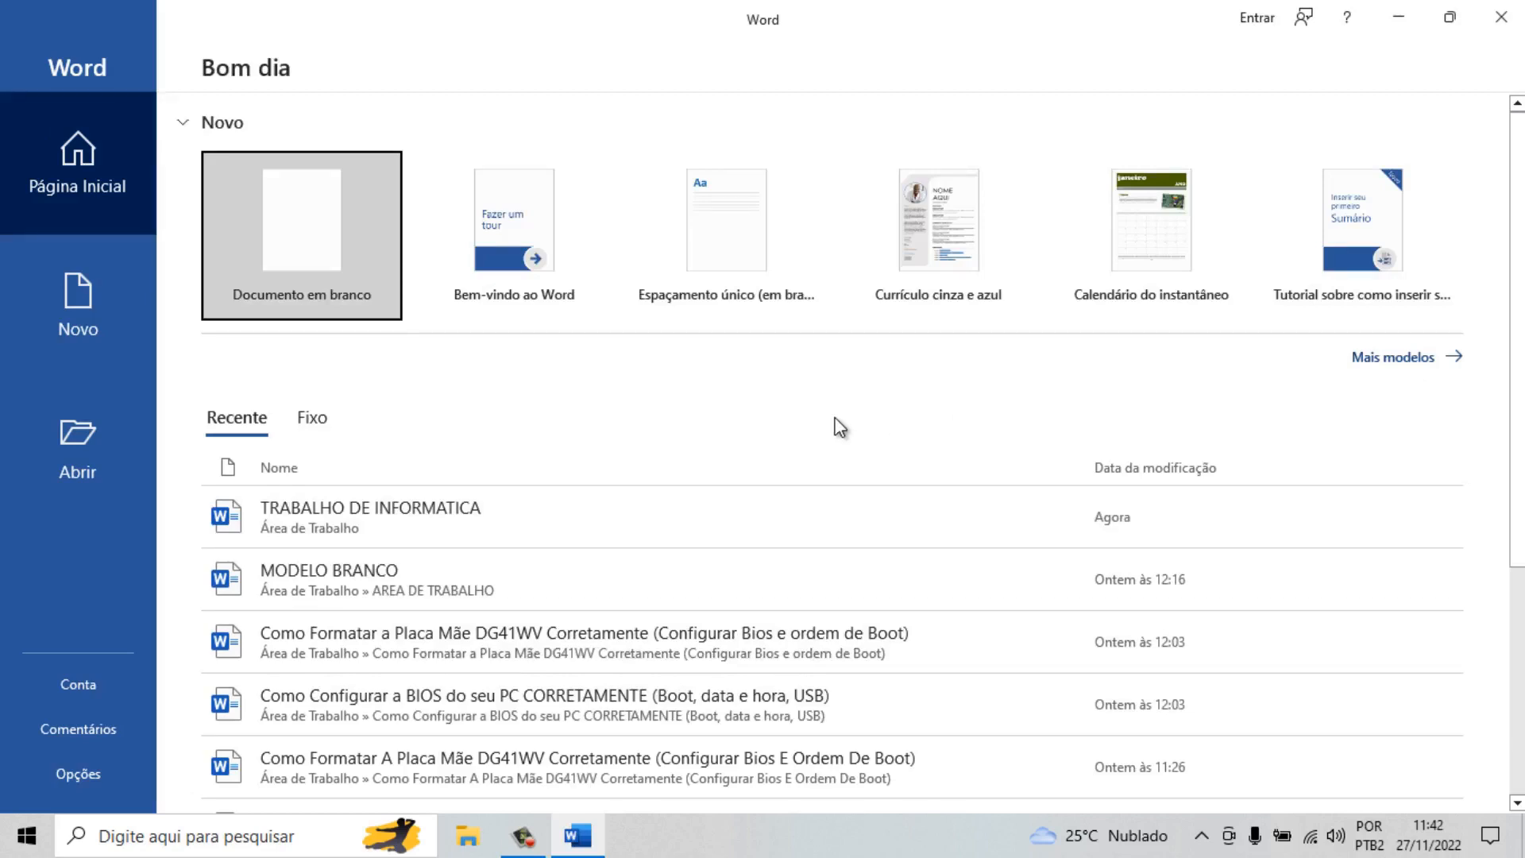
{"action": "left_click", "coordinate": [299, 241]}
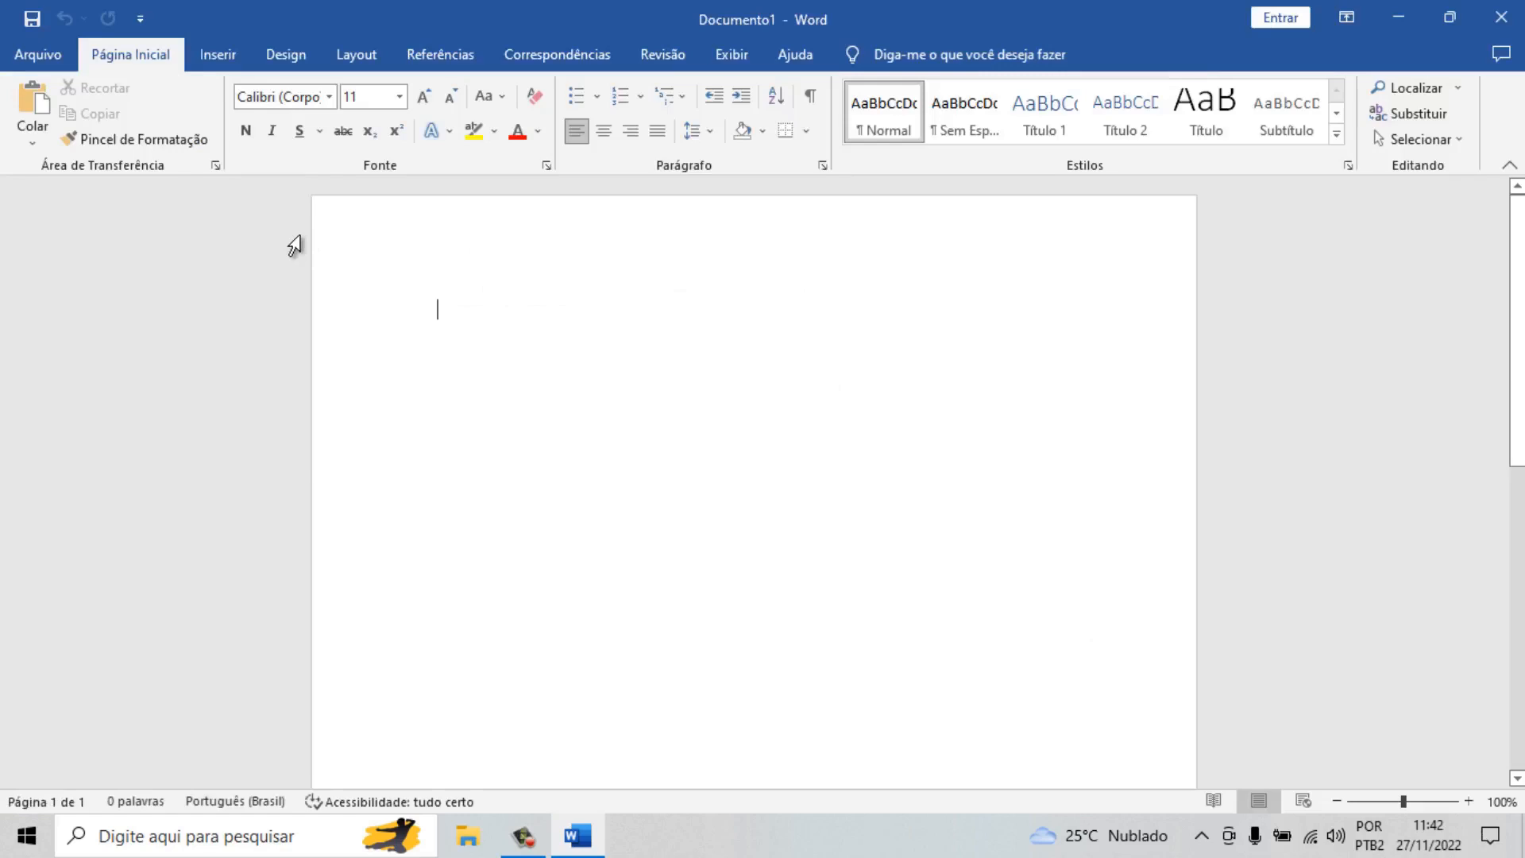
Step: Centre-align the empty first paragraph of the document
{"action": "left_click", "coordinate": [612, 135]}
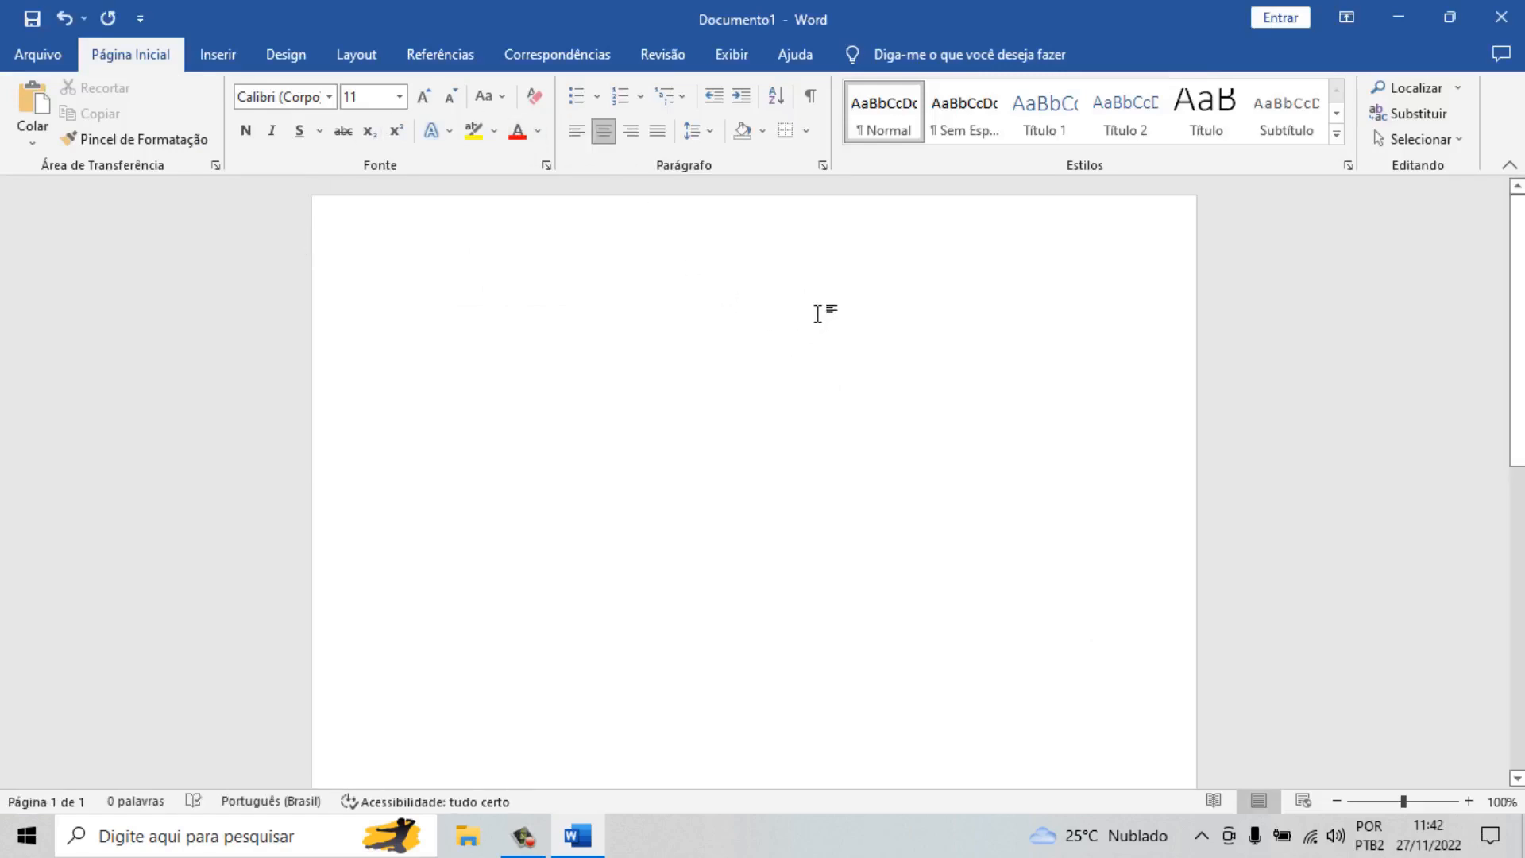
{"action": "scroll", "coordinate": [802, 477], "scroll_direction": "down", "scroll_amount": 2}
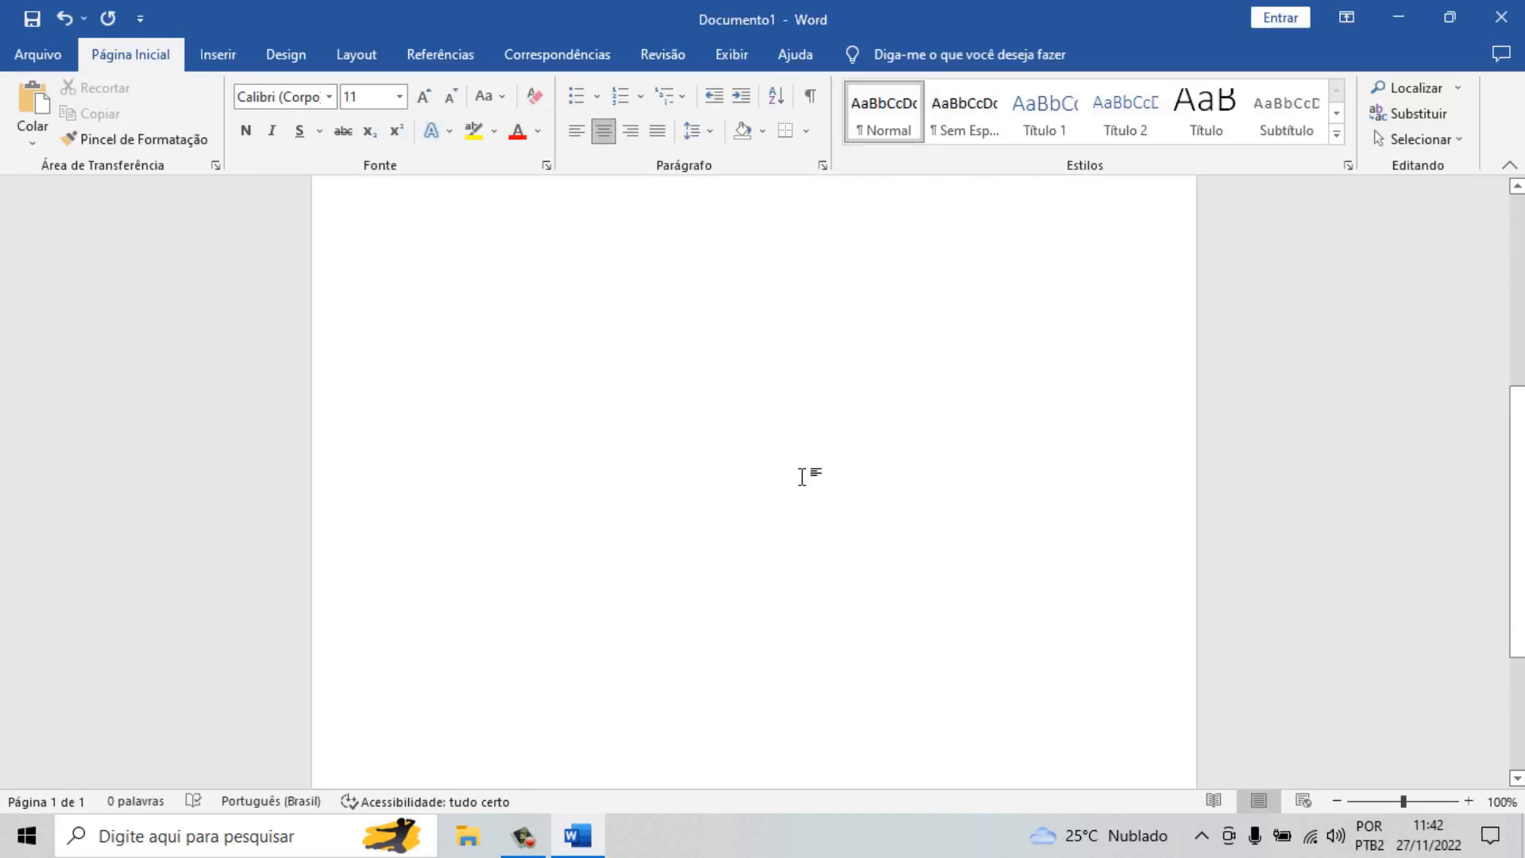
{"action": "scroll", "coordinate": [803, 477], "scroll_direction": "up", "scroll_amount": 2}
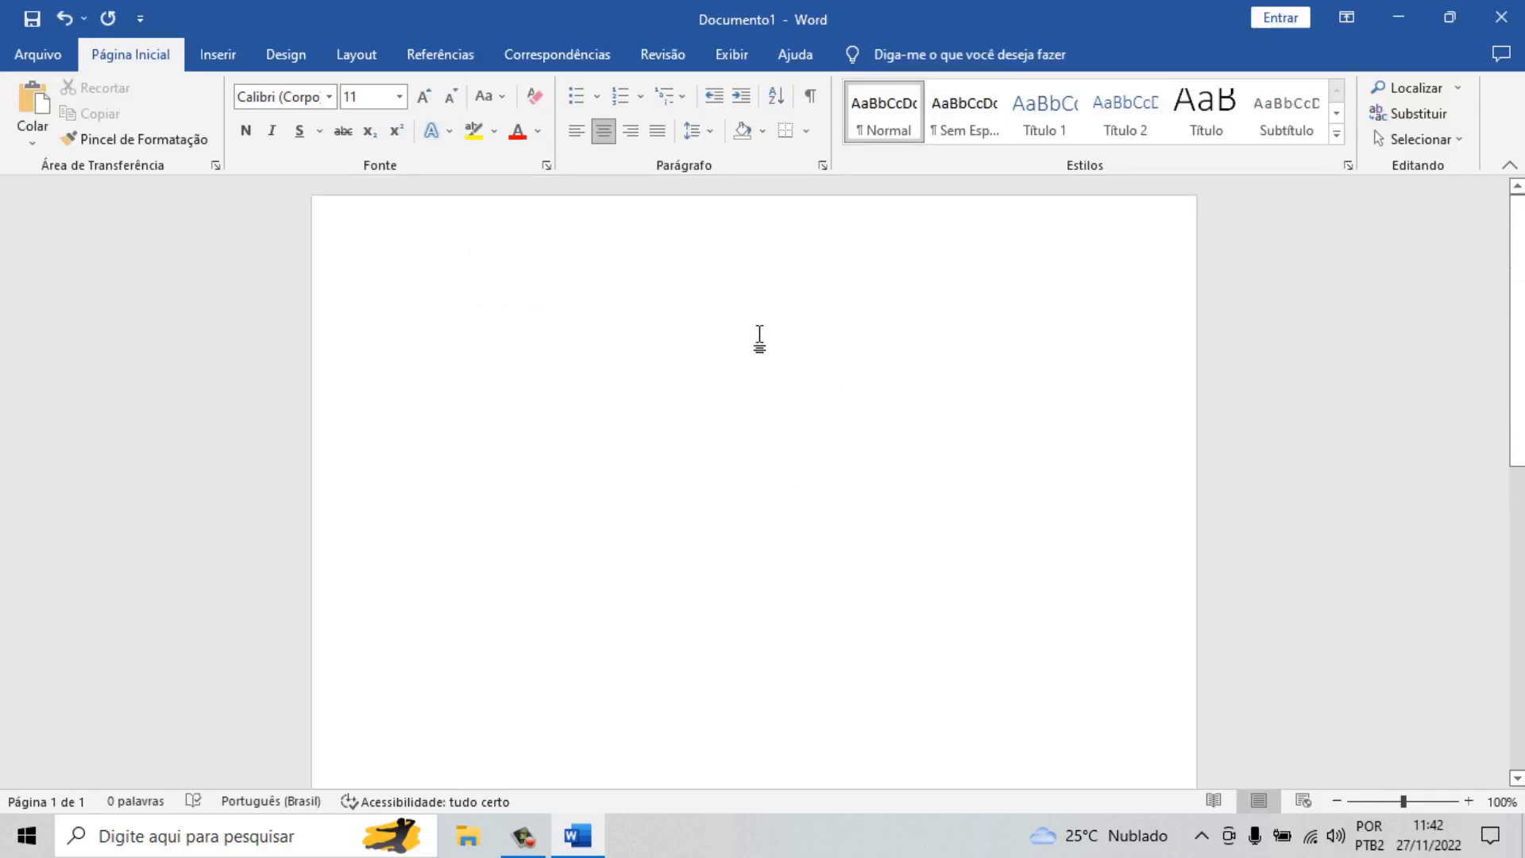
Step: Open the custom watermark settings and choose the picture watermark option (Marca-d'água de imagem)
{"action": "left_click", "coordinate": [340, 52]}
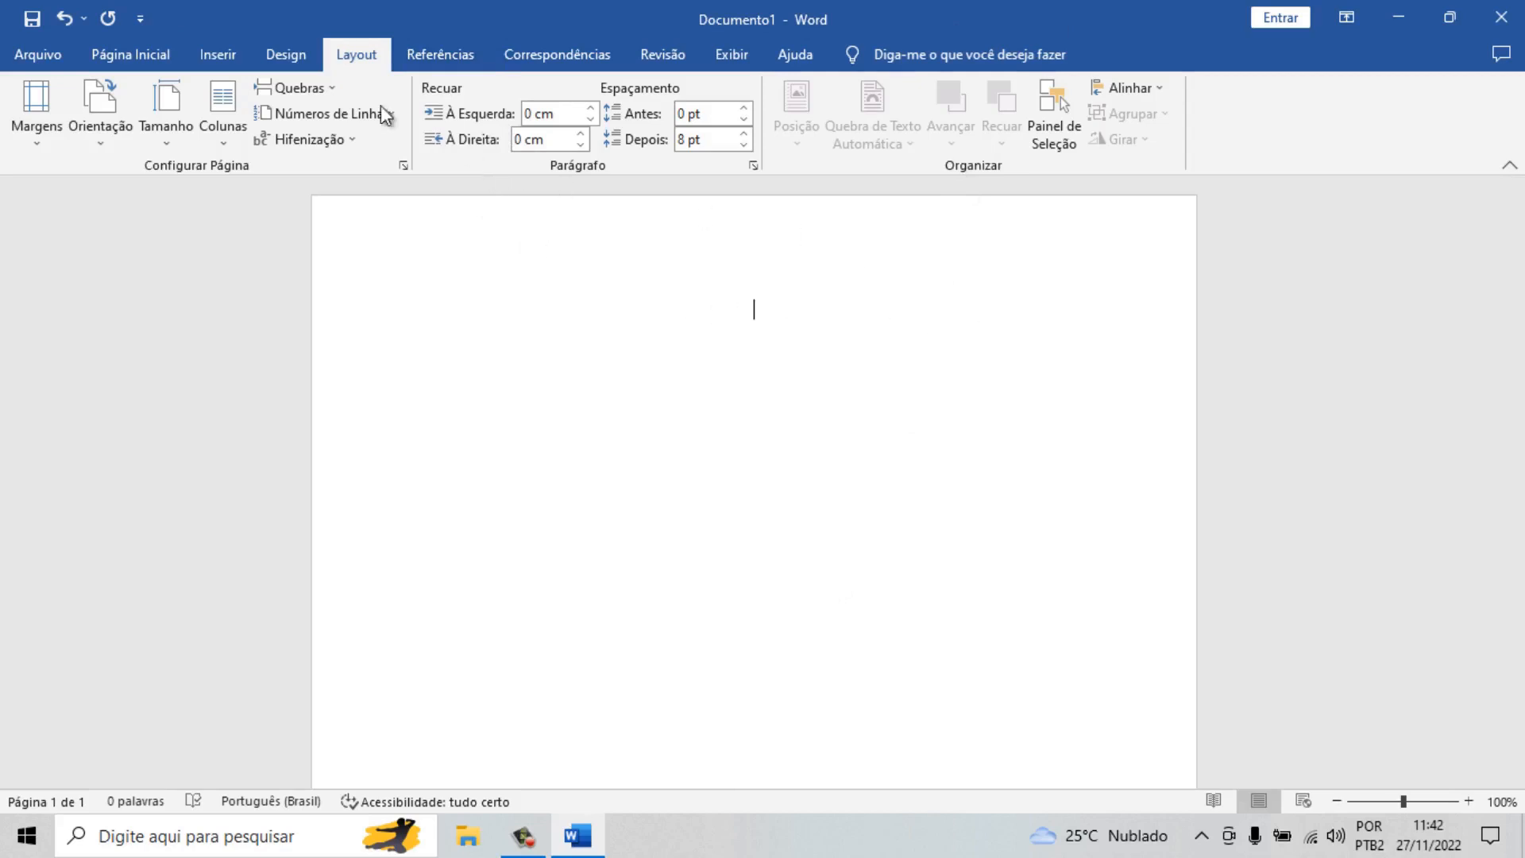
{"action": "left_click", "coordinate": [287, 54]}
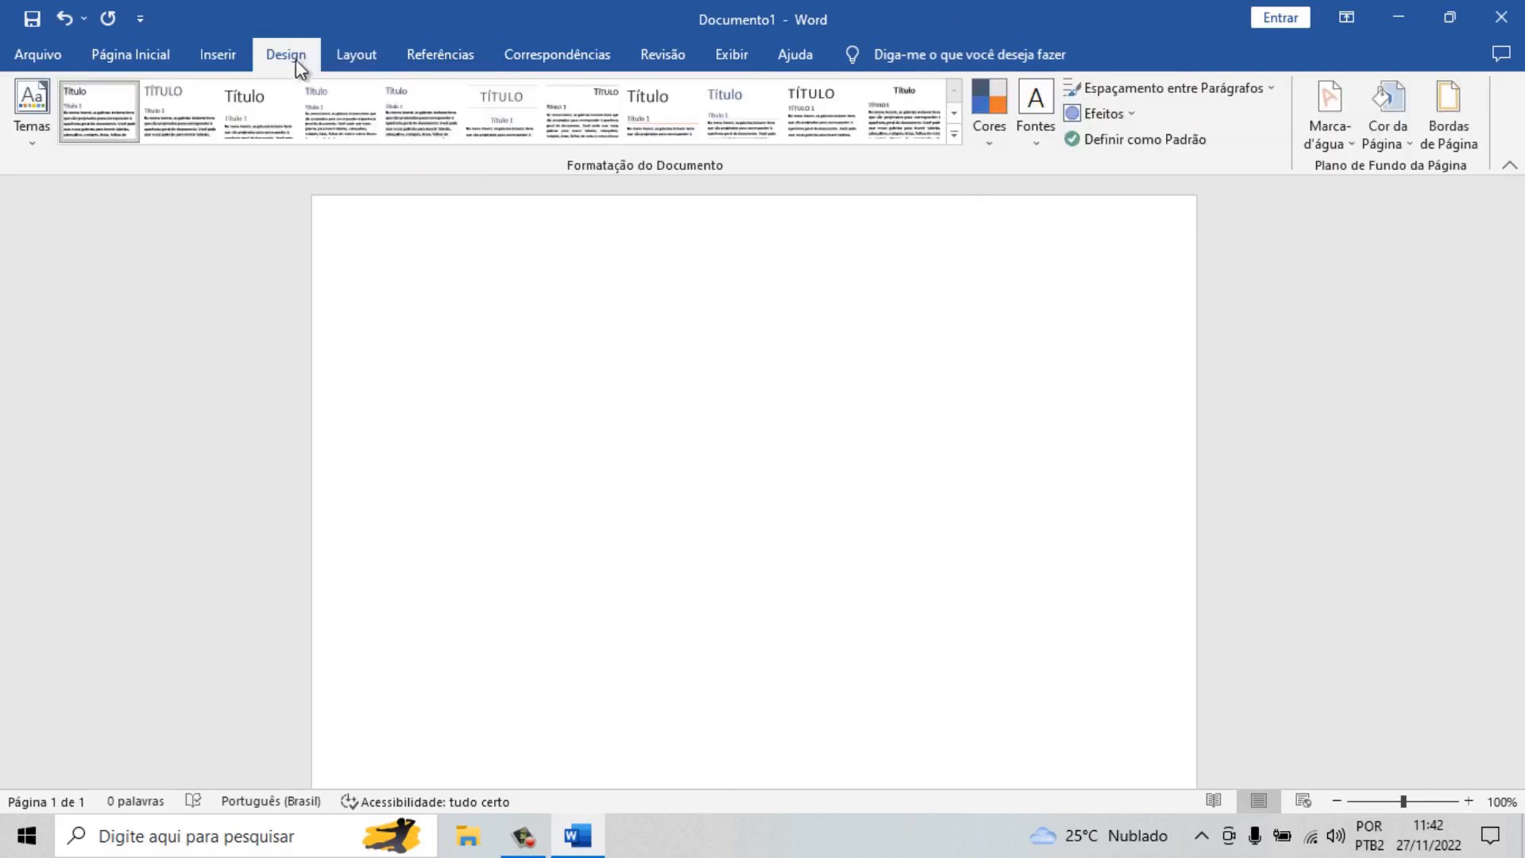
{"action": "left_click", "coordinate": [1343, 140]}
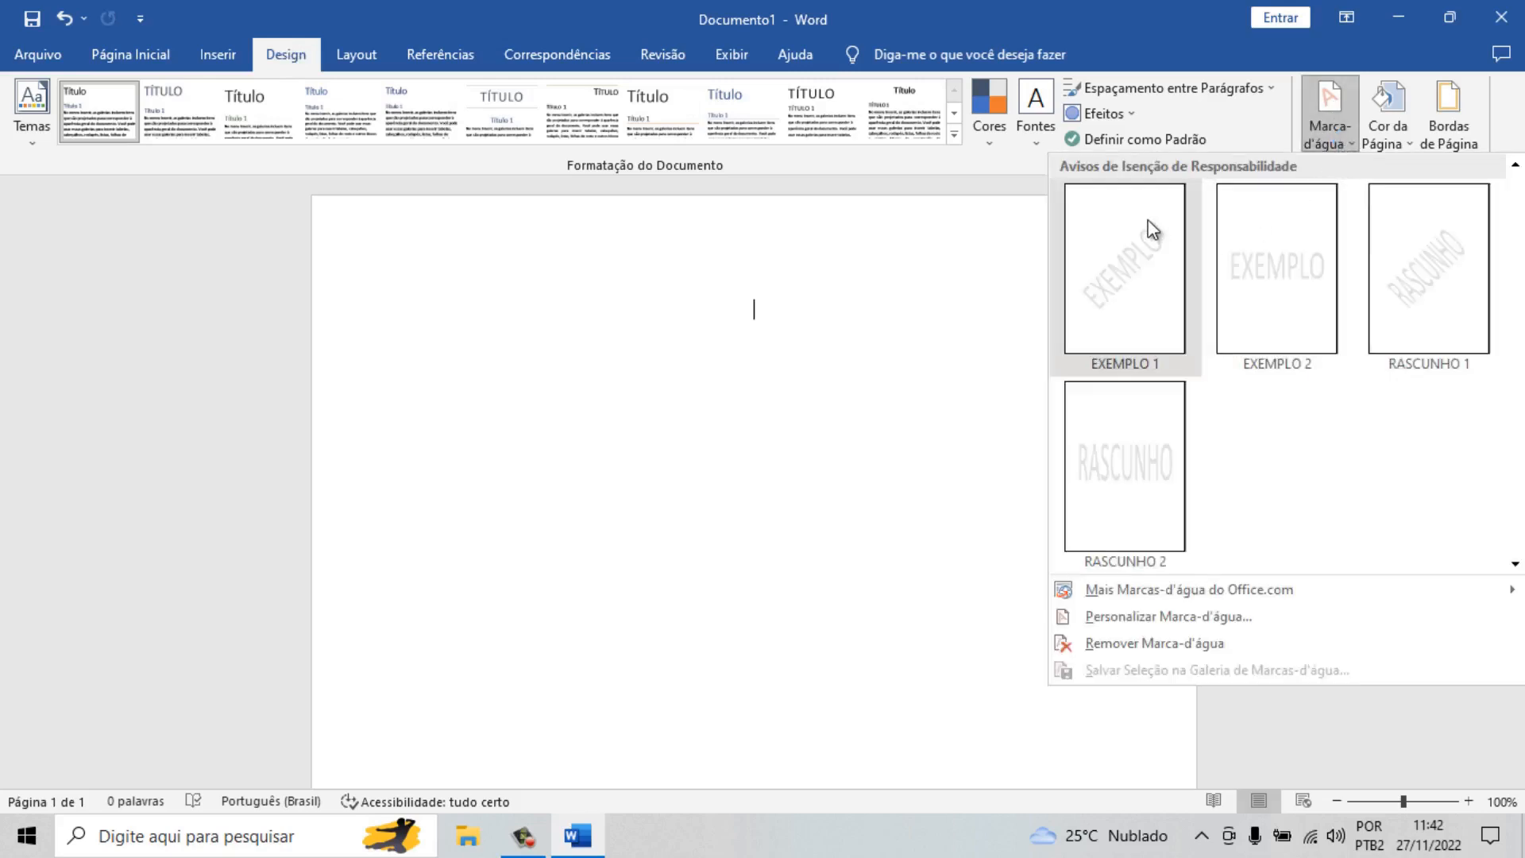
{"action": "left_click", "coordinate": [1127, 615]}
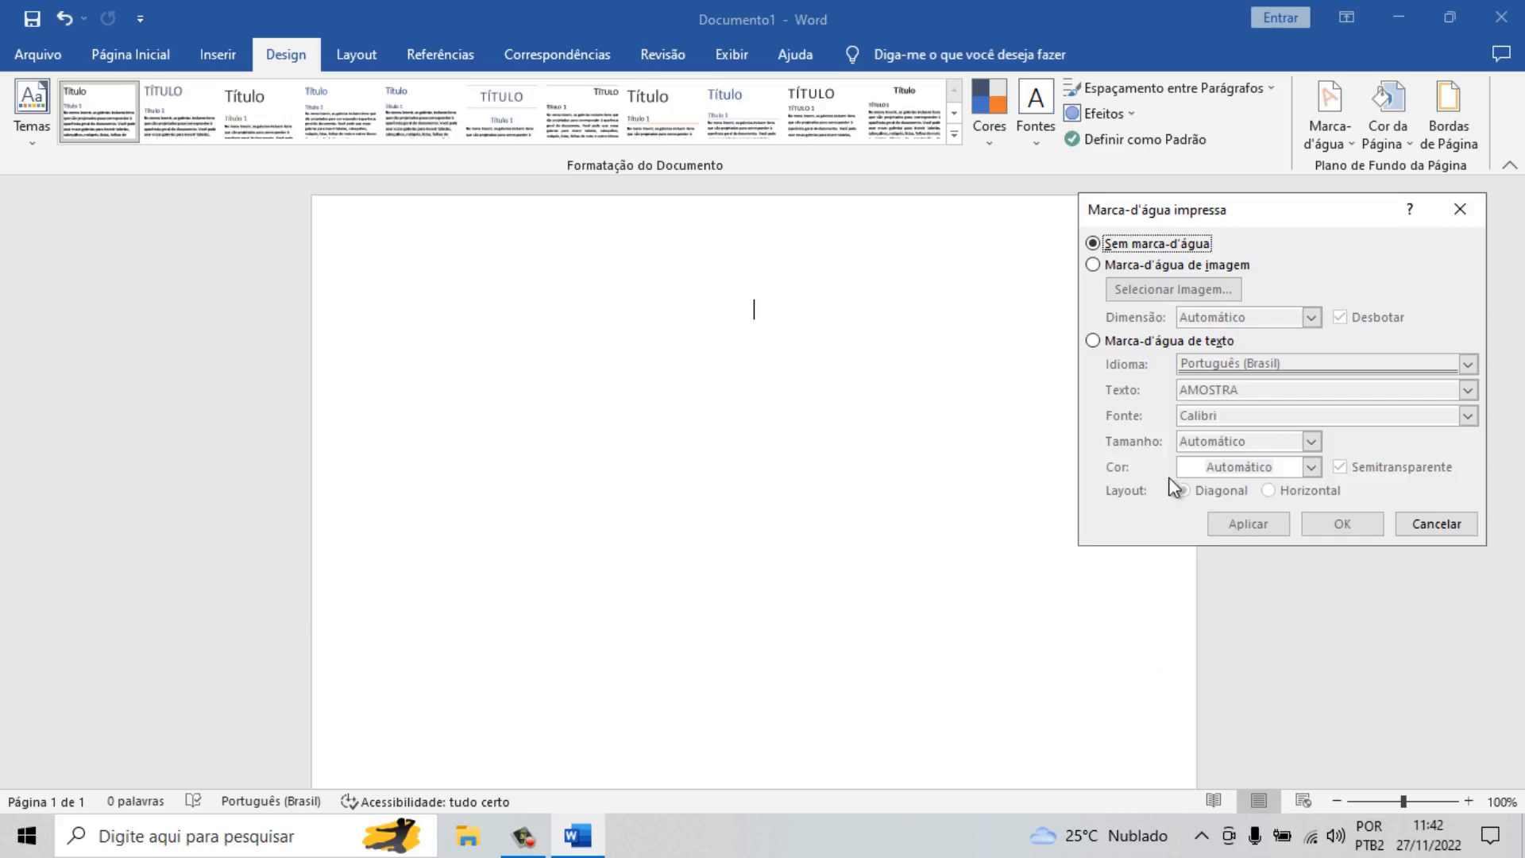
{"action": "left_click", "coordinate": [1094, 264]}
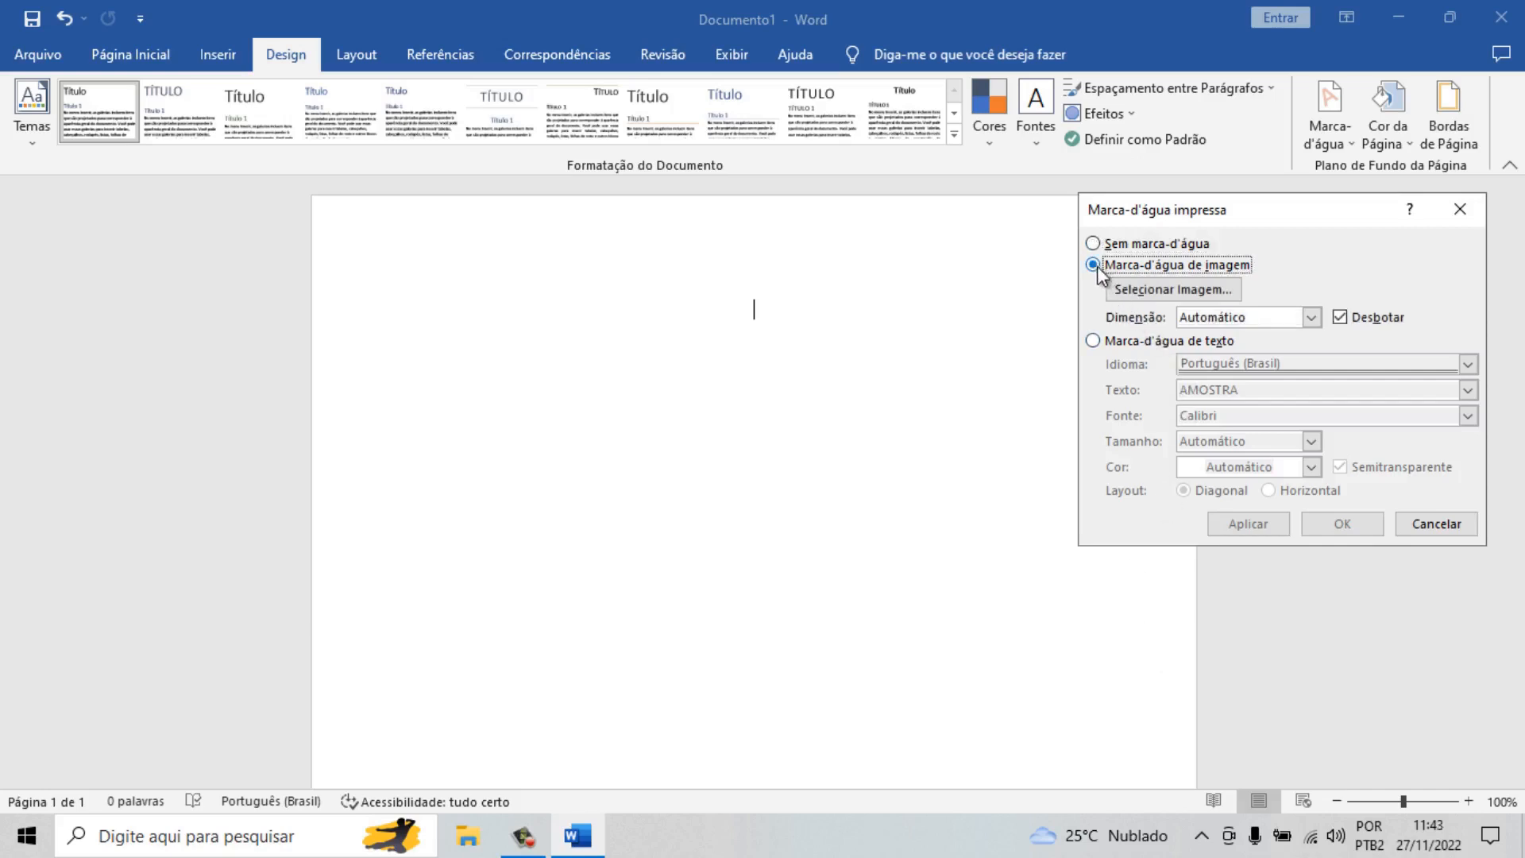
{"action": "left_click", "coordinate": [1092, 340]}
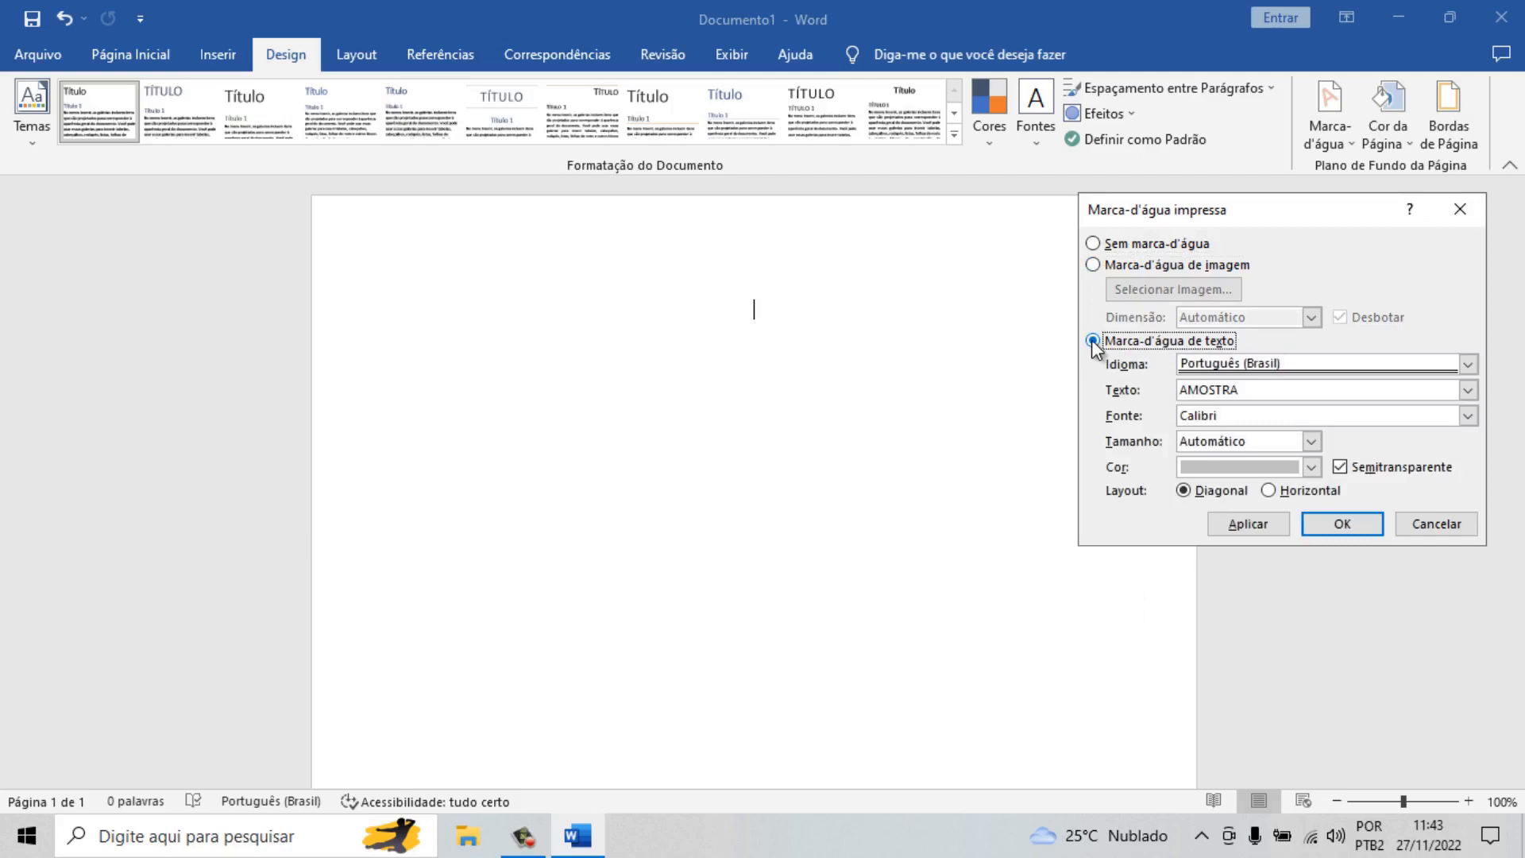
{"action": "left_click", "coordinate": [1093, 265]}
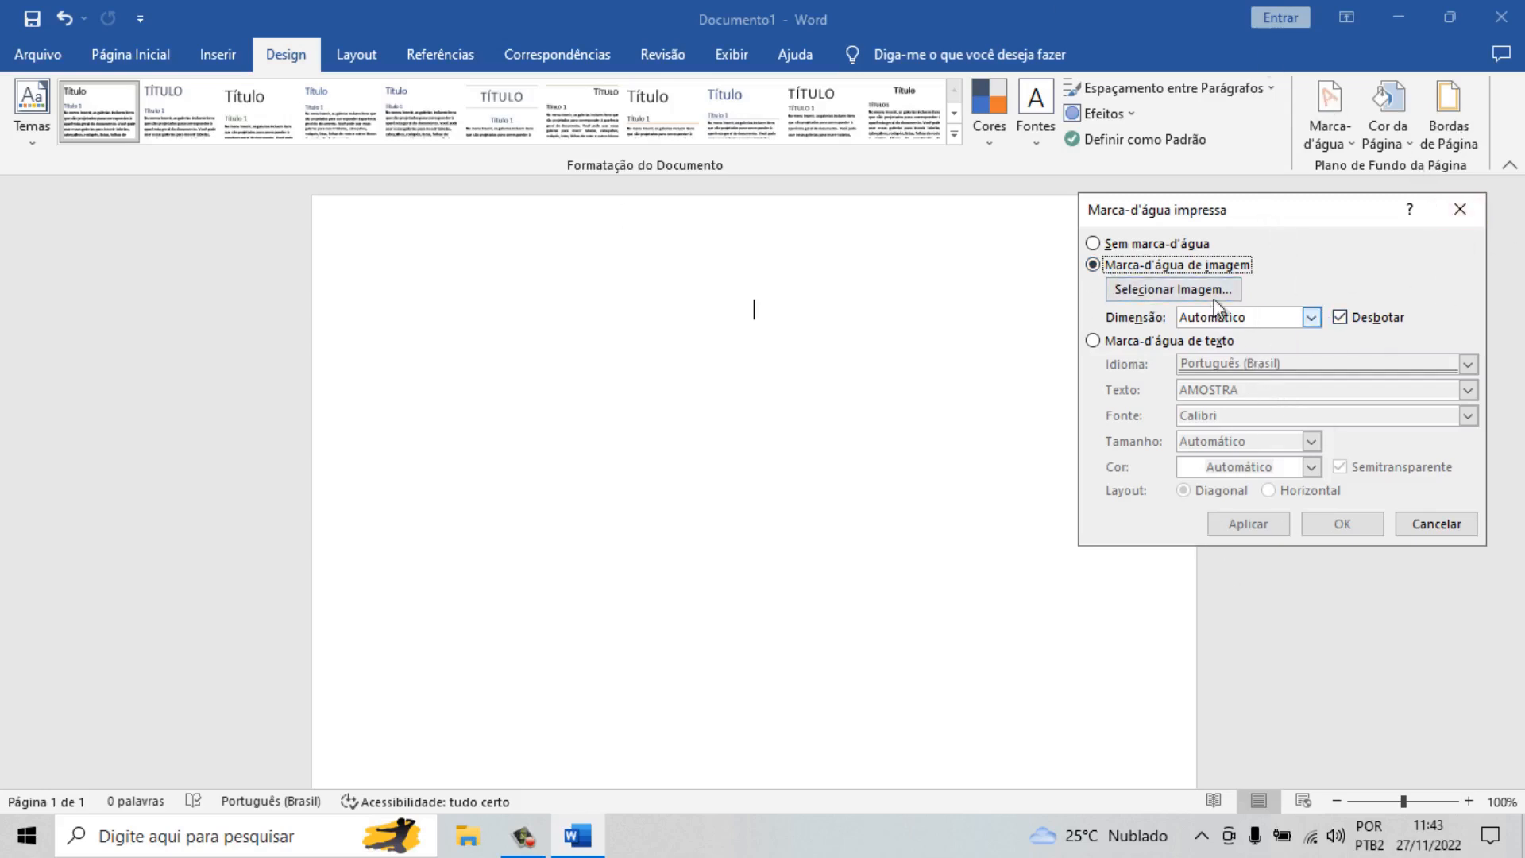
Step: Select the image channels4_profile from the Área de Trabalho folder as the watermark picture and apply it to the document
{"action": "left_click", "coordinate": [1169, 293]}
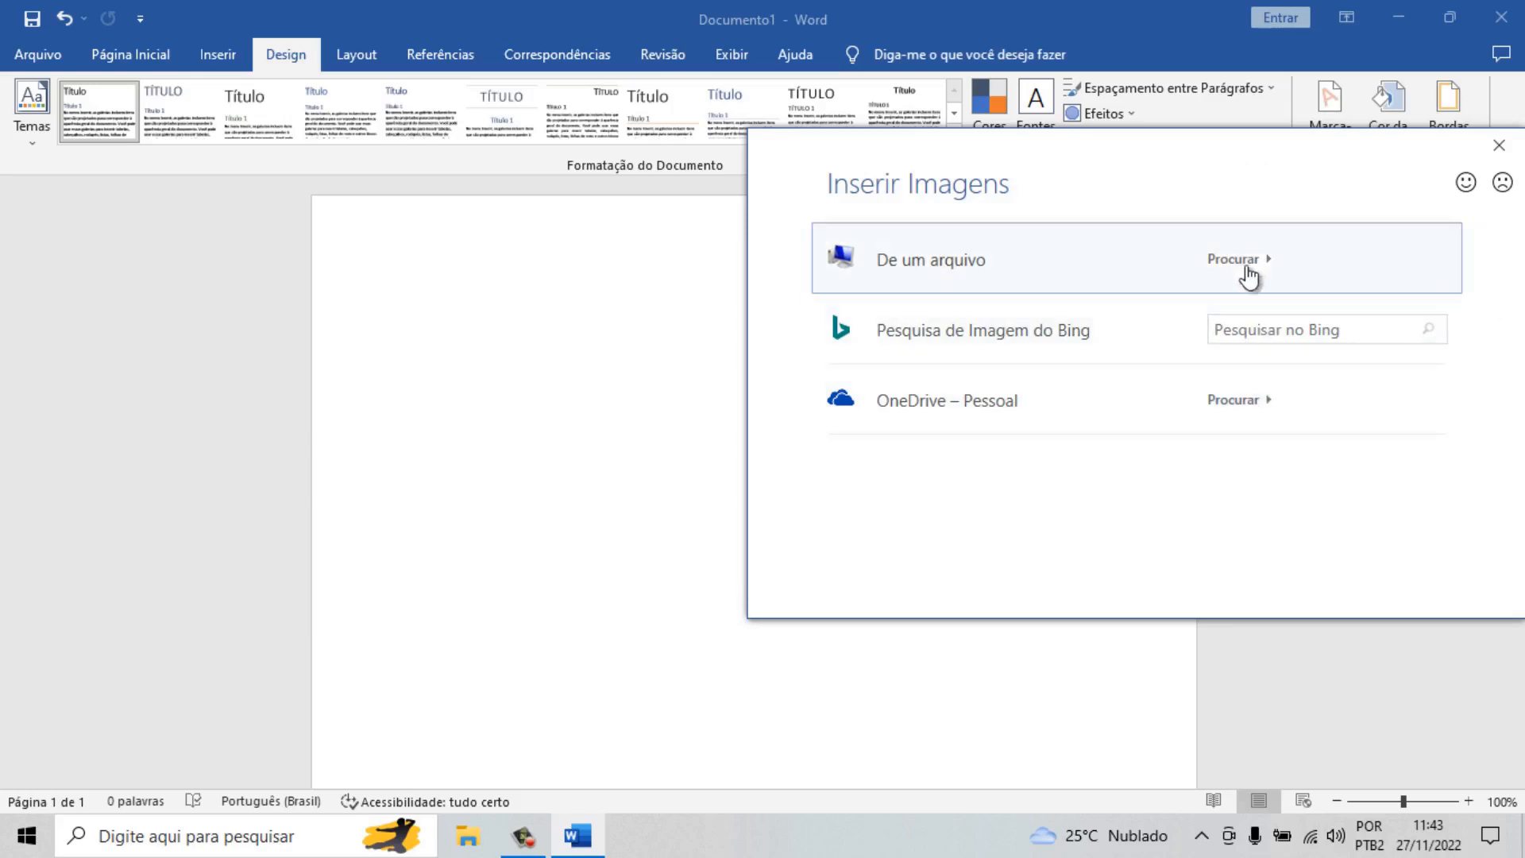
{"action": "left_click", "coordinate": [1069, 262]}
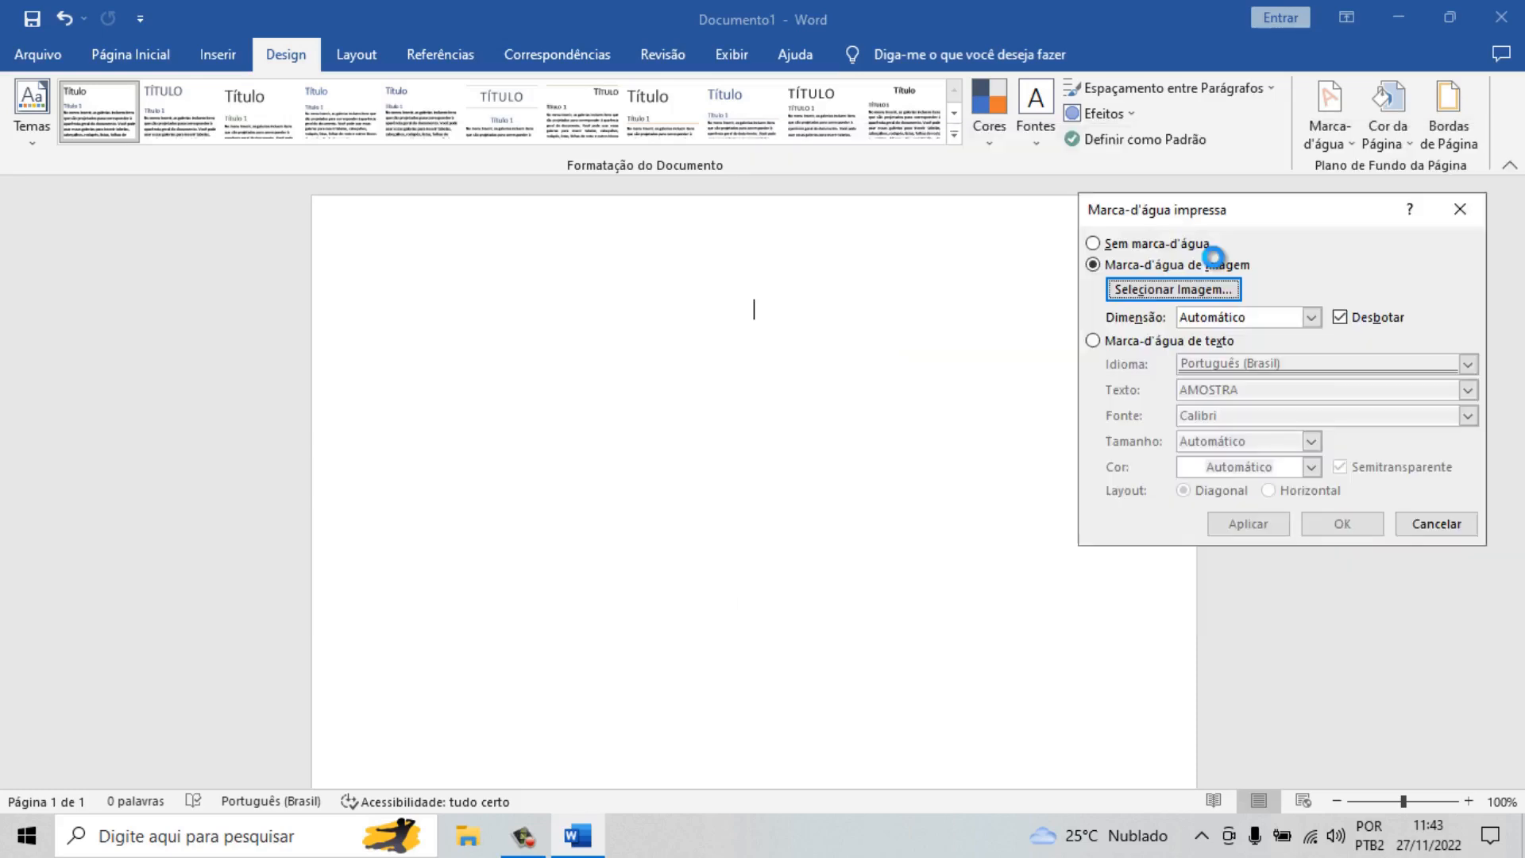
{"action": "scroll", "coordinate": [921, 307], "scroll_direction": "up", "scroll_amount": 2}
{"action": "left_click", "coordinate": [866, 290]}
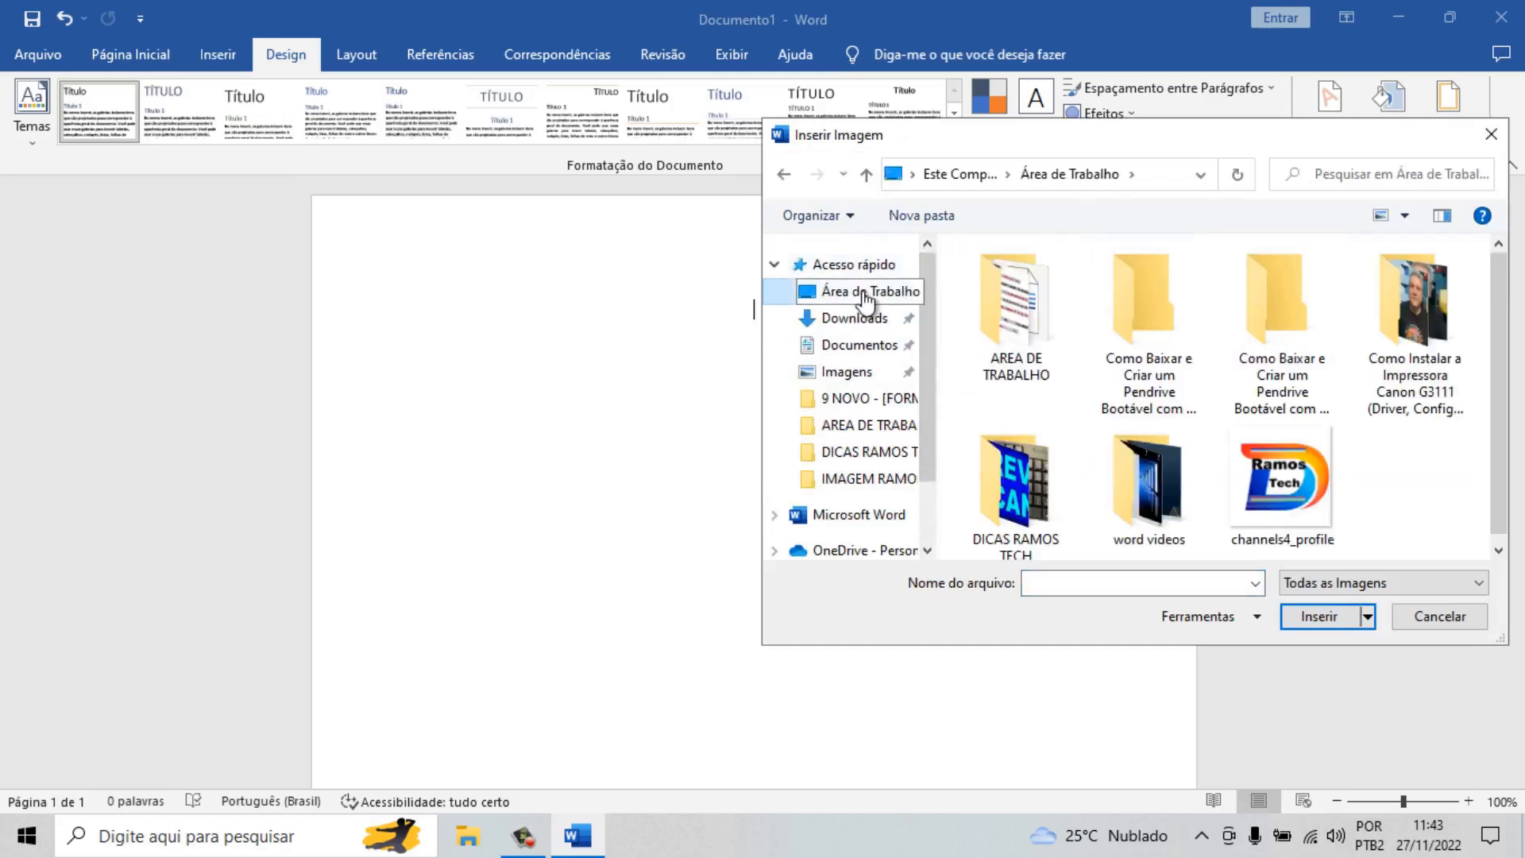
{"action": "left_click", "coordinate": [1299, 486]}
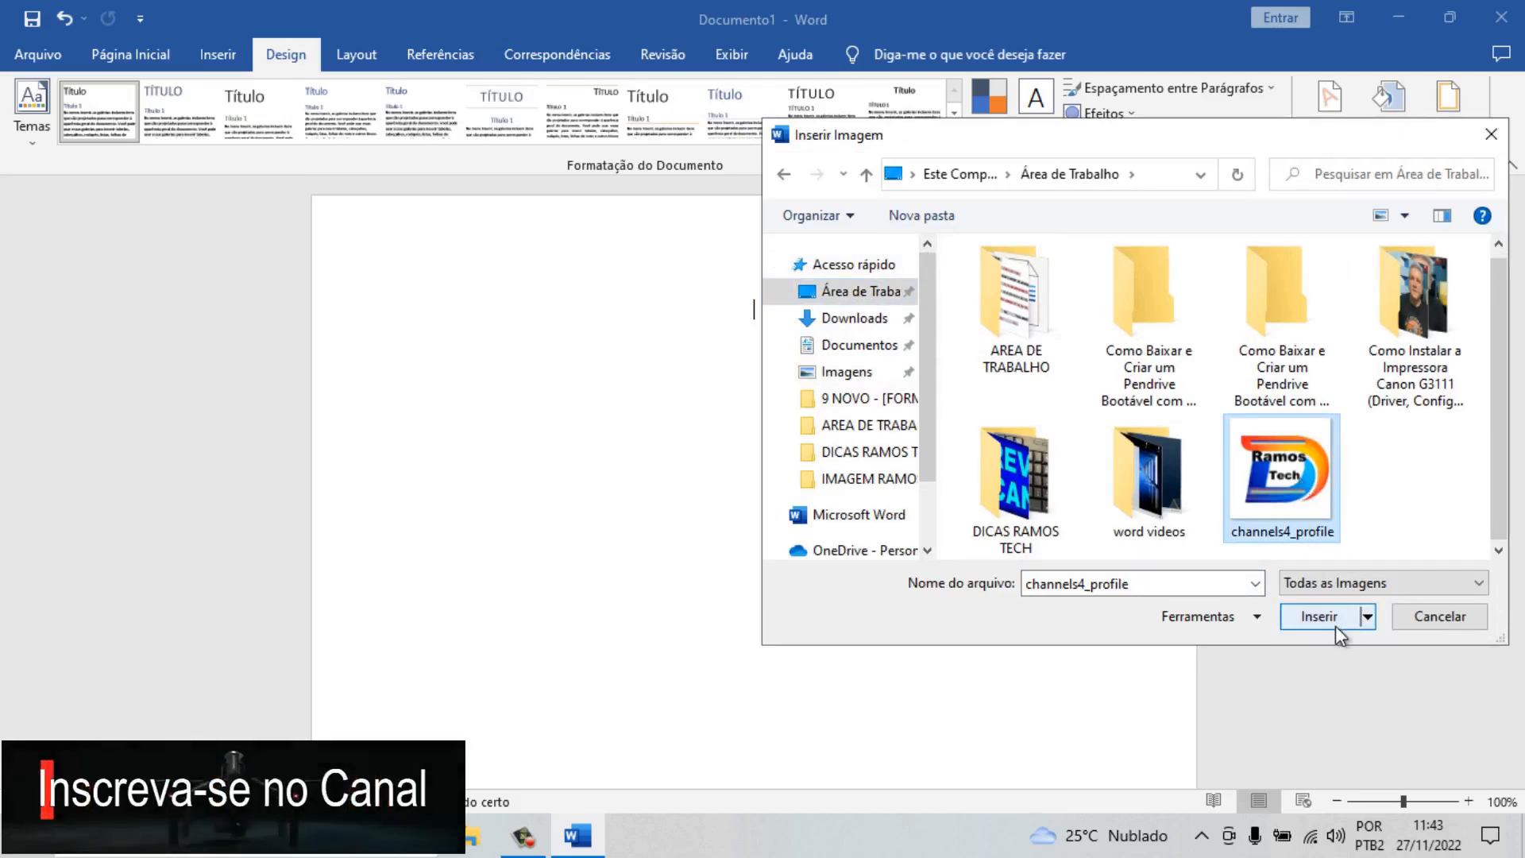
{"action": "double_click", "coordinate": [1299, 468]}
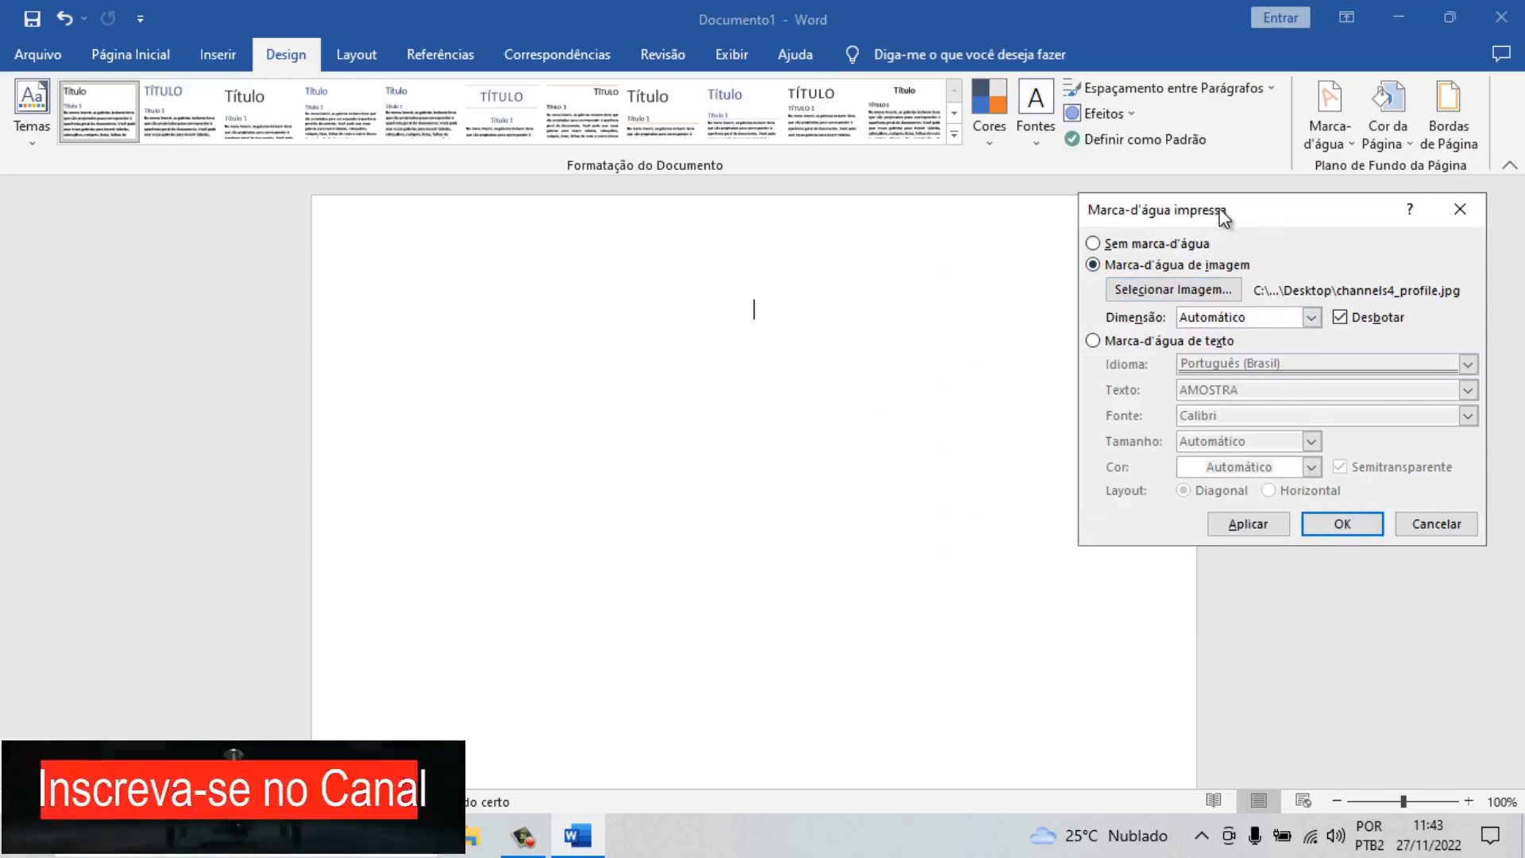
{"action": "left_click", "coordinate": [1251, 522]}
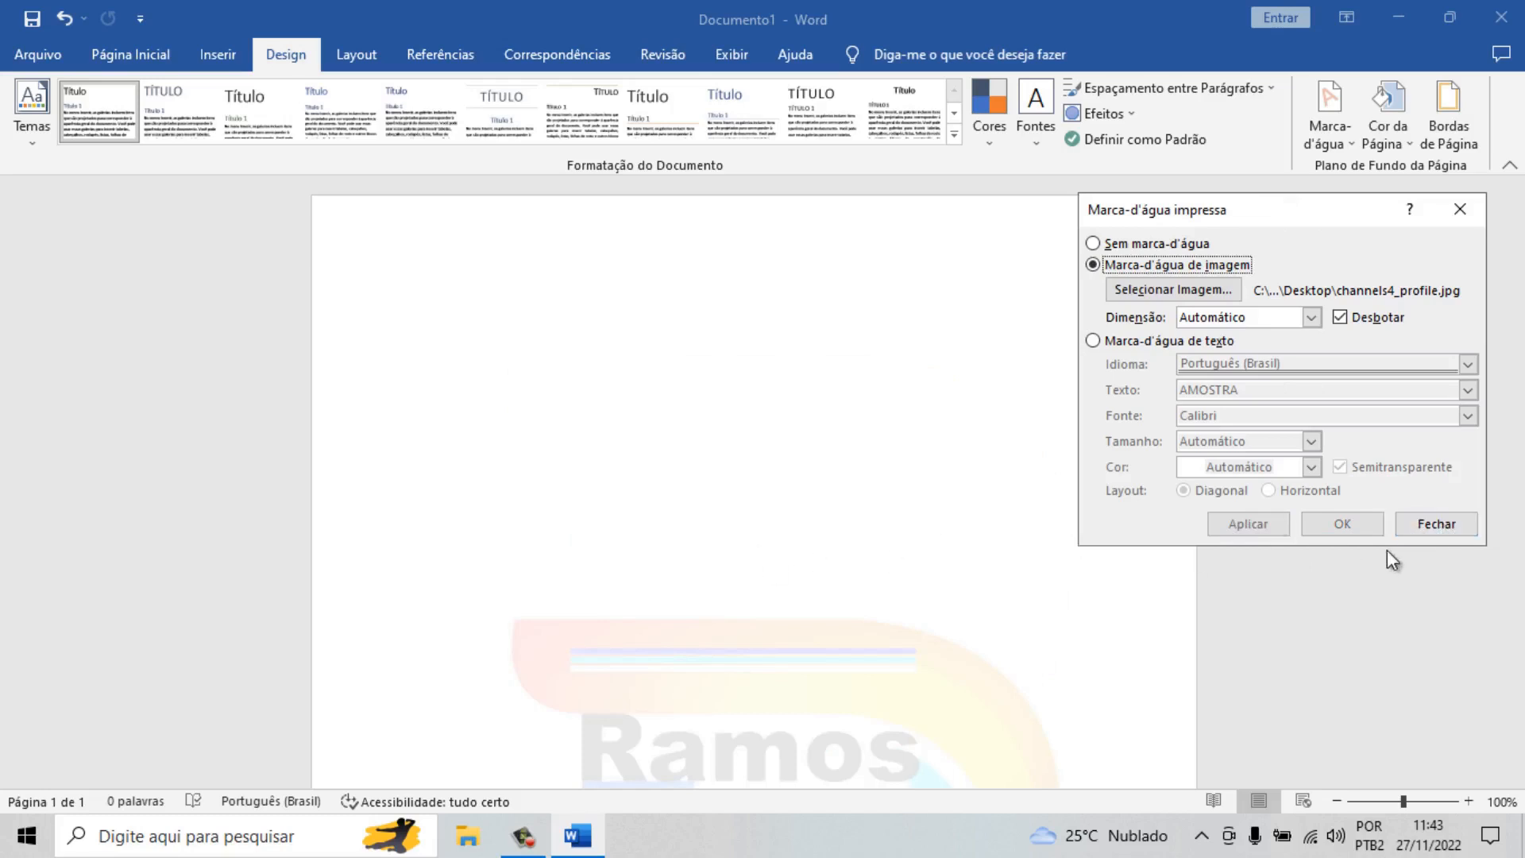
{"action": "left_click", "coordinate": [1439, 525]}
Step: Turn off the washout effect (Desbotar) for the picture watermark and apply the change
{"action": "scroll", "coordinate": [1041, 509], "scroll_direction": "down", "scroll_amount": 5}
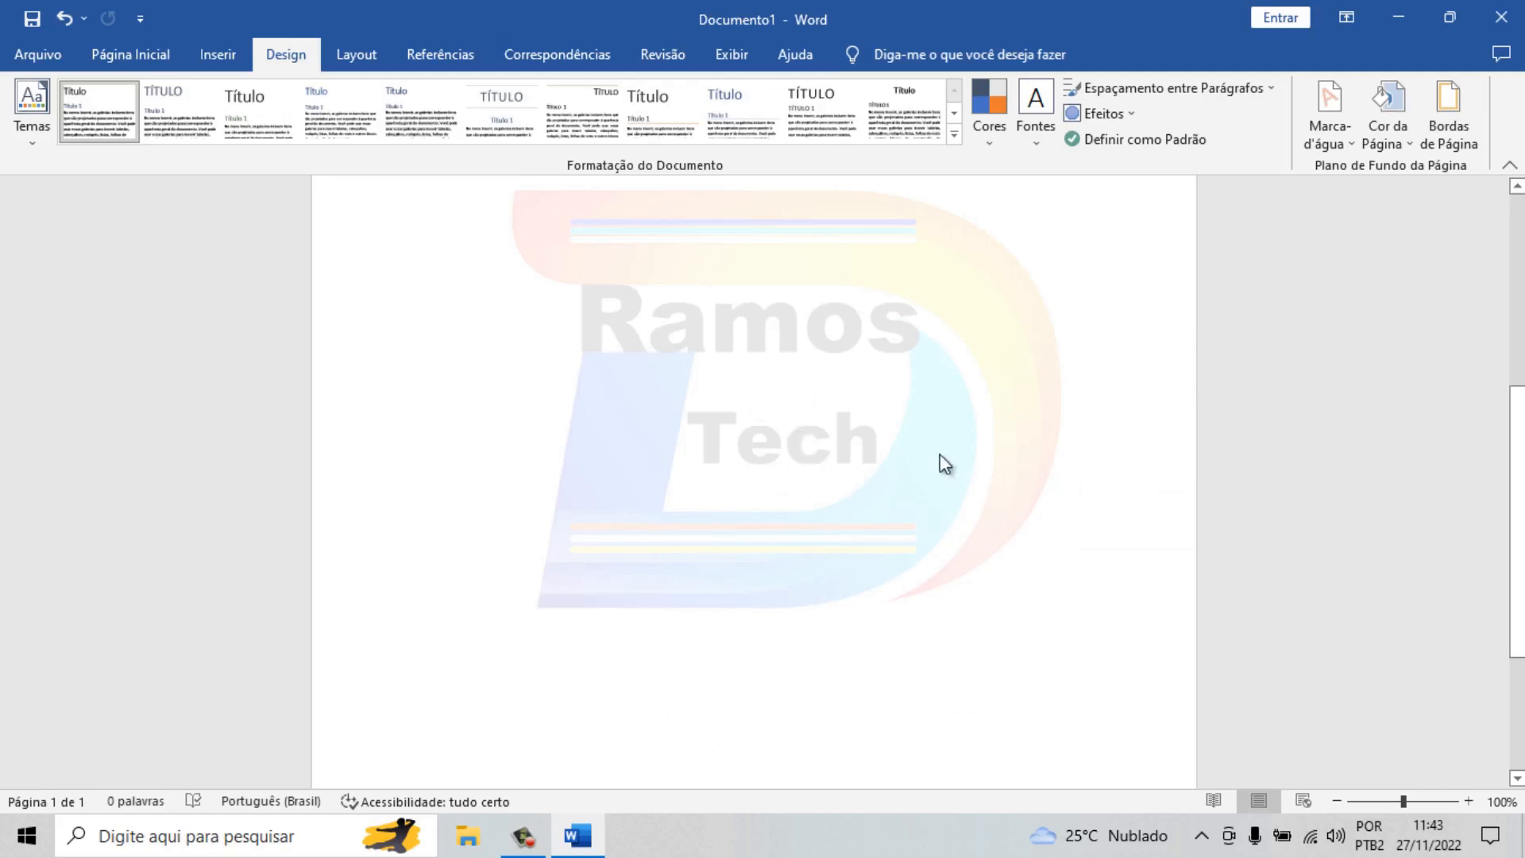
{"action": "left_click", "coordinate": [1350, 140]}
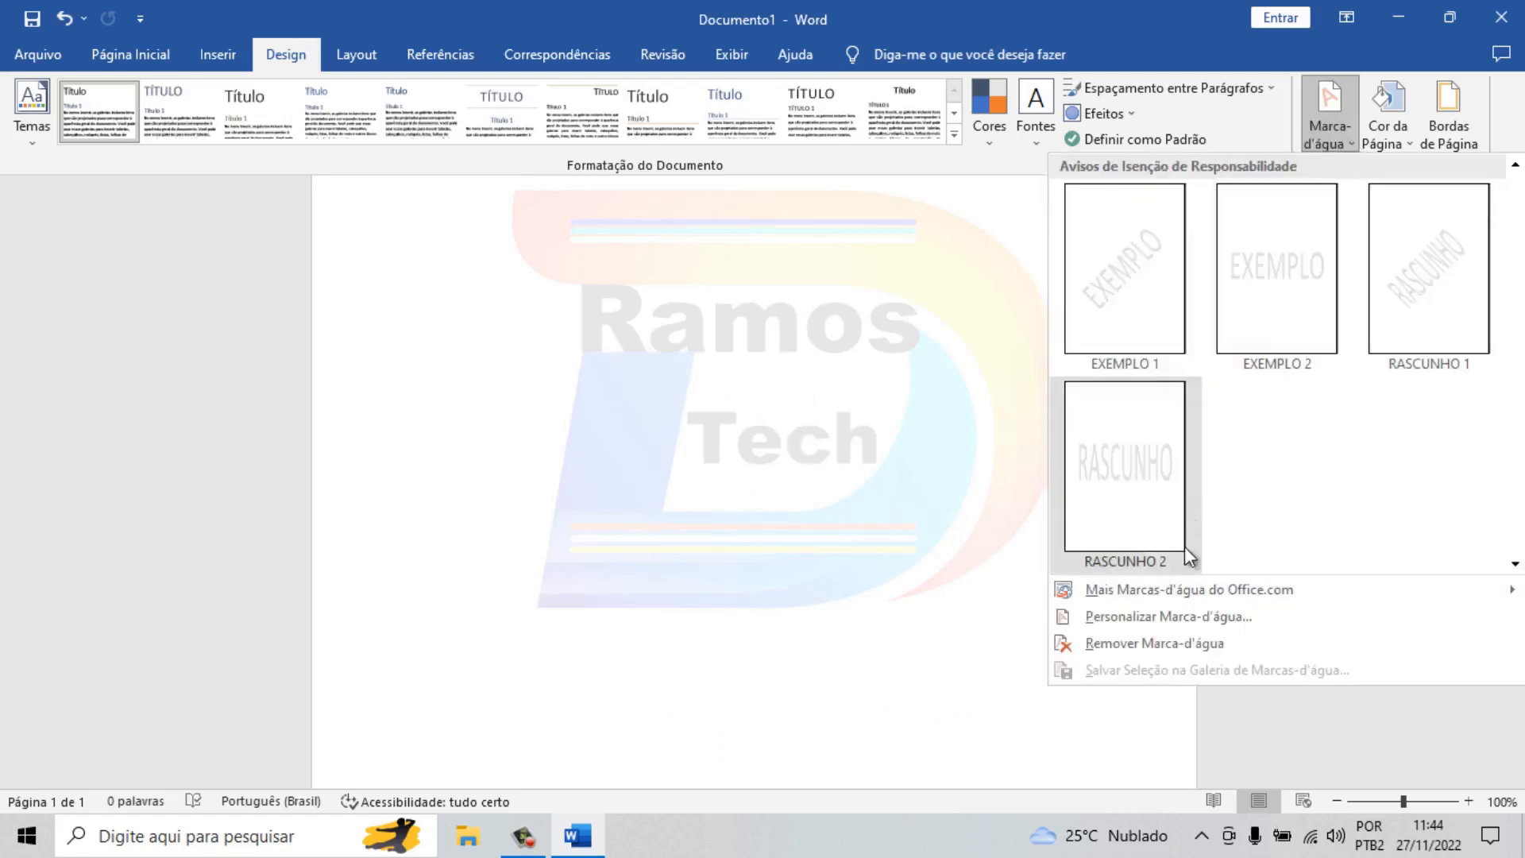
{"action": "left_click", "coordinate": [1164, 618]}
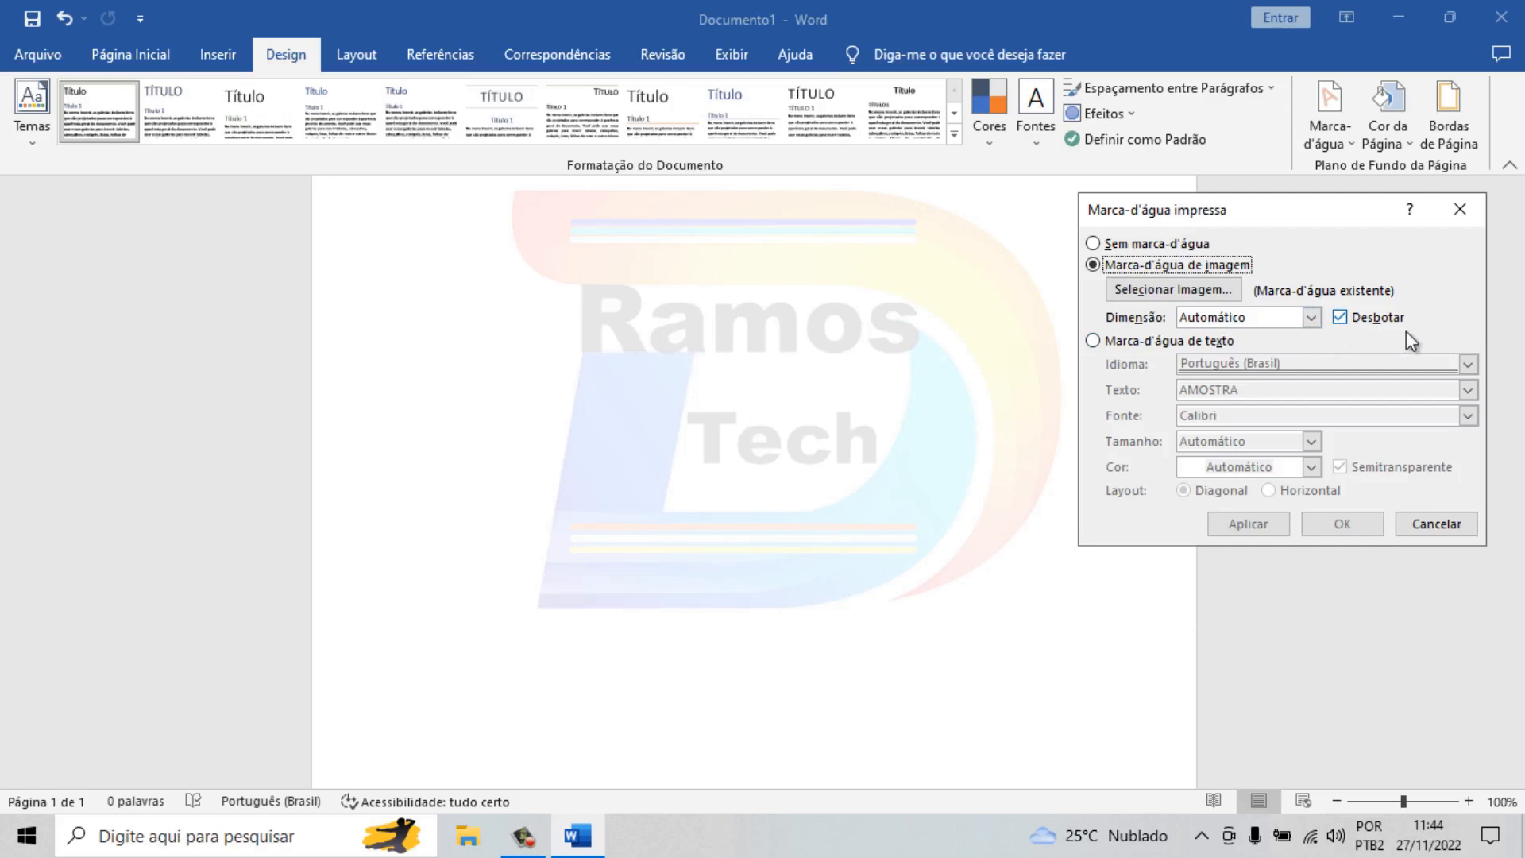
{"action": "left_click", "coordinate": [1347, 326]}
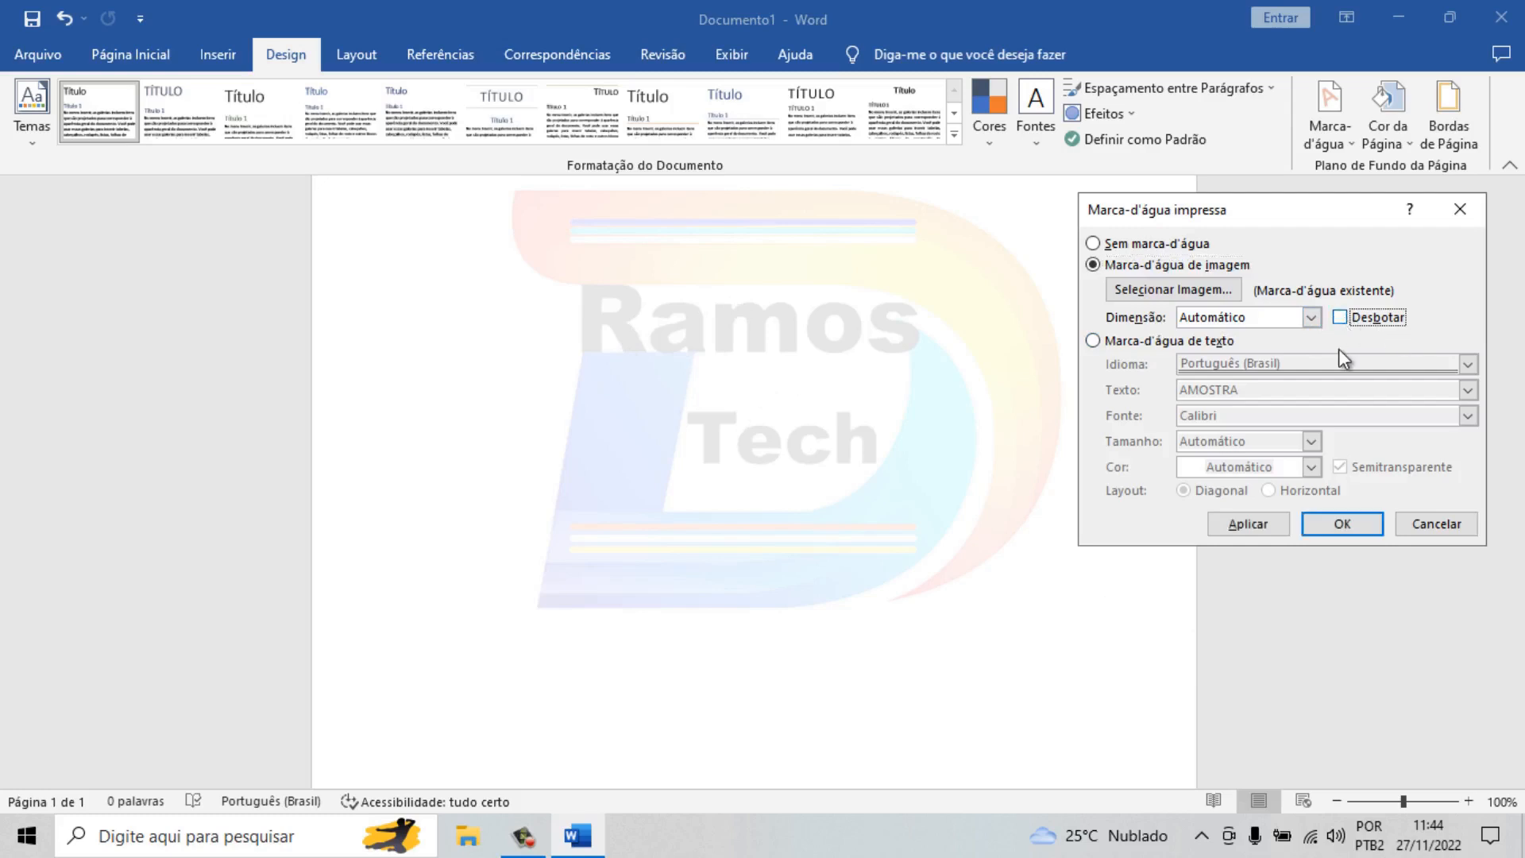
{"action": "left_click", "coordinate": [1275, 525]}
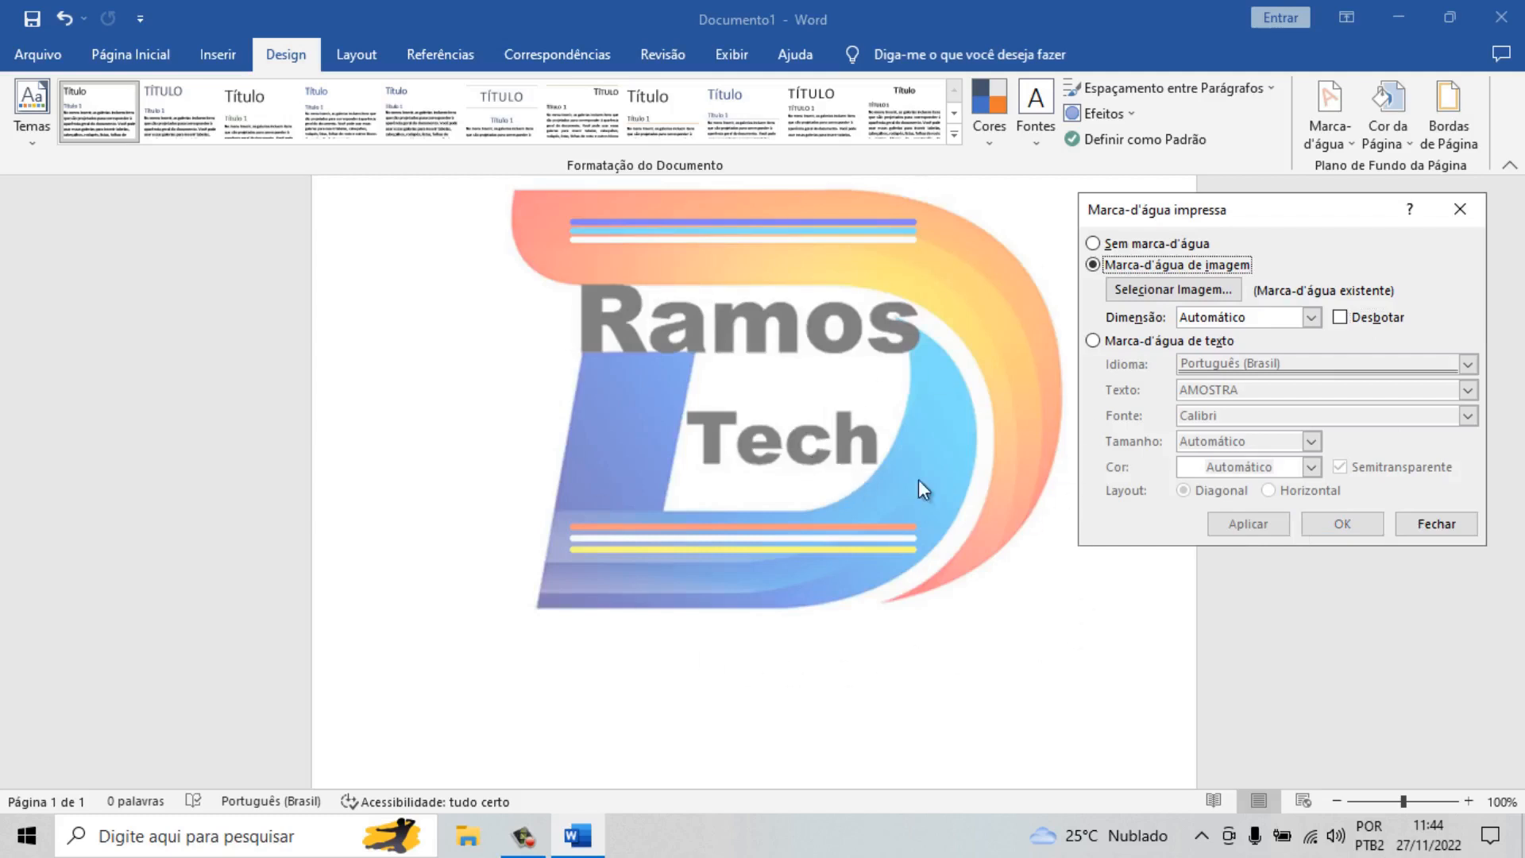
{"action": "left_click", "coordinate": [1436, 524]}
Step: Check the watermark on the page and reapply it with the washout effect (Desbotar) turned on
{"action": "scroll", "coordinate": [965, 456], "scroll_direction": "up", "scroll_amount": 6}
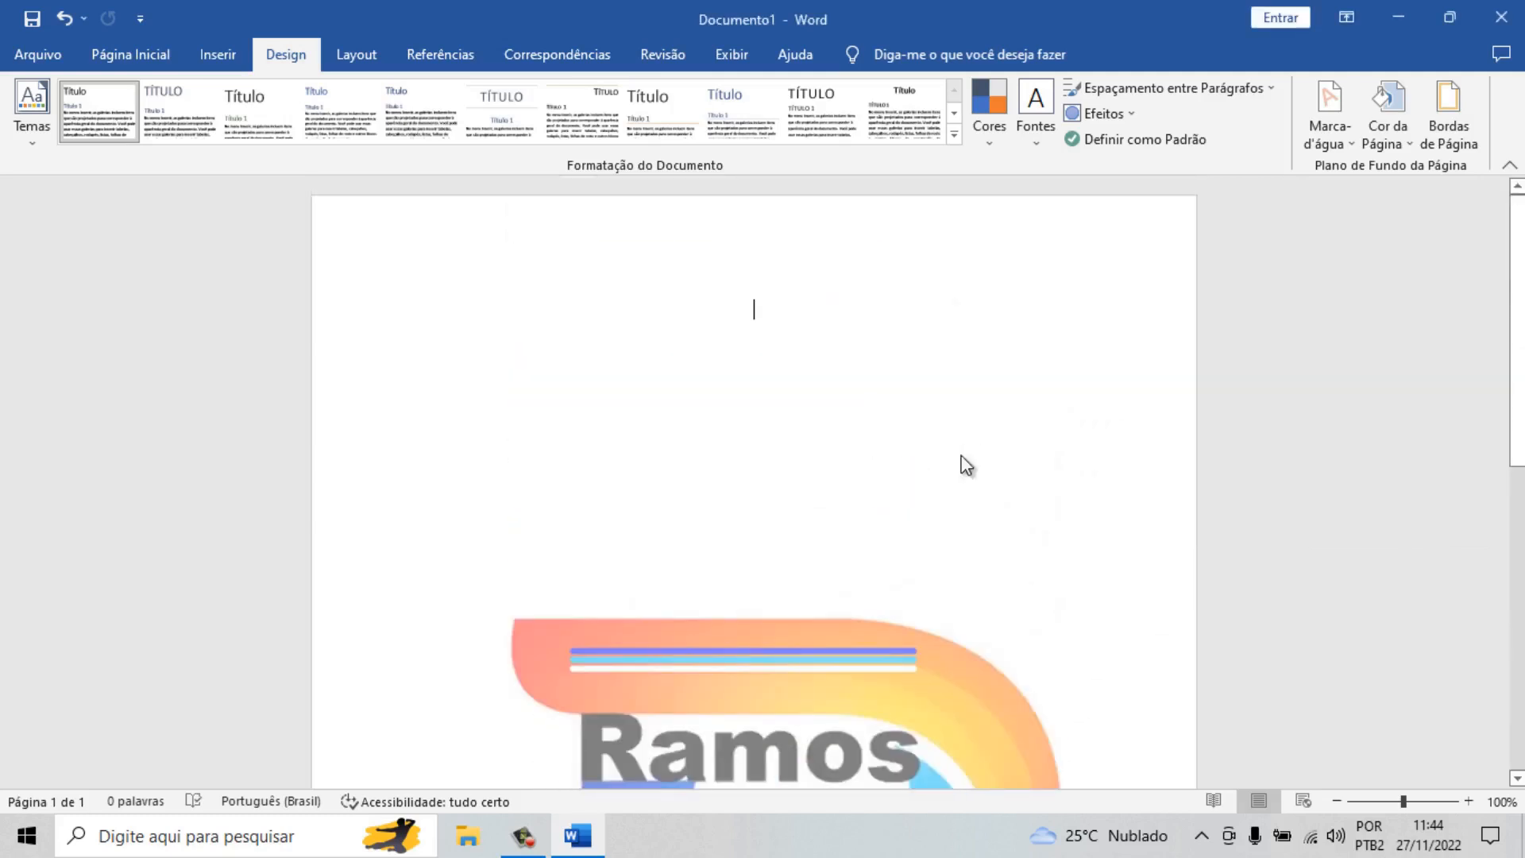
{"action": "scroll", "coordinate": [964, 453], "scroll_direction": "down", "scroll_amount": 6}
{"action": "scroll", "coordinate": [964, 454], "scroll_direction": "down", "scroll_amount": 4}
{"action": "scroll", "coordinate": [964, 454], "scroll_direction": "up", "scroll_amount": 6}
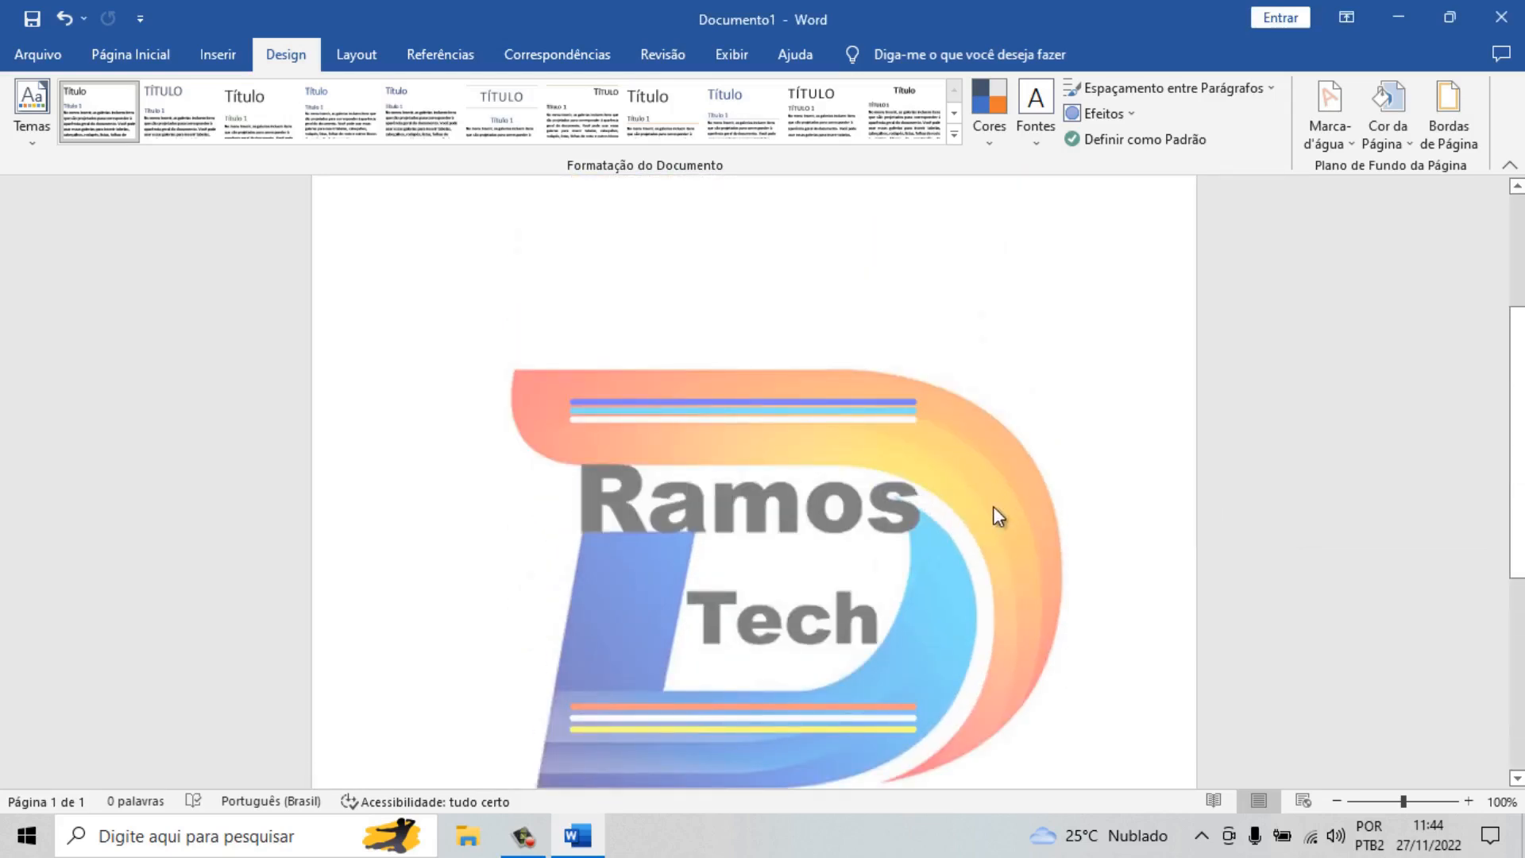
{"action": "scroll", "coordinate": [1003, 500], "scroll_direction": "down", "scroll_amount": 6}
{"action": "scroll", "coordinate": [1004, 501], "scroll_direction": "up", "scroll_amount": 9}
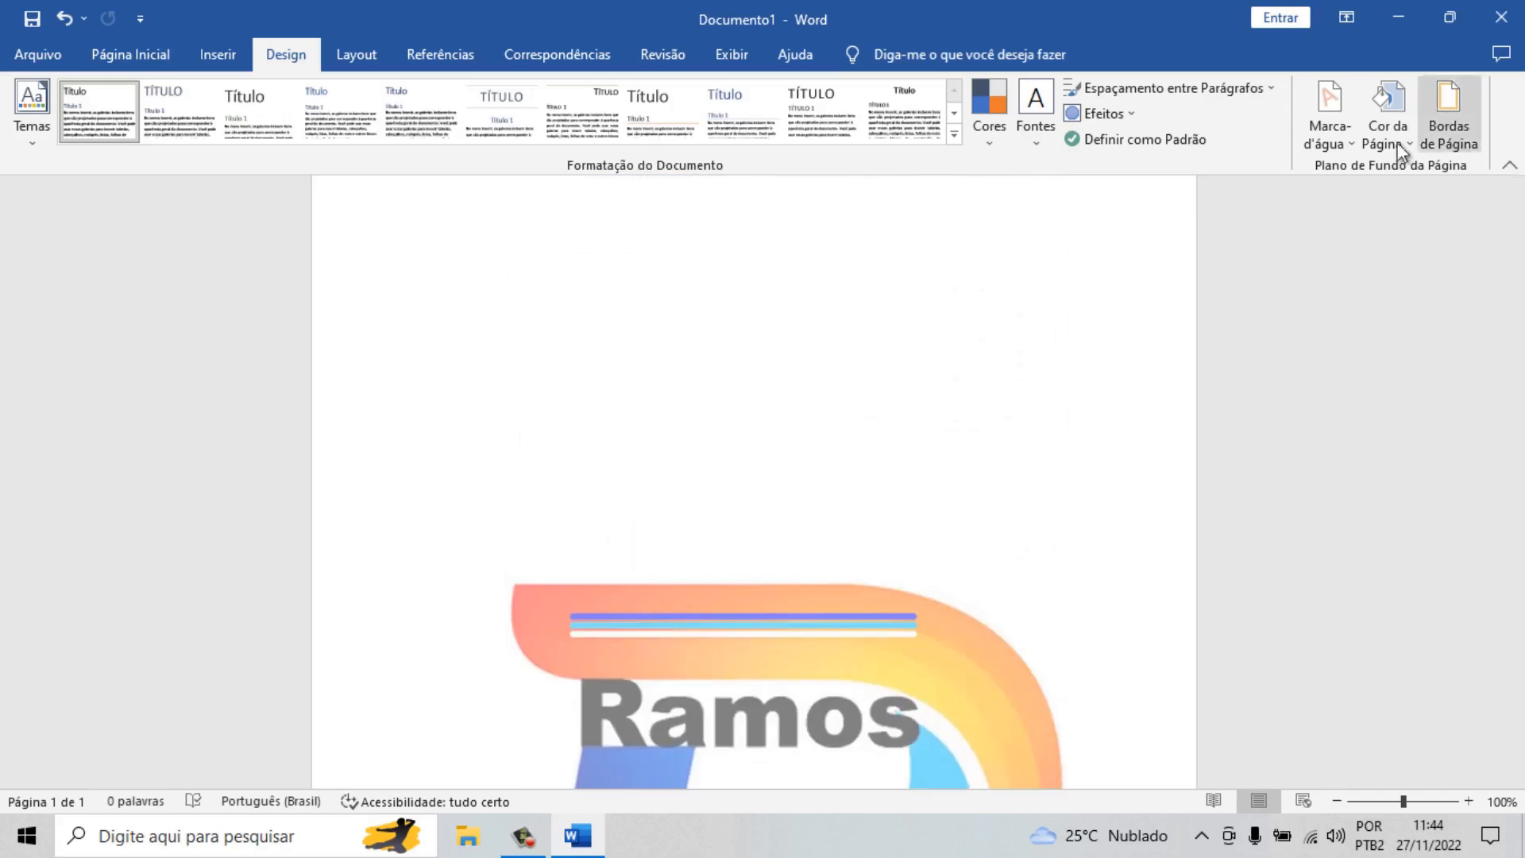
{"action": "left_click", "coordinate": [1347, 148]}
{"action": "left_click", "coordinate": [1149, 617]}
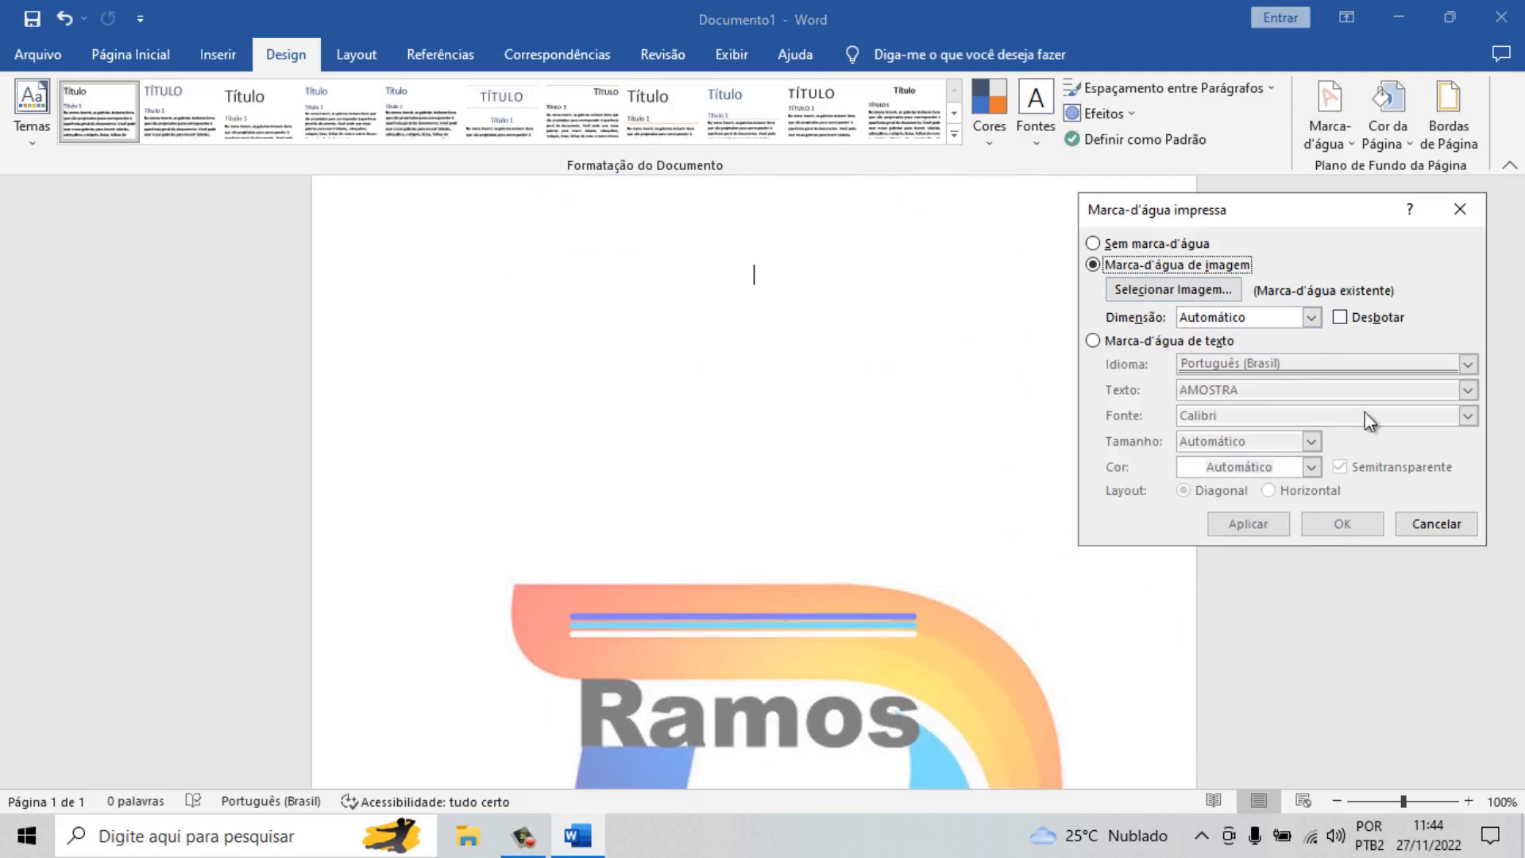
{"action": "left_click", "coordinate": [1340, 317]}
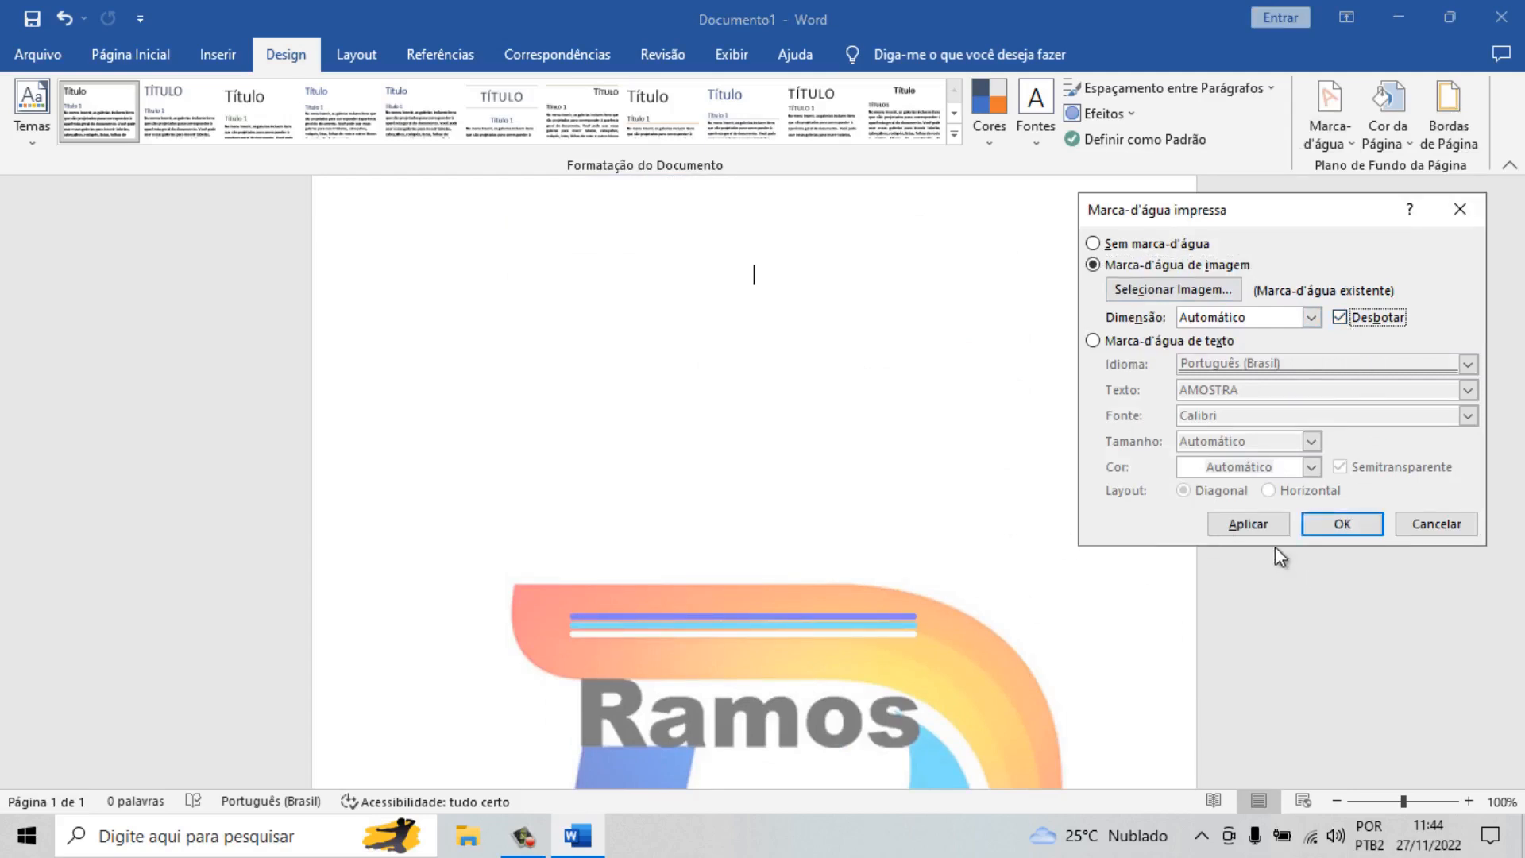
{"action": "left_click", "coordinate": [1261, 525]}
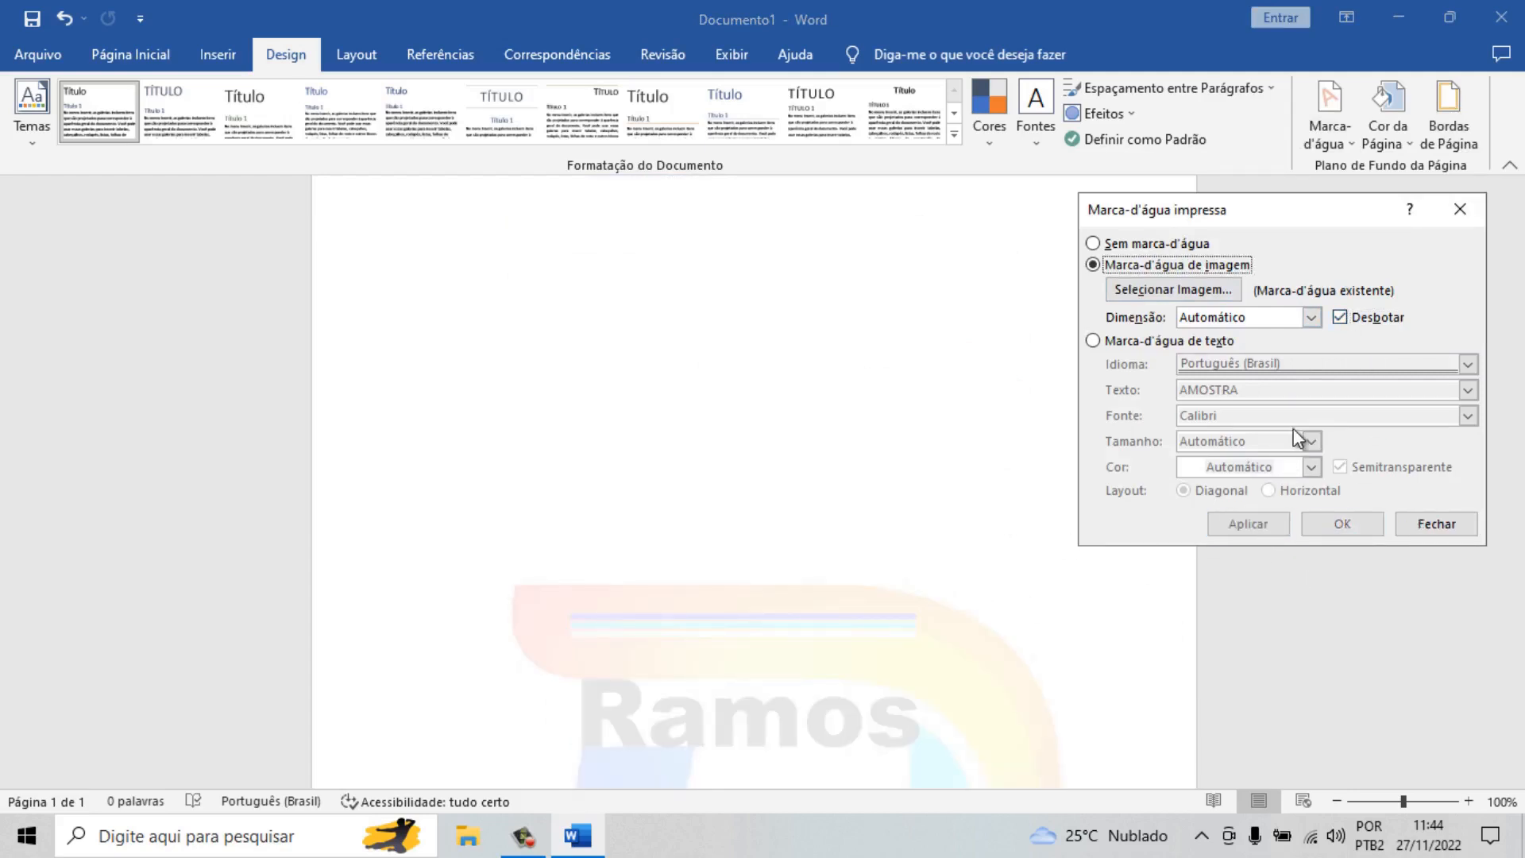
Step: Disable the watermark's washout effect (Desbotar) again, apply it, and close the watermark settings
{"action": "left_click", "coordinate": [1341, 317]}
{"action": "left_click", "coordinate": [1259, 522]}
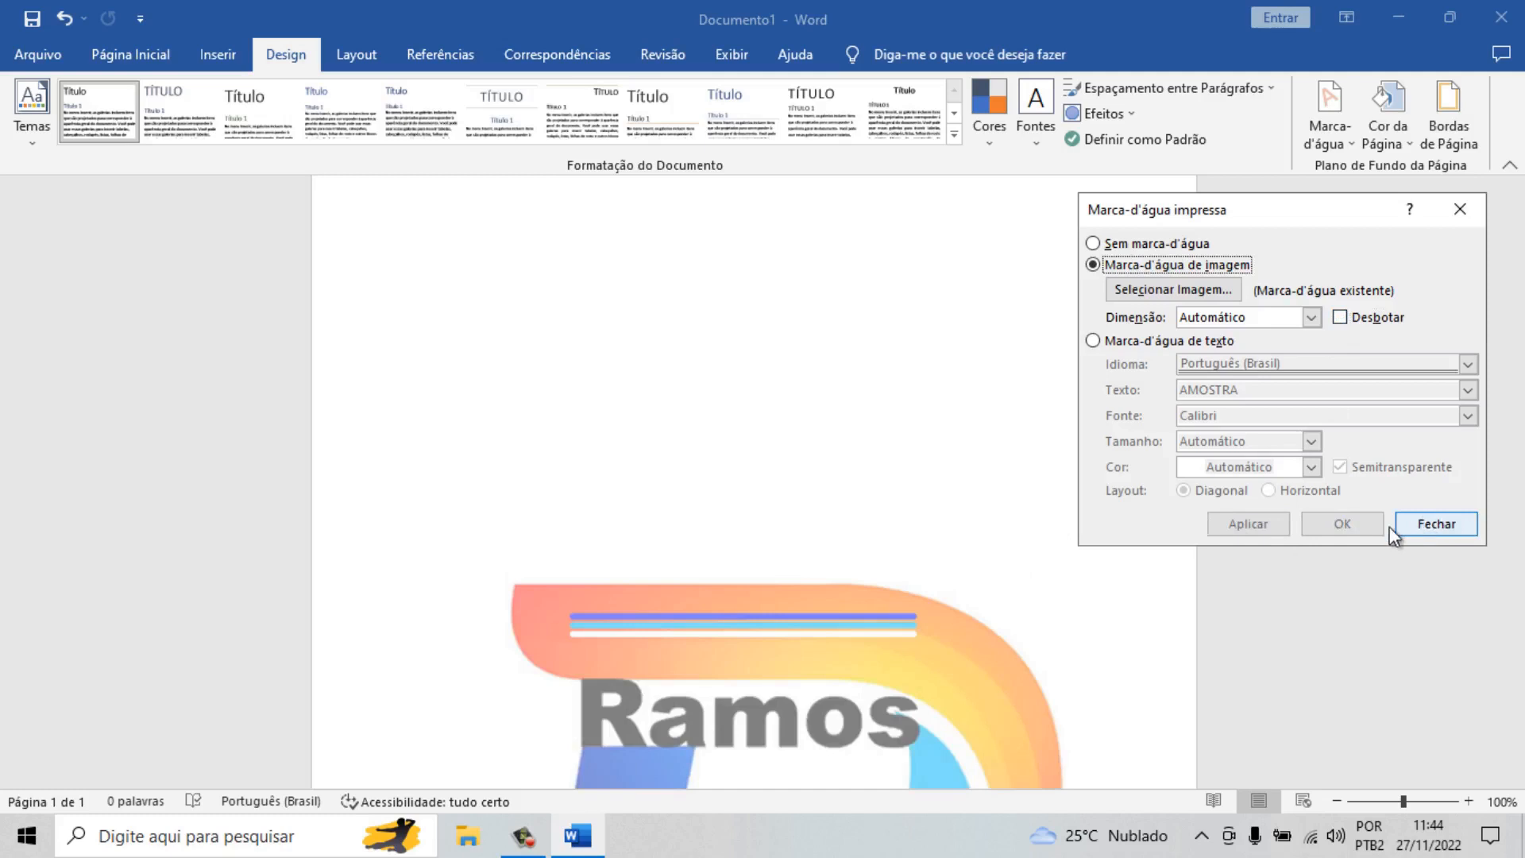
{"action": "left_click", "coordinate": [1434, 524]}
Step: Check the picture watermark on the page and remove it from the document
{"action": "scroll", "coordinate": [769, 488], "scroll_direction": "down", "scroll_amount": 2}
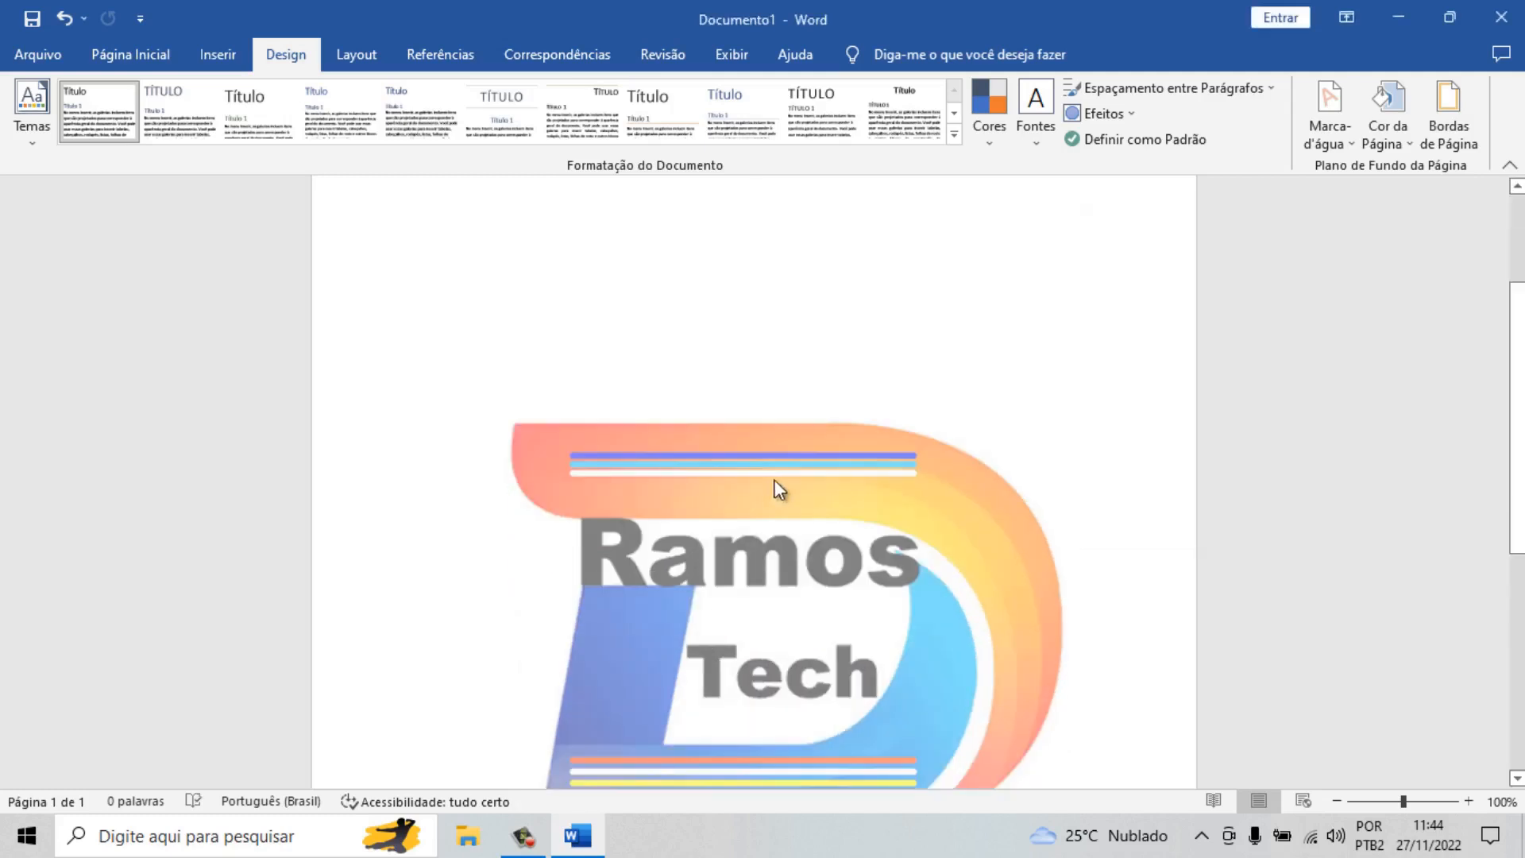
{"action": "scroll", "coordinate": [853, 418], "scroll_direction": "down", "scroll_amount": 6}
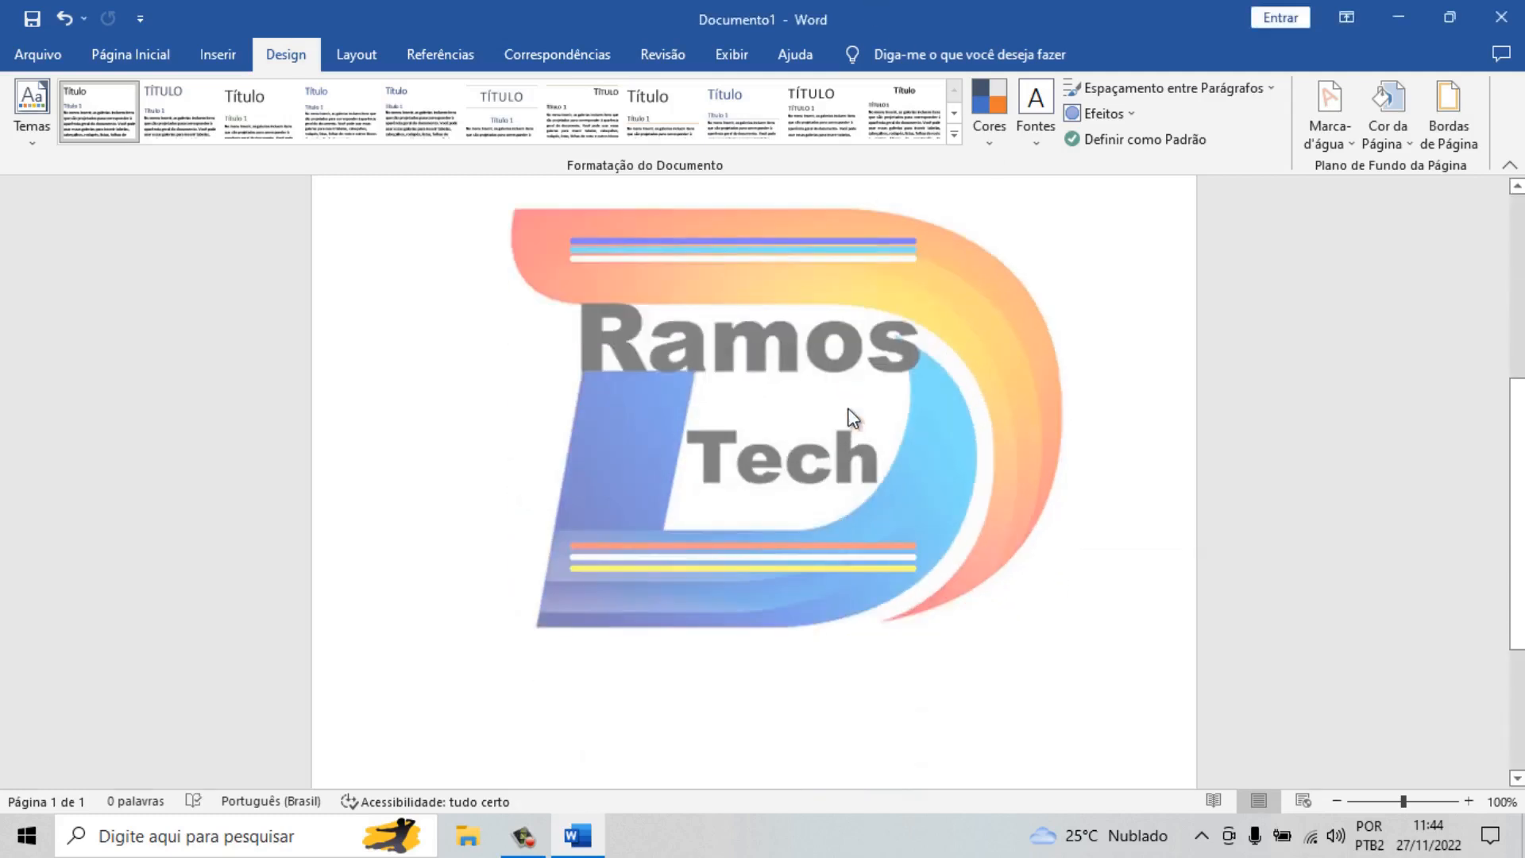
{"action": "scroll", "coordinate": [853, 417], "scroll_direction": "up", "scroll_amount": 5}
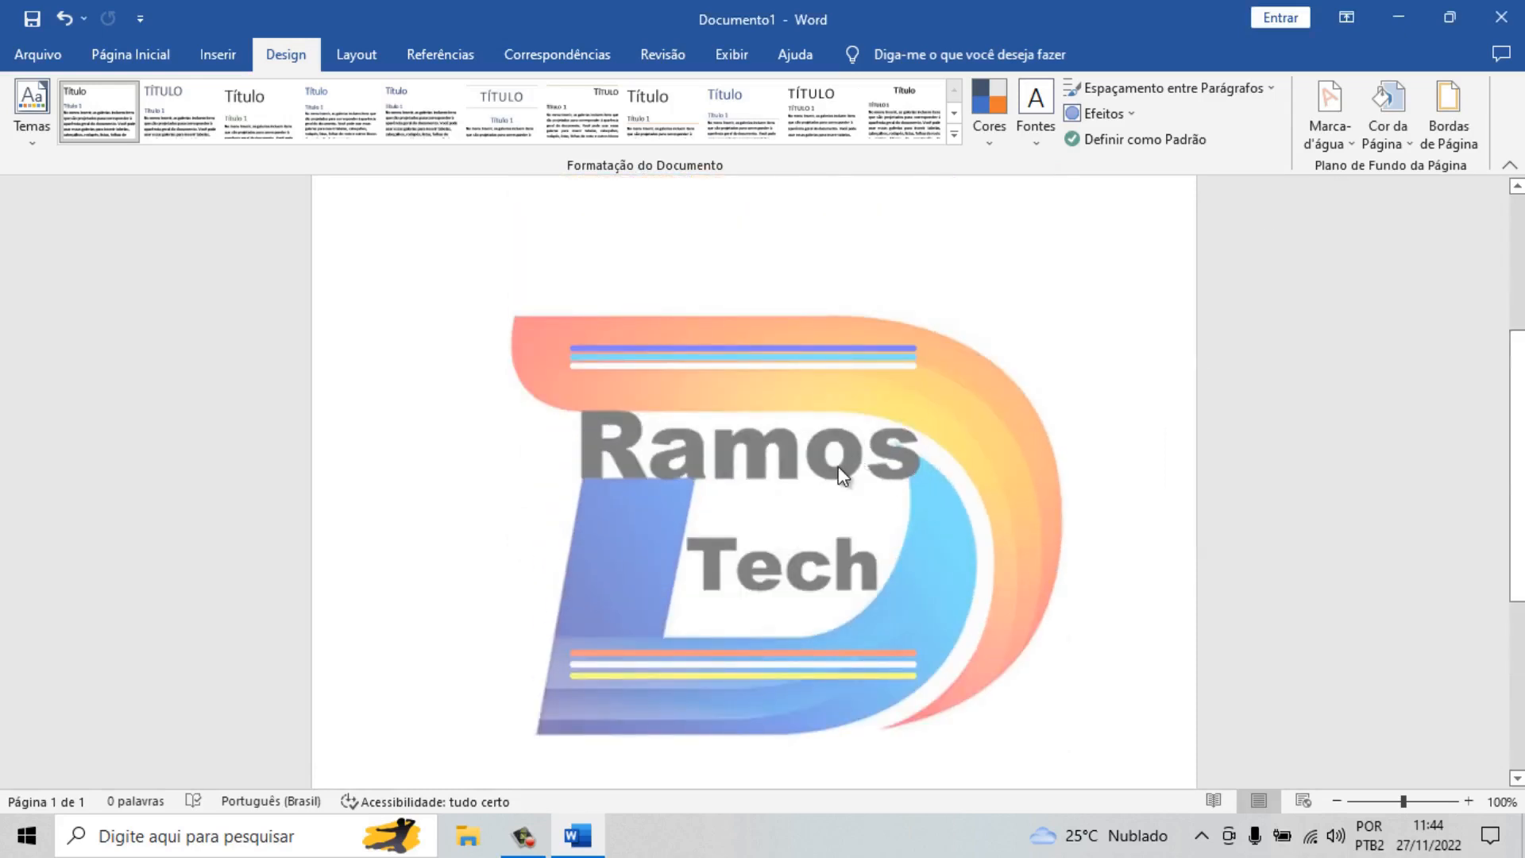
{"action": "left_click", "coordinate": [1350, 146]}
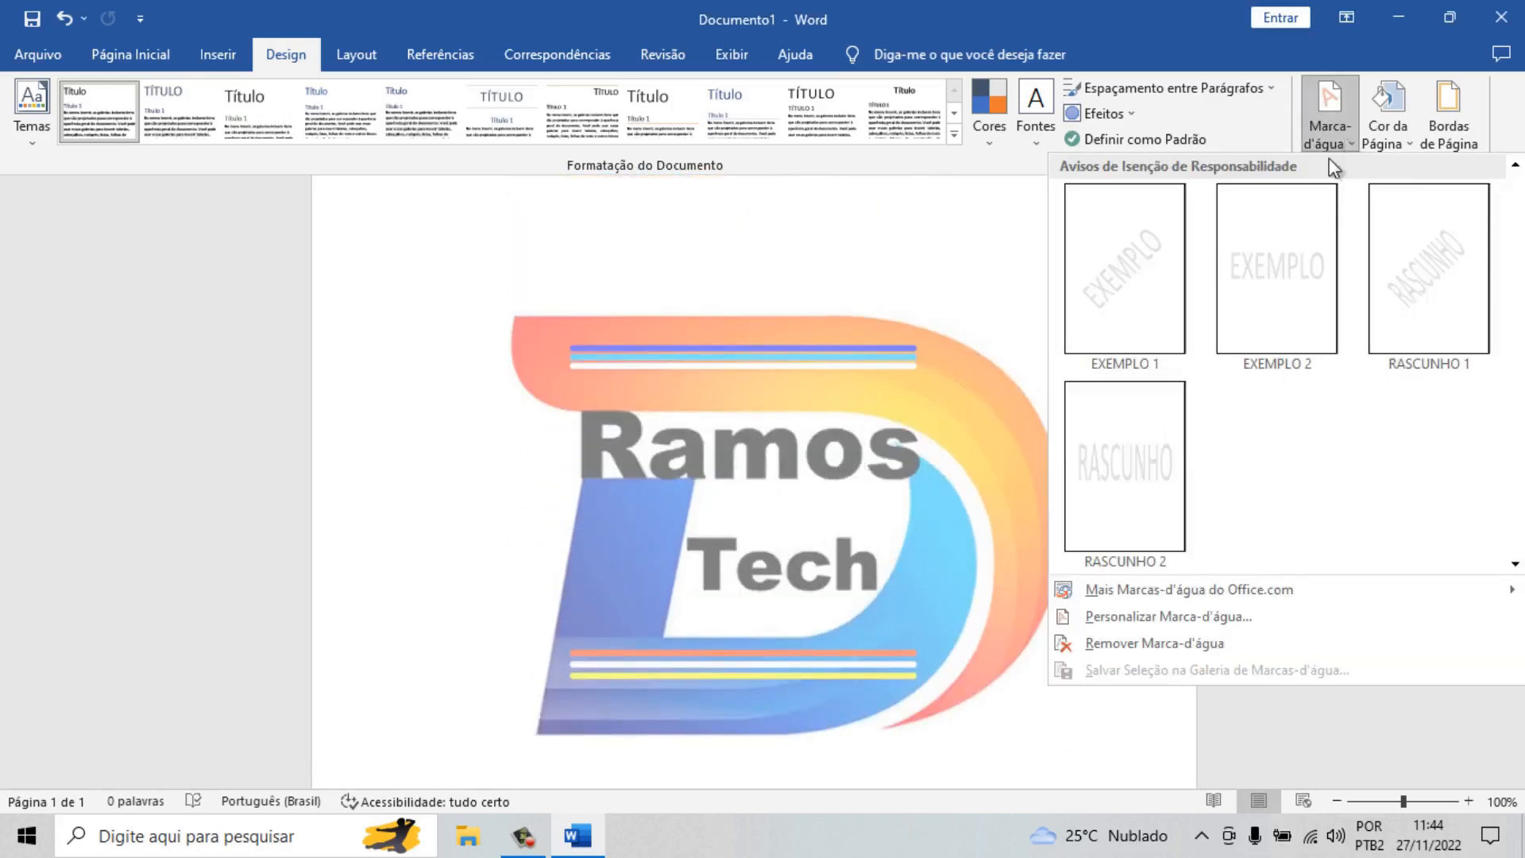
{"action": "left_click", "coordinate": [1151, 646]}
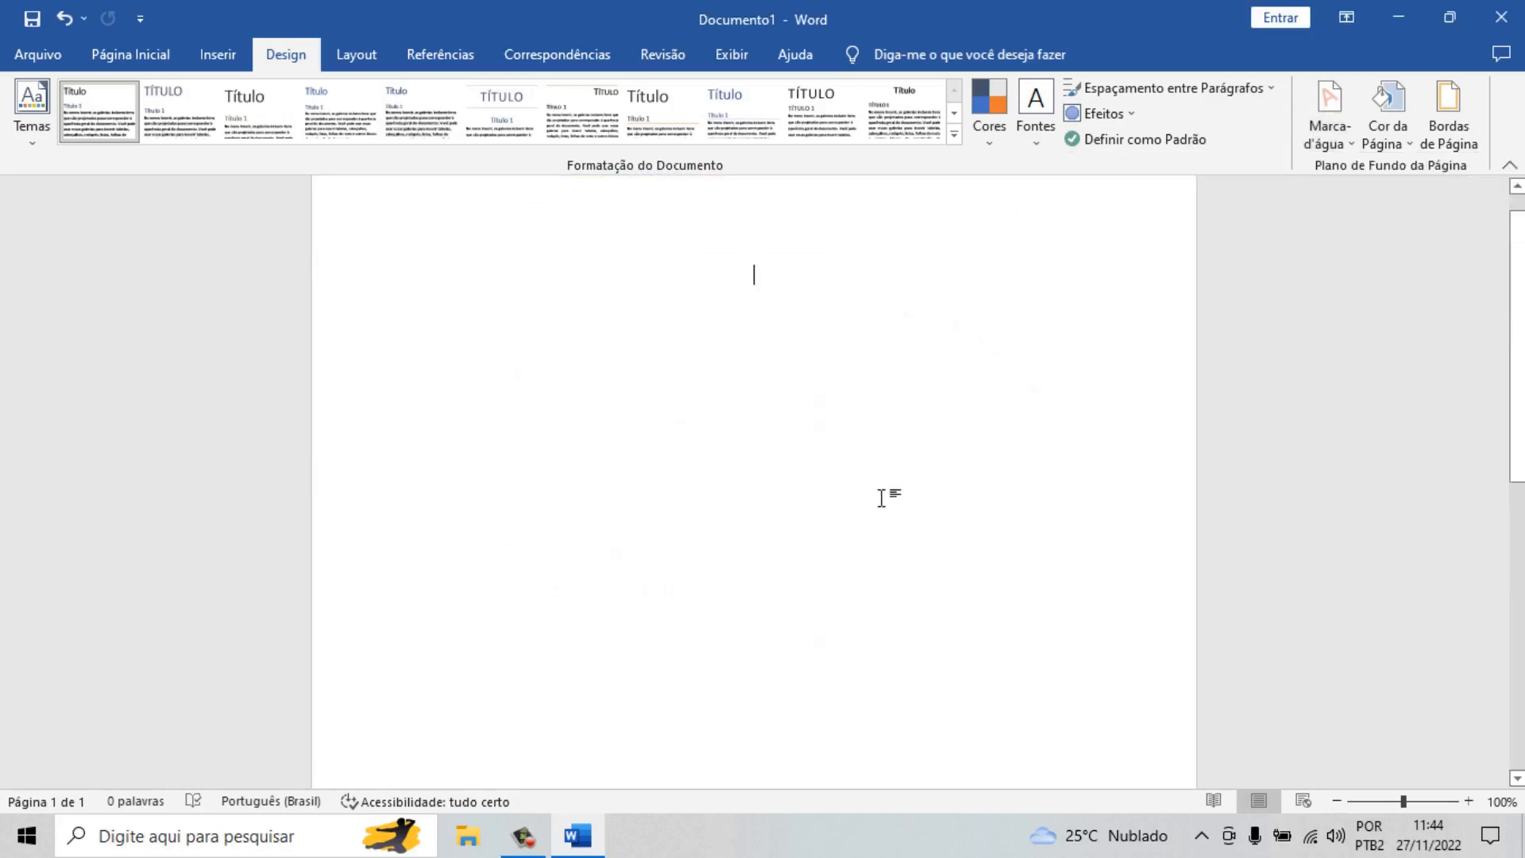
{"action": "scroll", "coordinate": [881, 498], "scroll_direction": "up", "scroll_amount": 1}
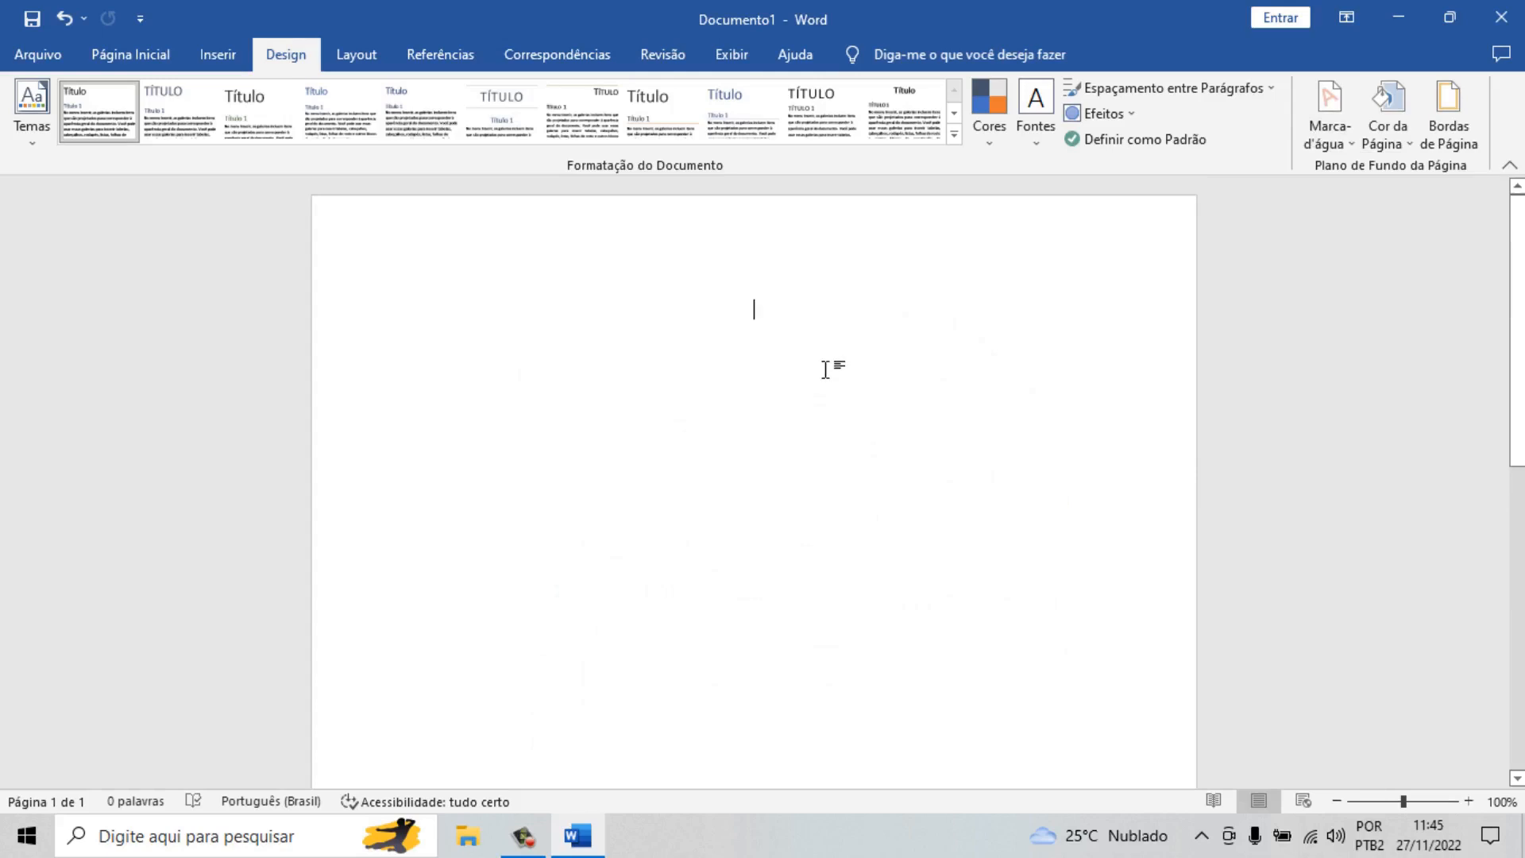
Step: Set up a custom text watermark (Marca-d'água de texto) with the text Prova
{"action": "left_click", "coordinate": [1350, 141]}
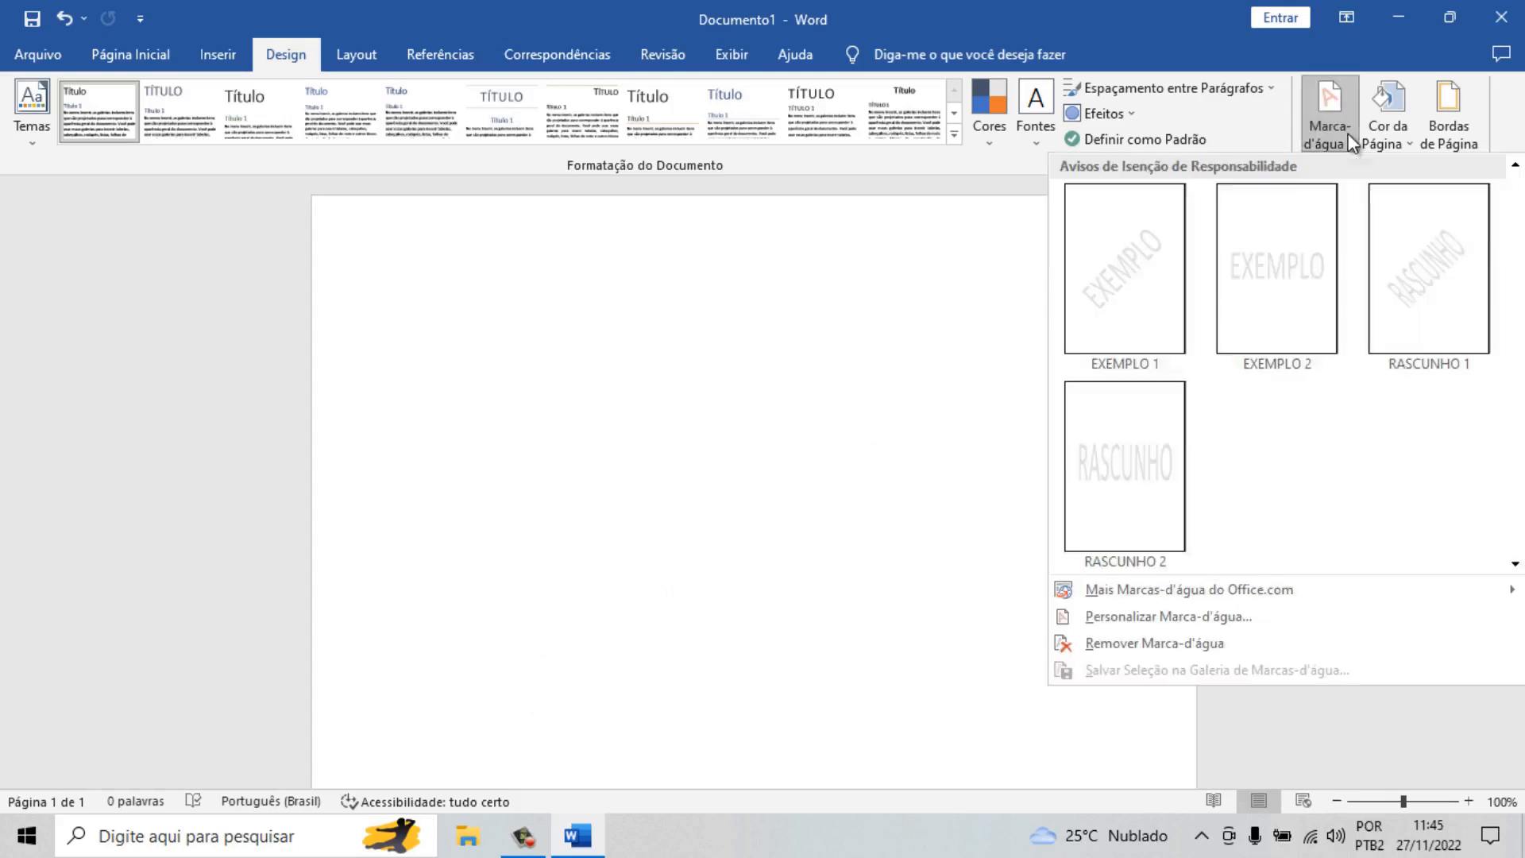
{"action": "left_click", "coordinate": [1152, 617]}
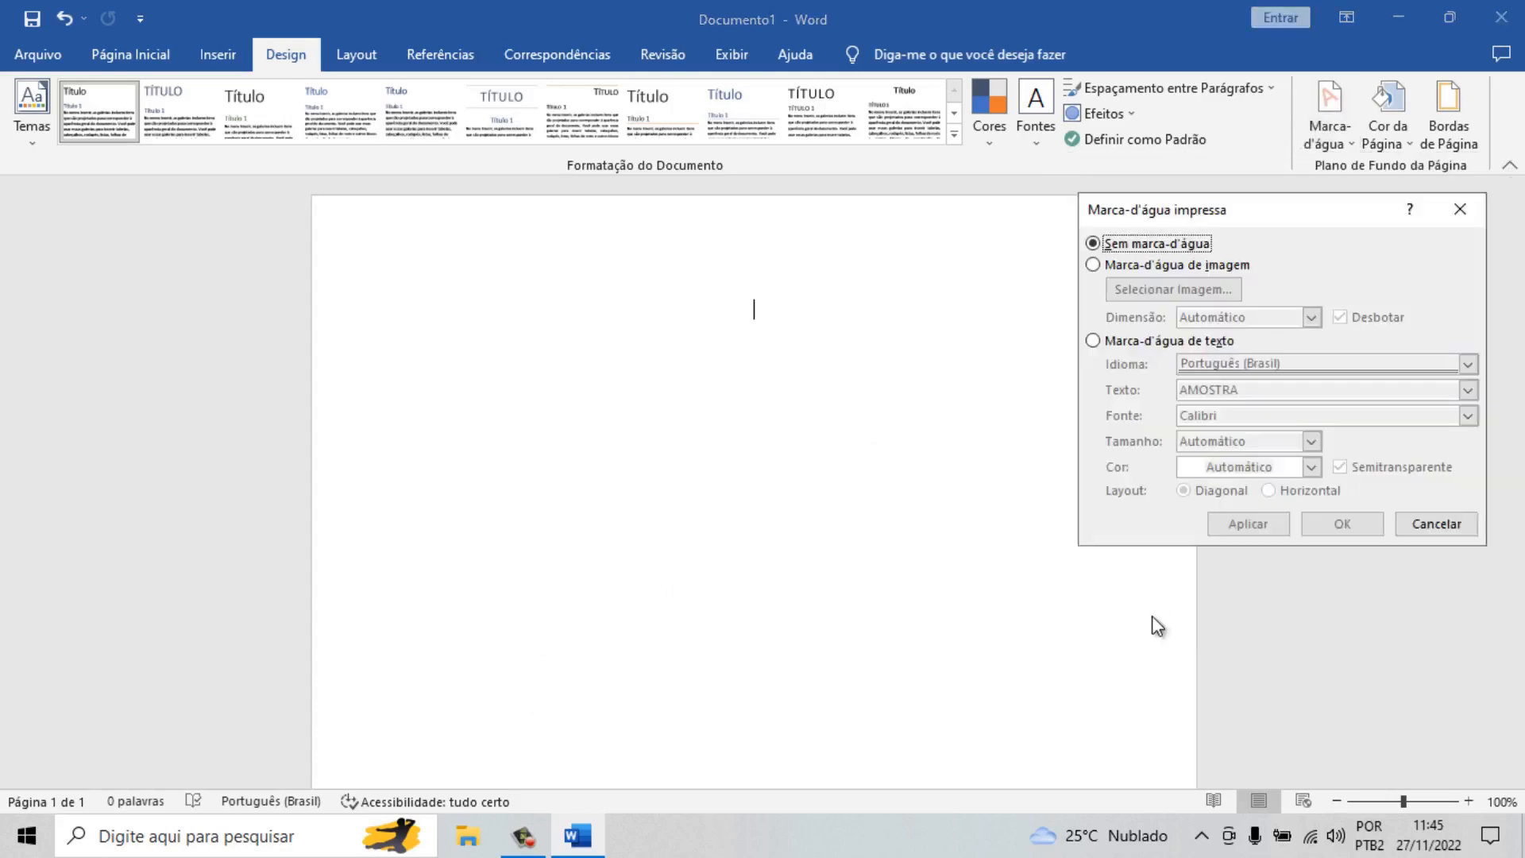
{"action": "left_click", "coordinate": [1094, 265]}
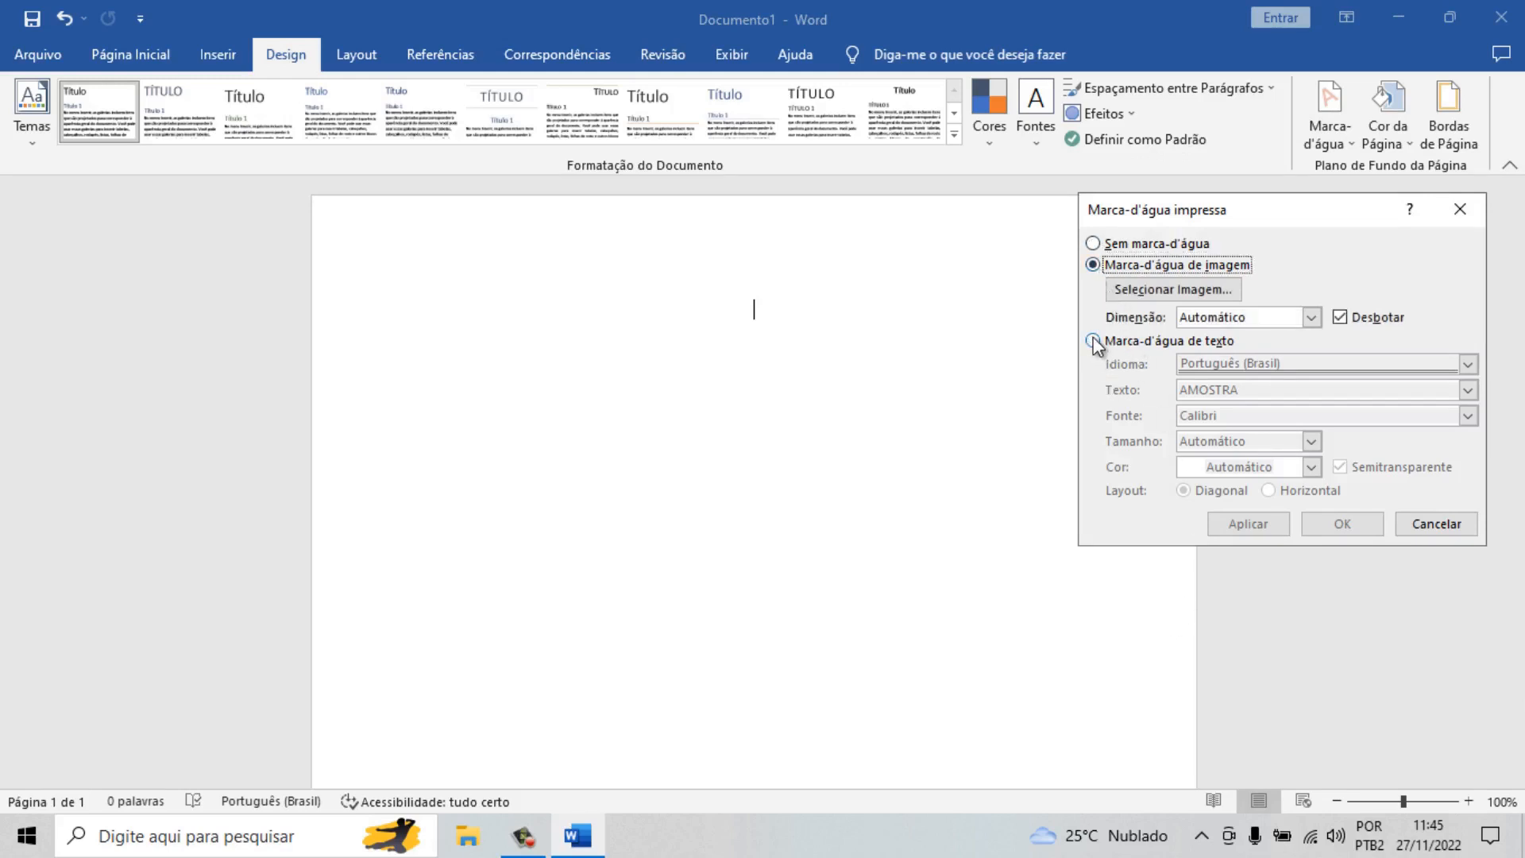
{"action": "left_click", "coordinate": [1094, 341]}
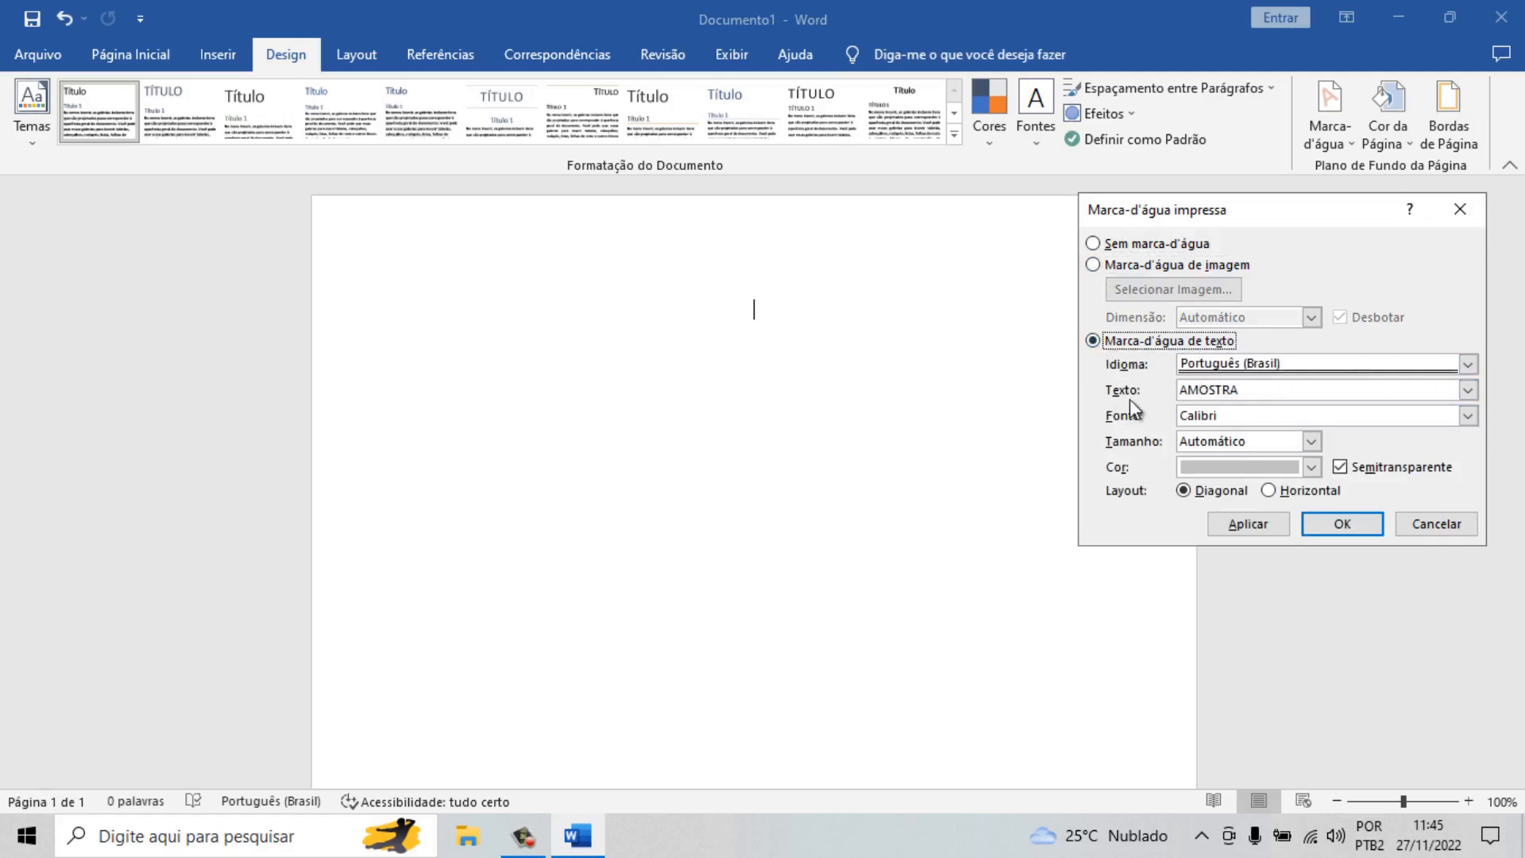
{"action": "left_click", "coordinate": [1252, 394]}
{"action": "double_click", "coordinate": [1250, 392]}
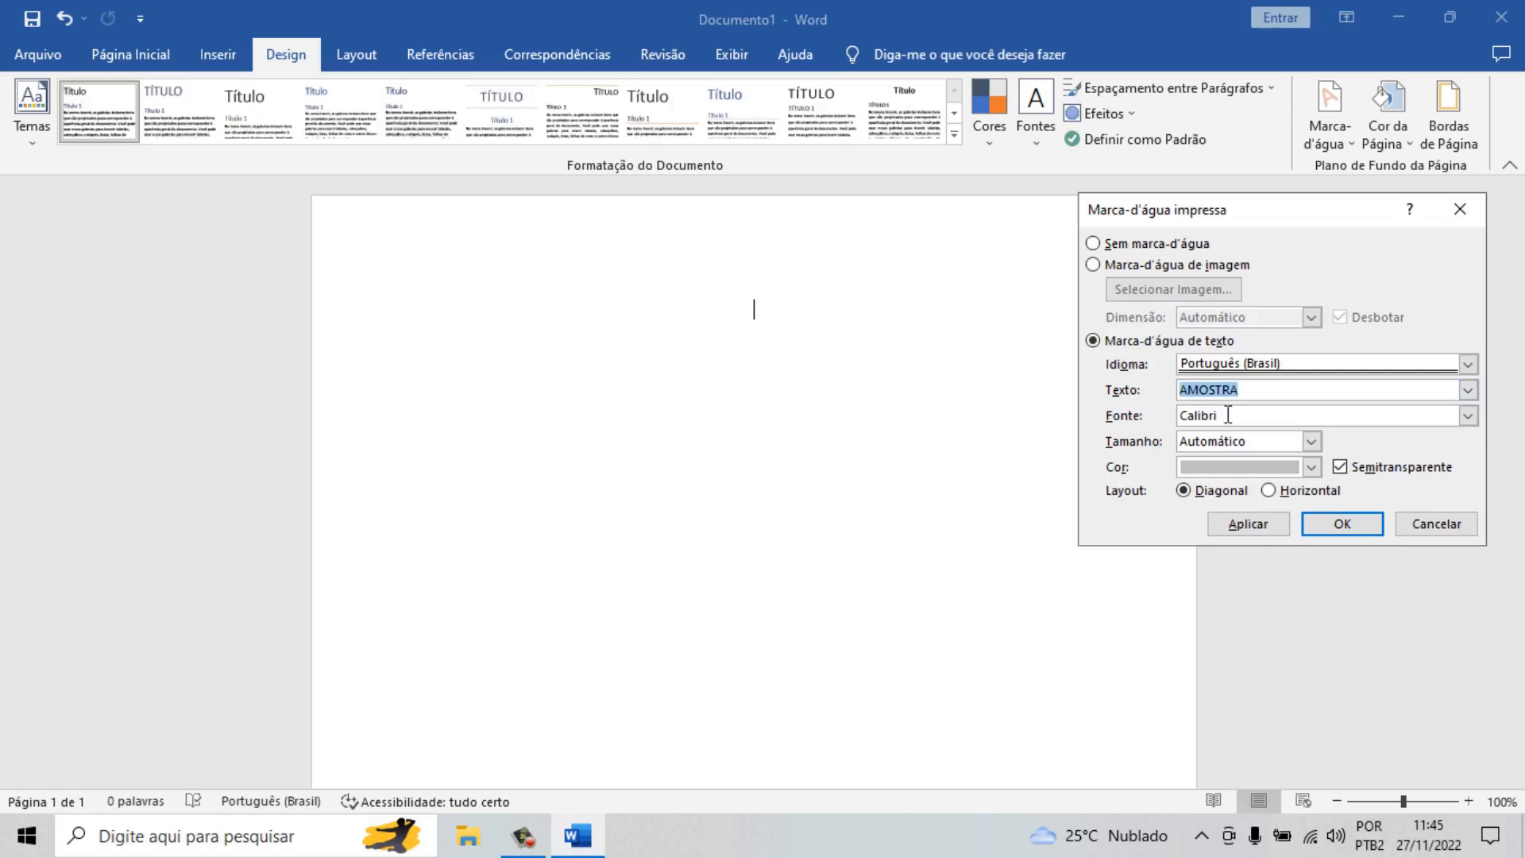
{"action": "left_click", "coordinate": [1242, 390]}
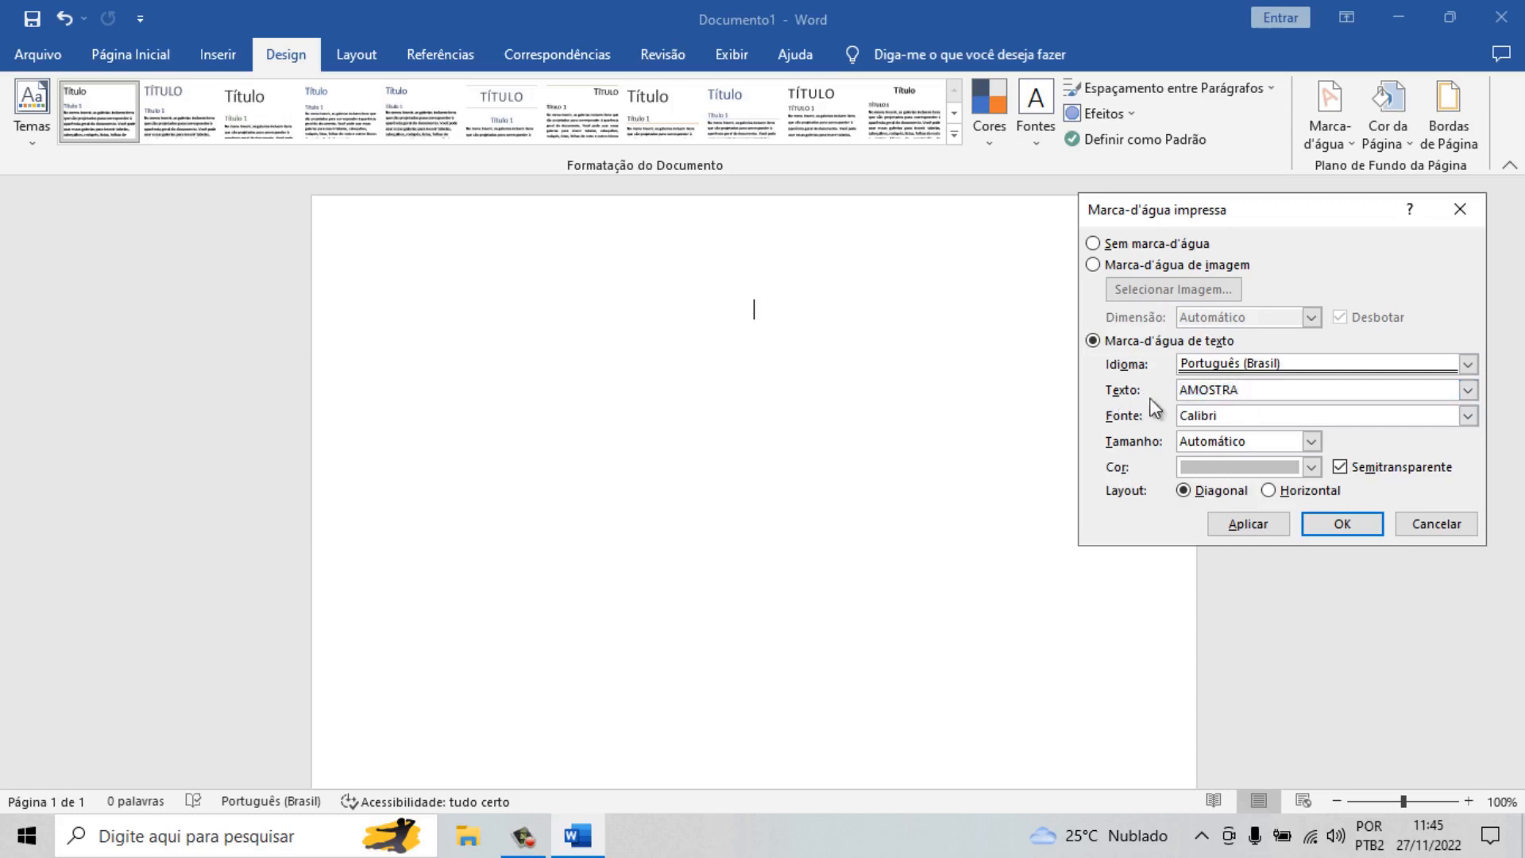
{"action": "left_click_drag", "start_coordinate": [1243, 390], "coordinate": [1132, 391]}
{"action": "type", "text": "Prova"}
Step: Set the text watermark's font to Arial
{"action": "left_click", "coordinate": [1467, 416]}
{"action": "scroll", "coordinate": [1271, 486], "scroll_direction": "up", "scroll_amount": 5}
{"action": "scroll", "coordinate": [1267, 480], "scroll_direction": "up", "scroll_amount": 6}
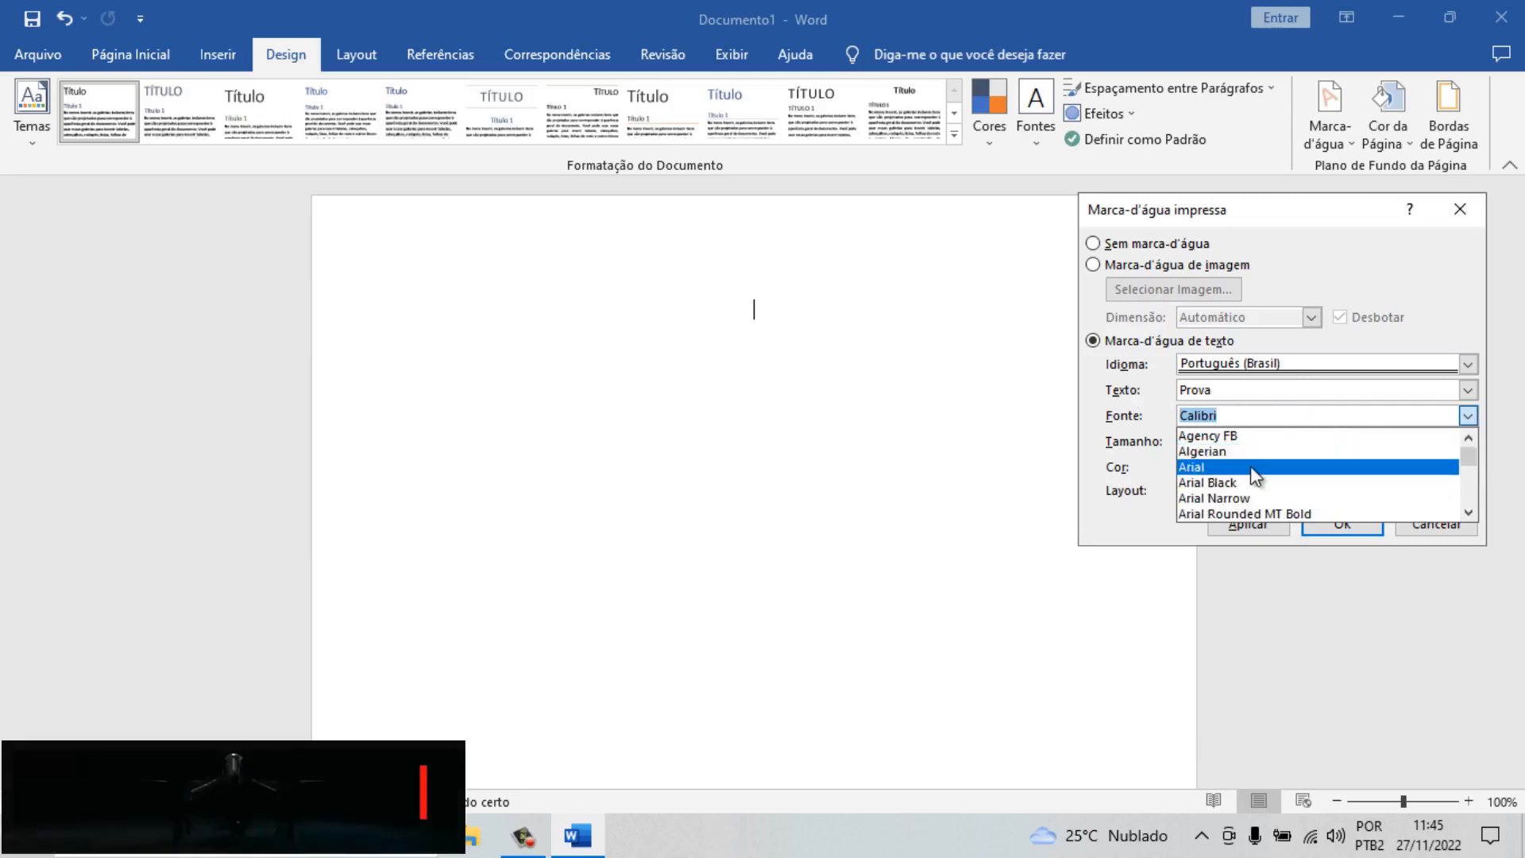
{"action": "left_click", "coordinate": [1258, 467]}
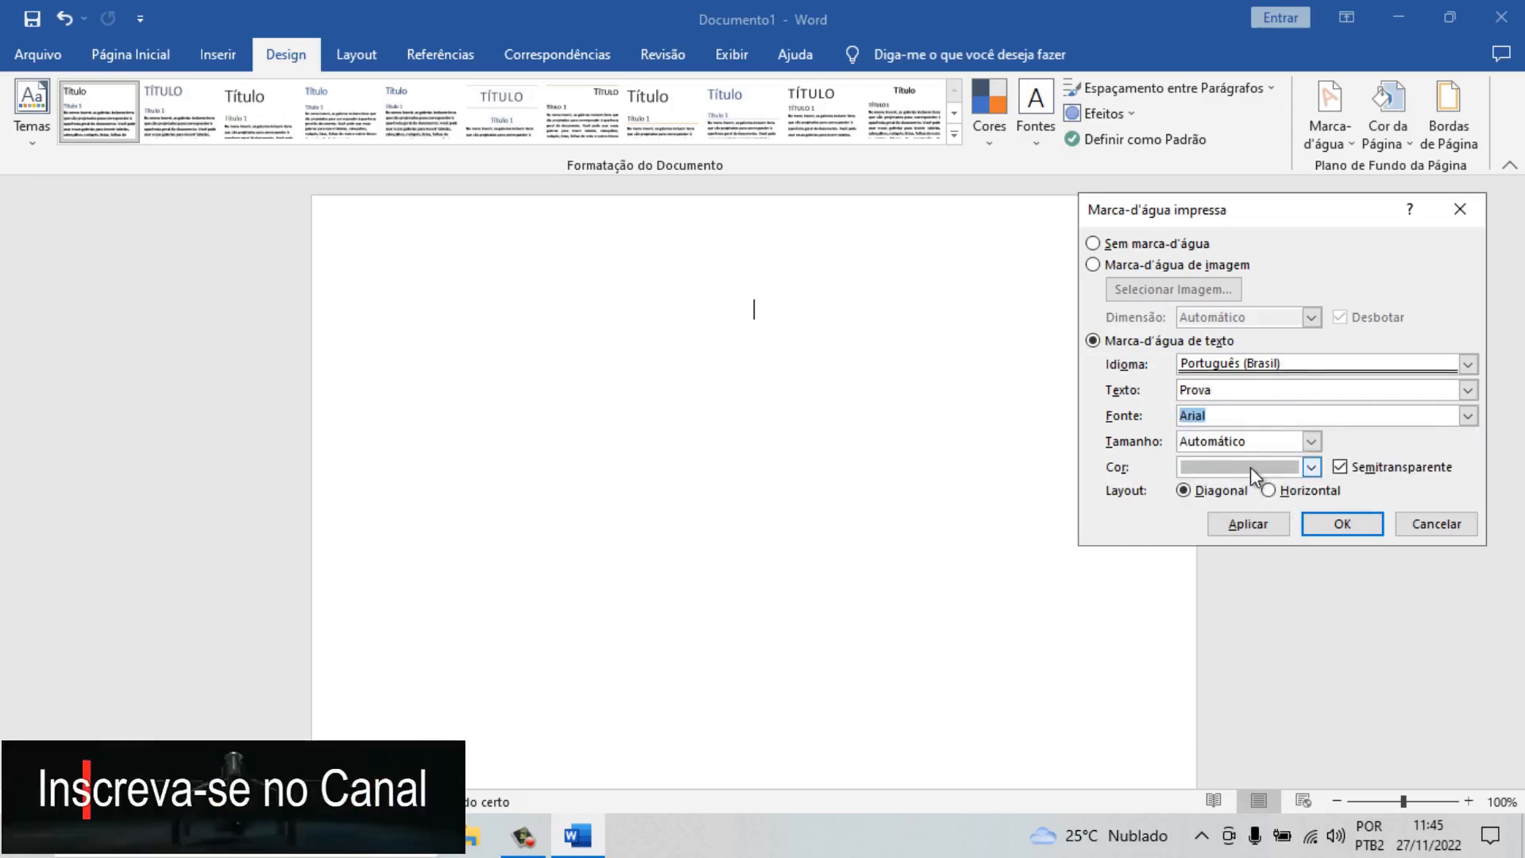
Step: Keep the text watermark's size at Automático, apply it to the document, close the settings and check it on the page
{"action": "left_click", "coordinate": [1312, 441]}
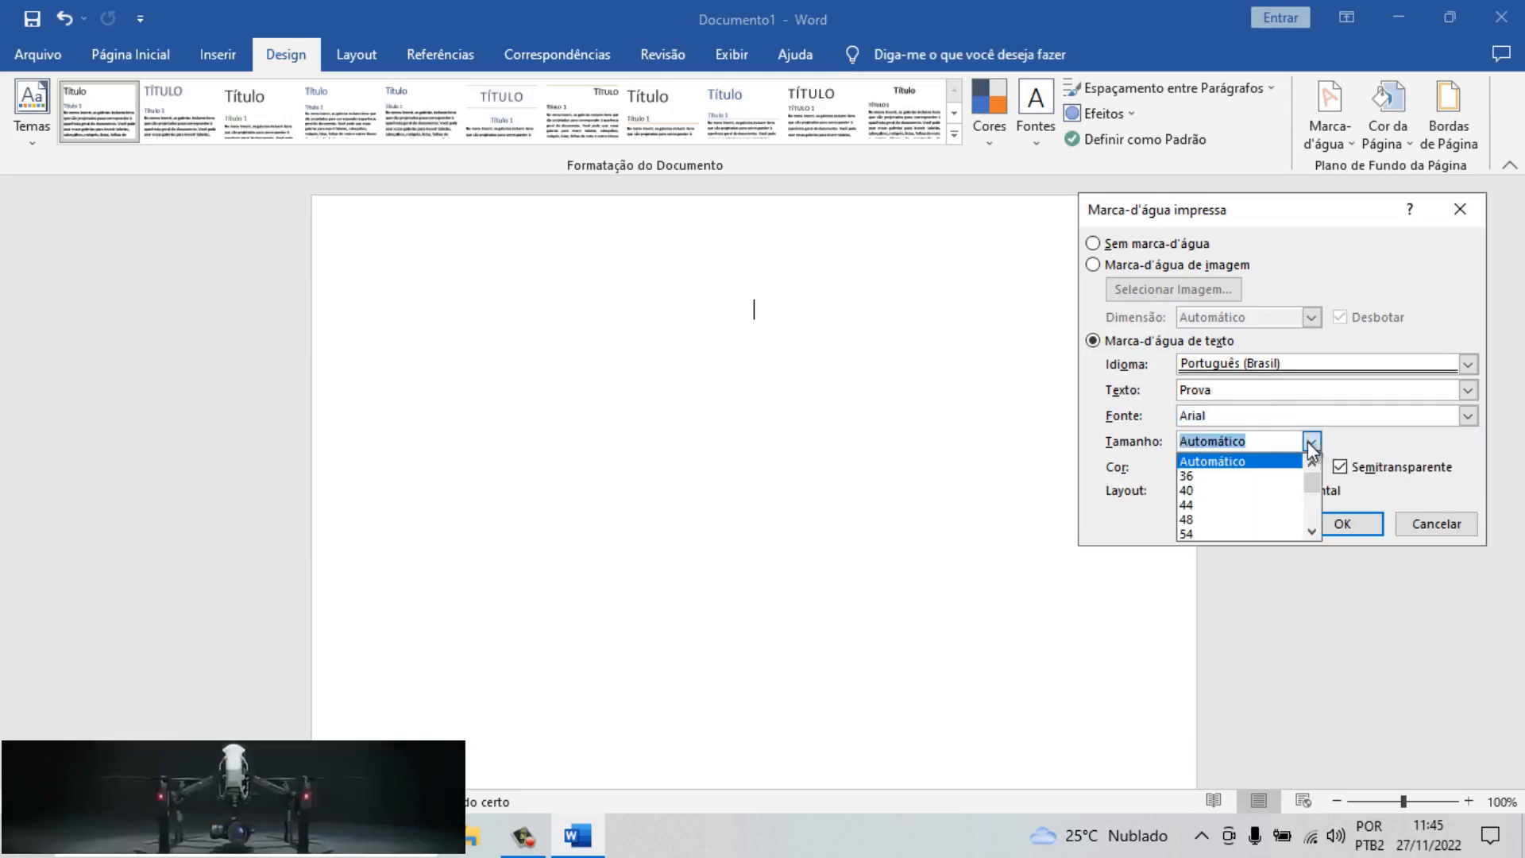
{"action": "left_click", "coordinate": [1269, 459]}
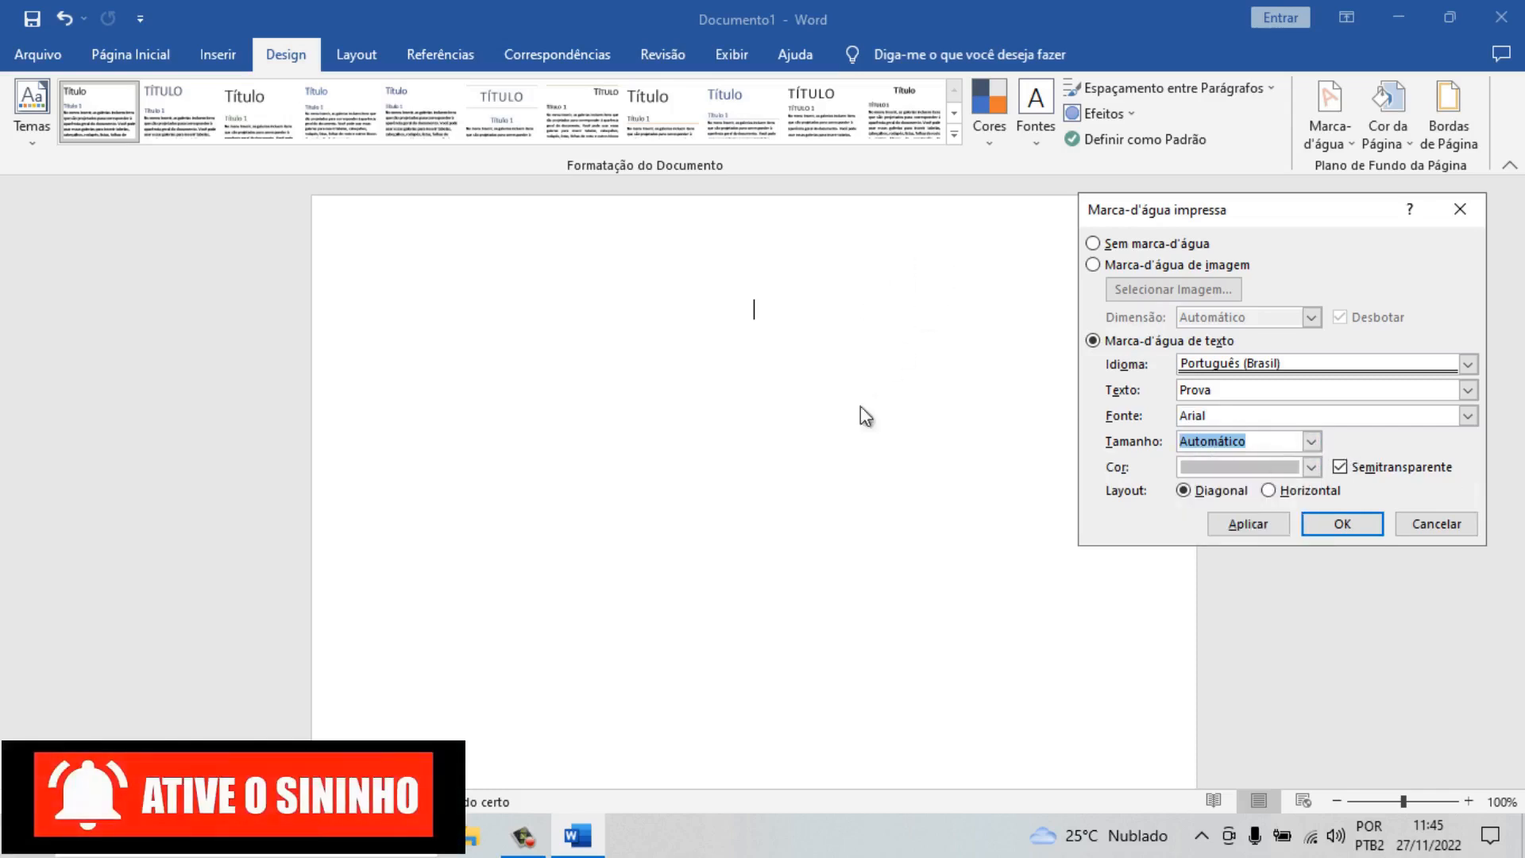
{"action": "left_click", "coordinate": [1310, 442]}
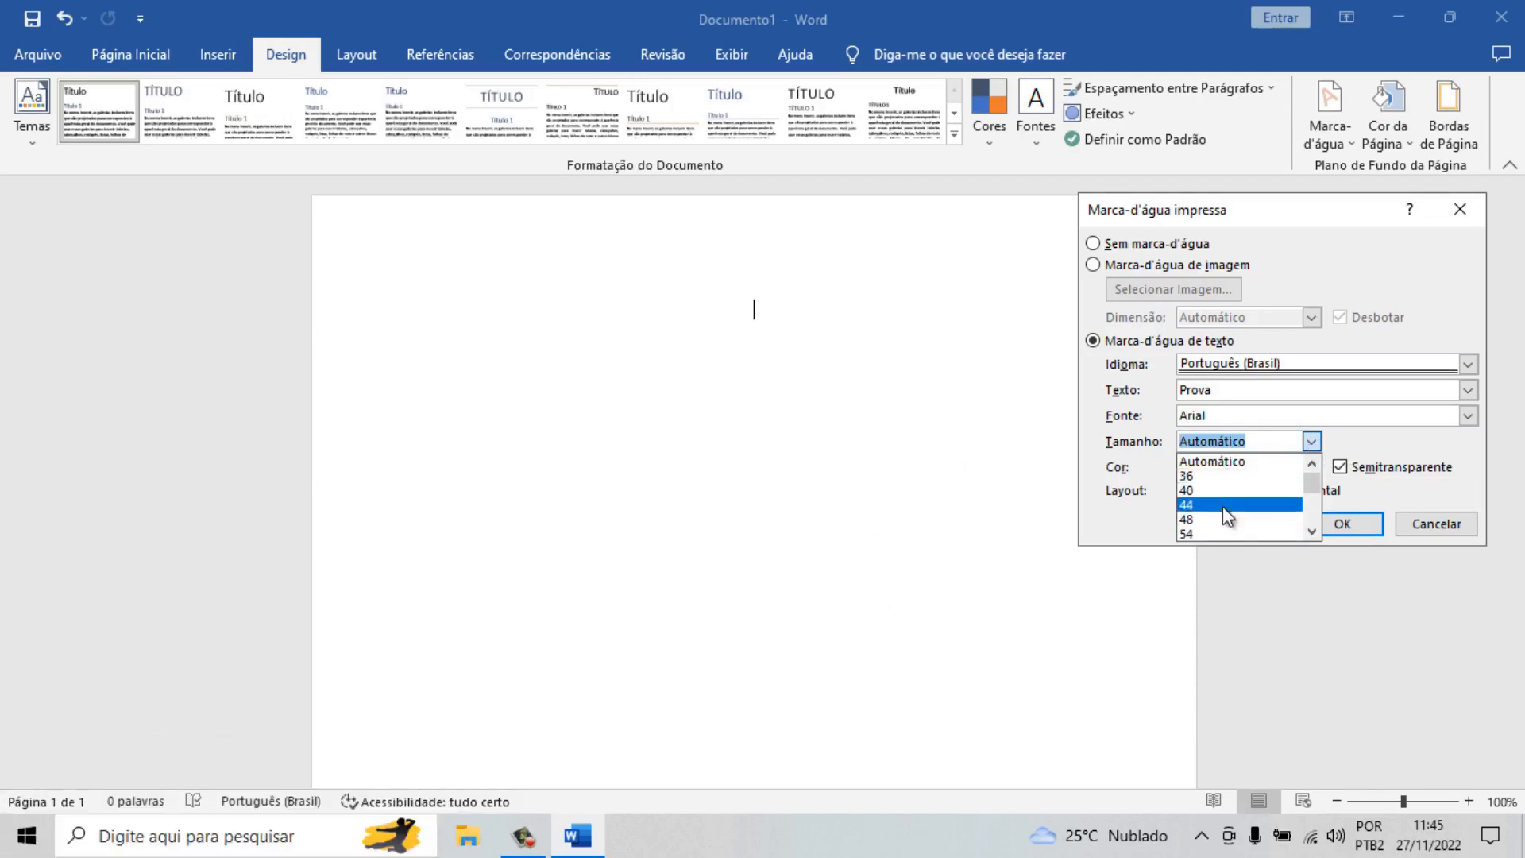
{"action": "left_click", "coordinate": [1351, 441]}
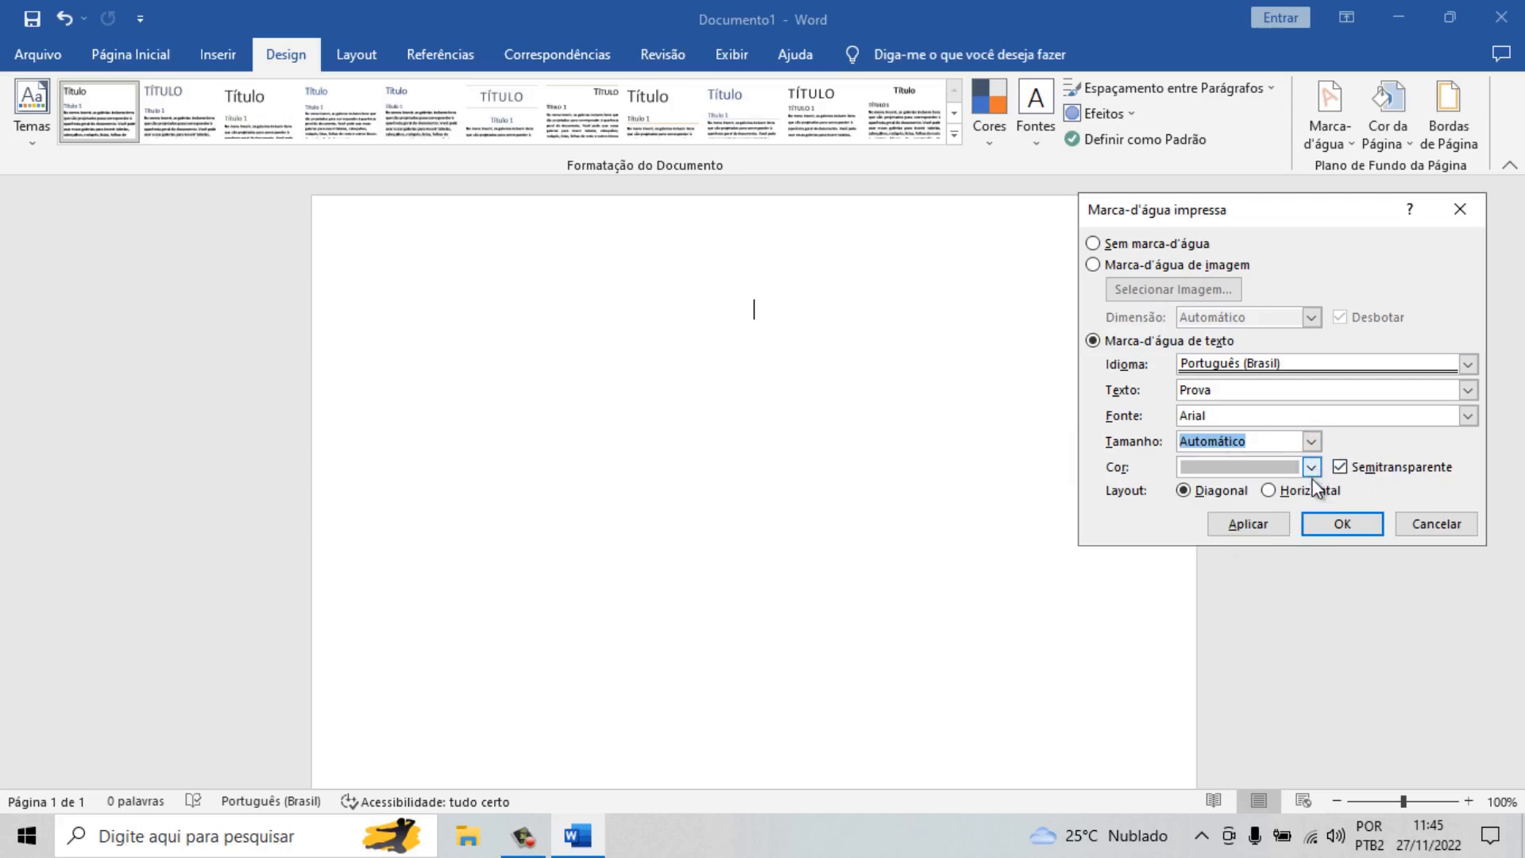
{"action": "left_click", "coordinate": [1264, 531]}
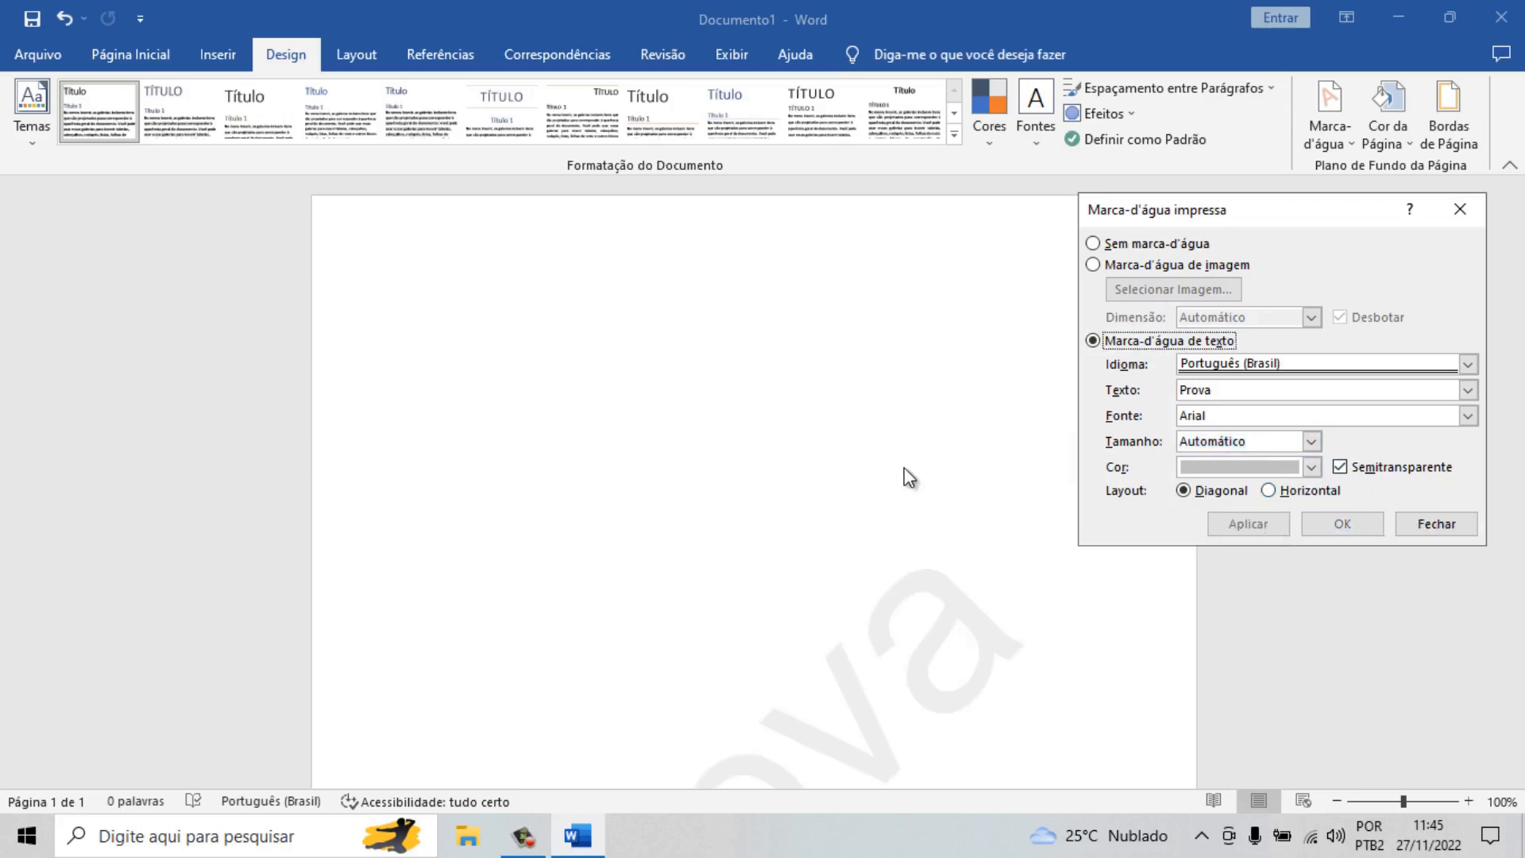
{"action": "left_click", "coordinate": [1439, 523]}
{"action": "scroll", "coordinate": [1015, 466], "scroll_direction": "down", "scroll_amount": 5}
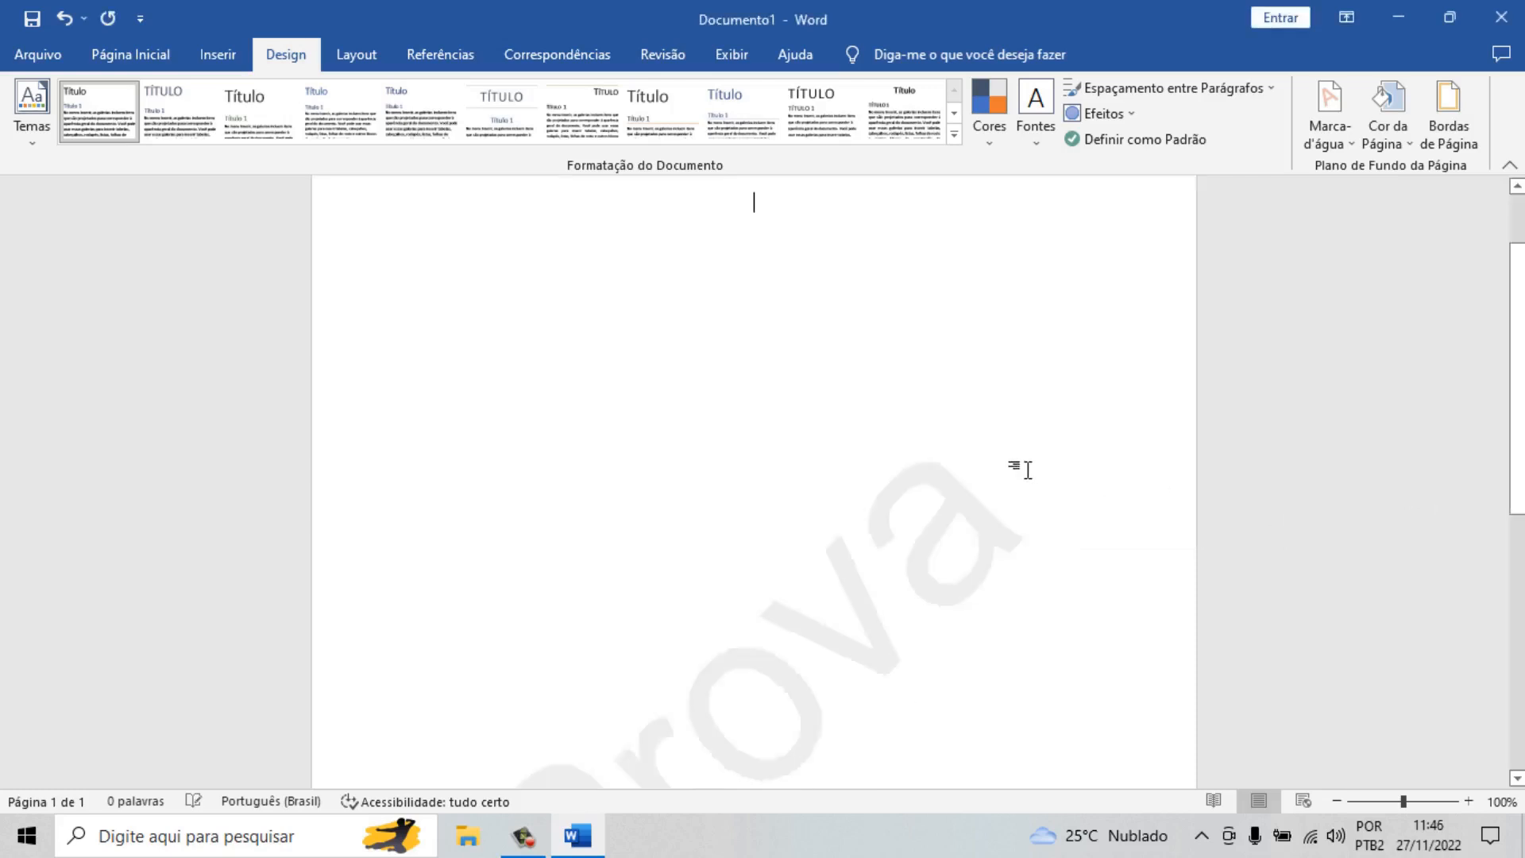
{"action": "scroll", "coordinate": [896, 393], "scroll_direction": "up", "scroll_amount": 1}
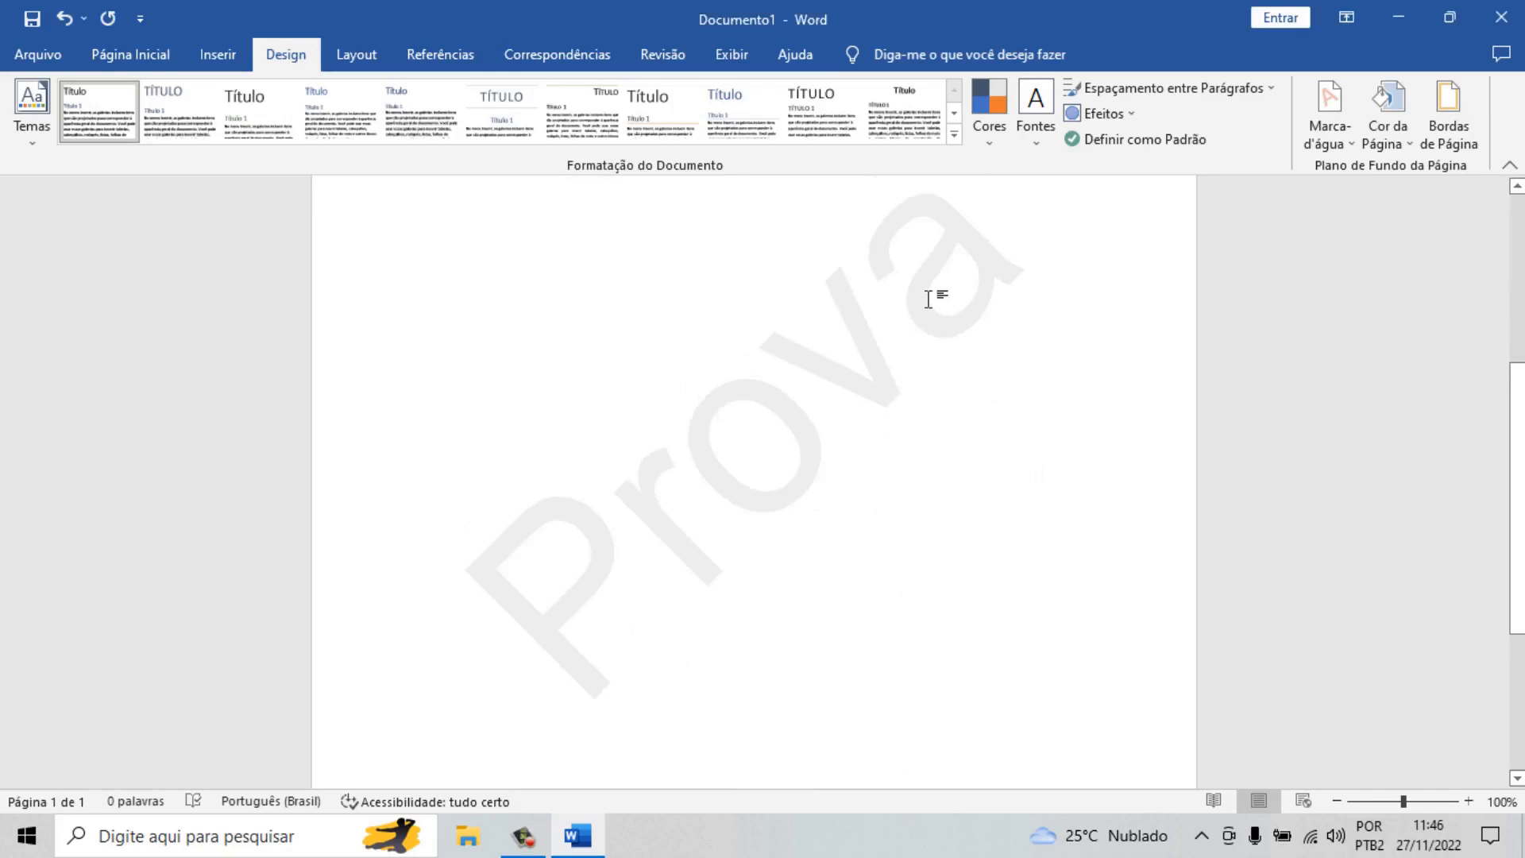
Step: Reopen the custom watermark settings, turn off Semitransparente for the text watermark and apply the change
{"action": "left_click", "coordinate": [1342, 137]}
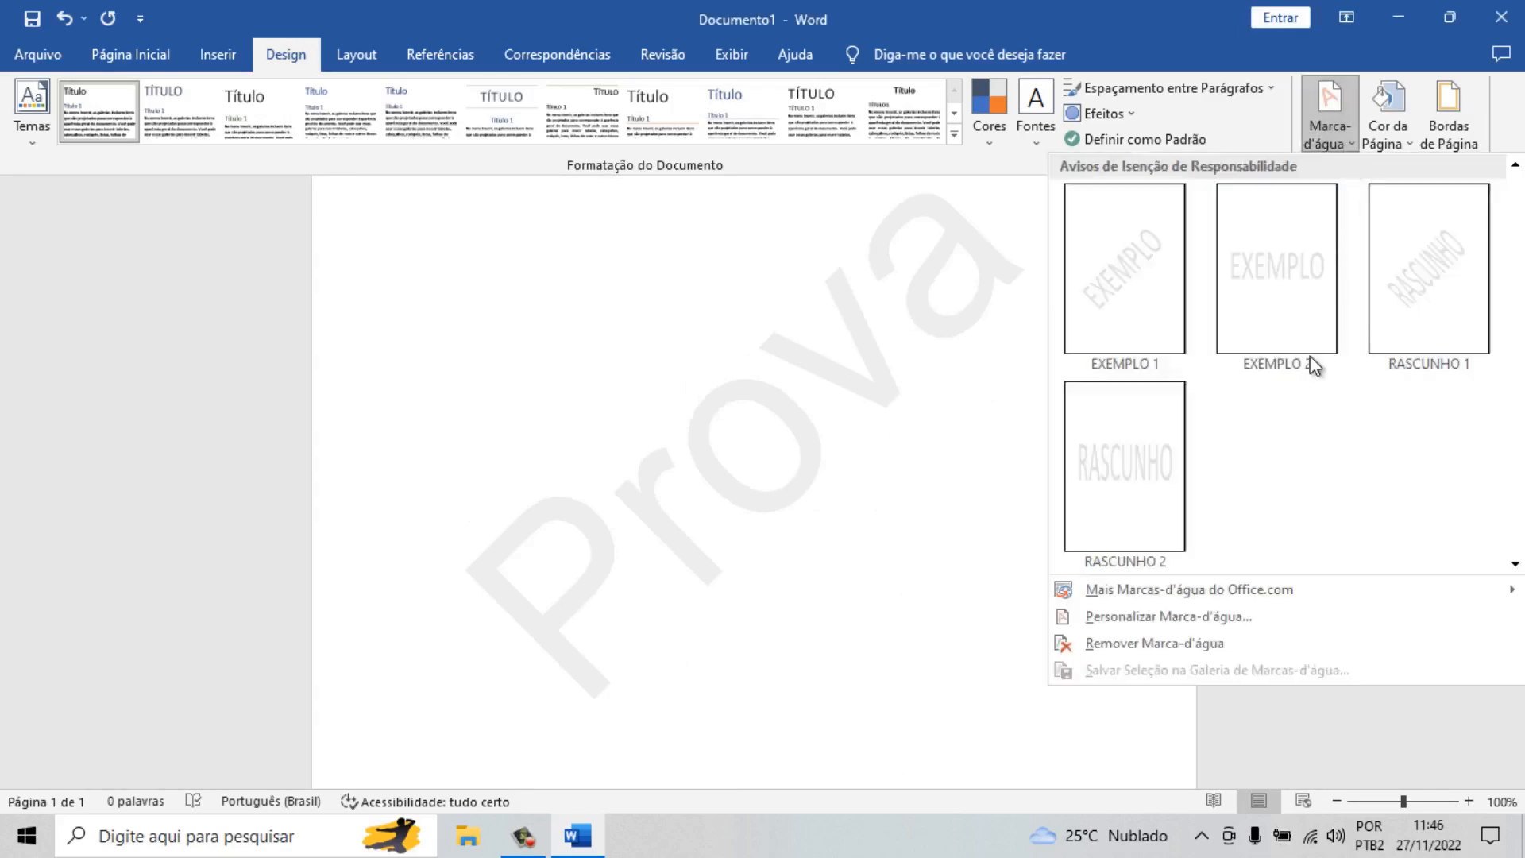
{"action": "left_click", "coordinate": [1189, 617]}
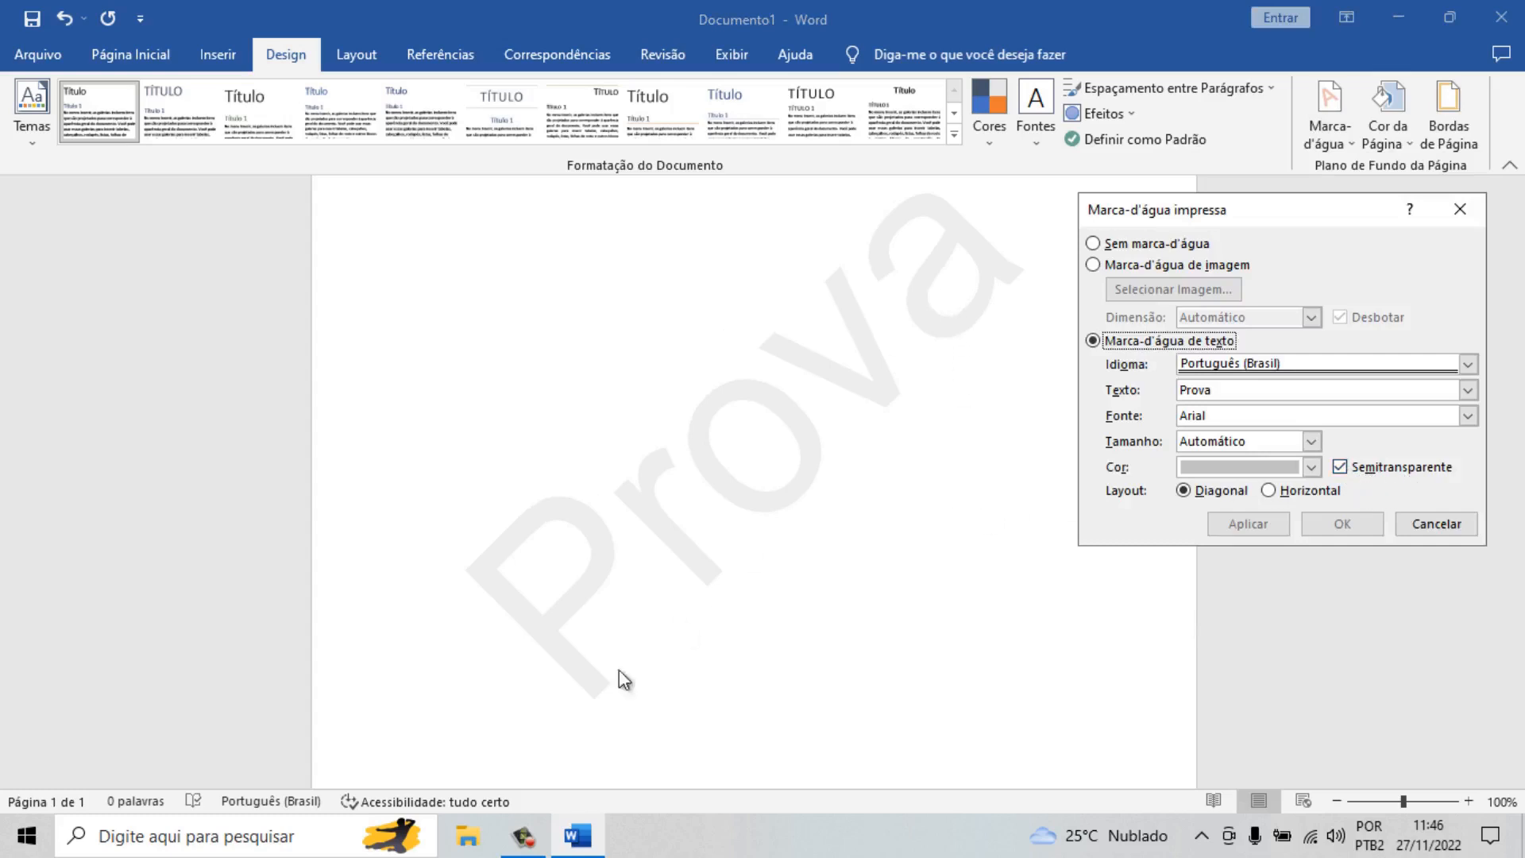
{"action": "left_click", "coordinate": [1343, 466]}
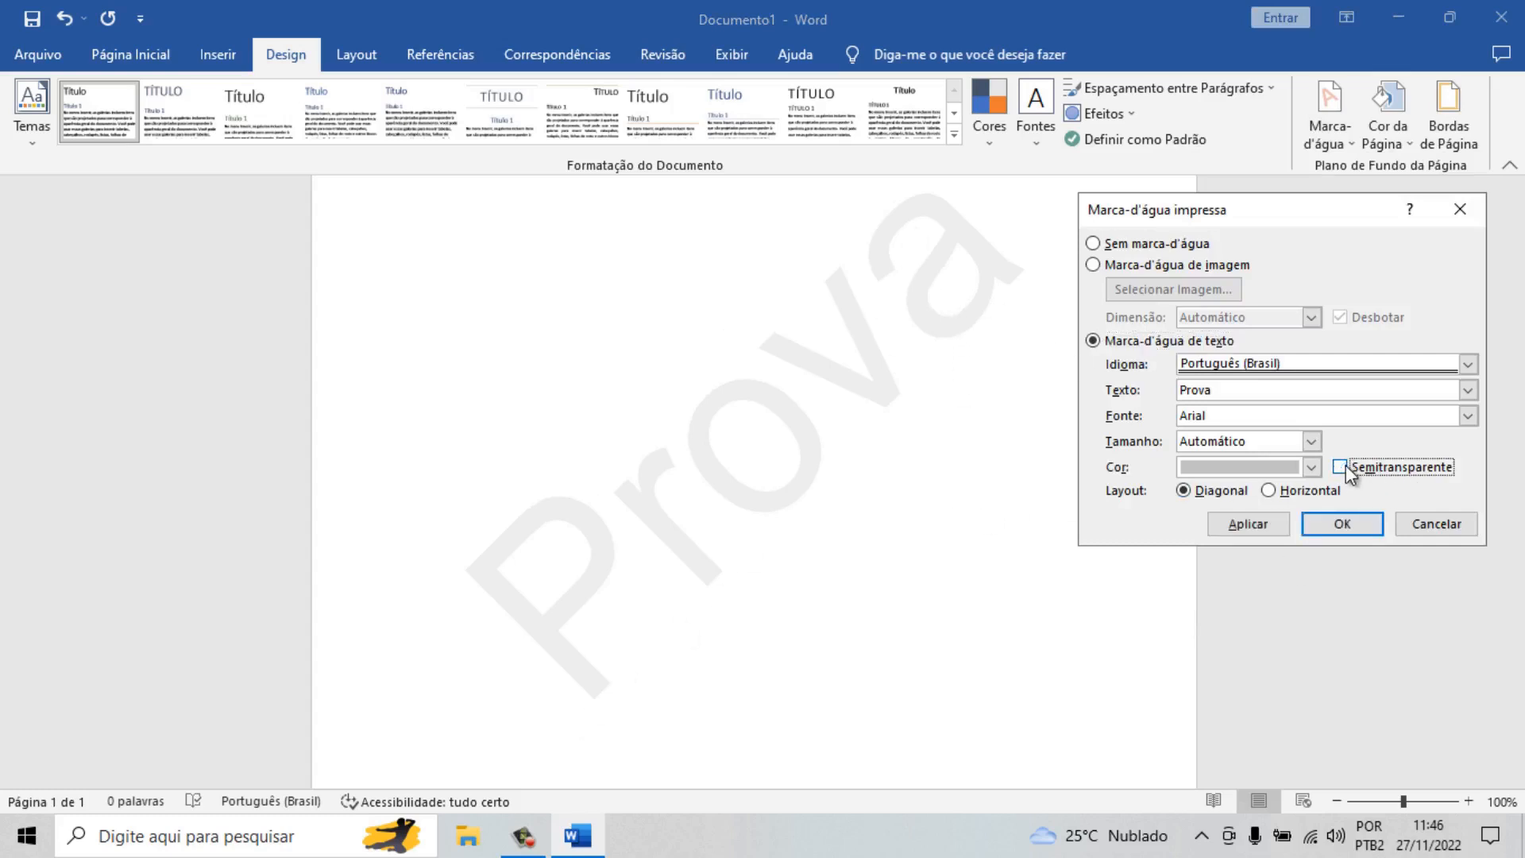
{"action": "left_click", "coordinate": [1265, 526]}
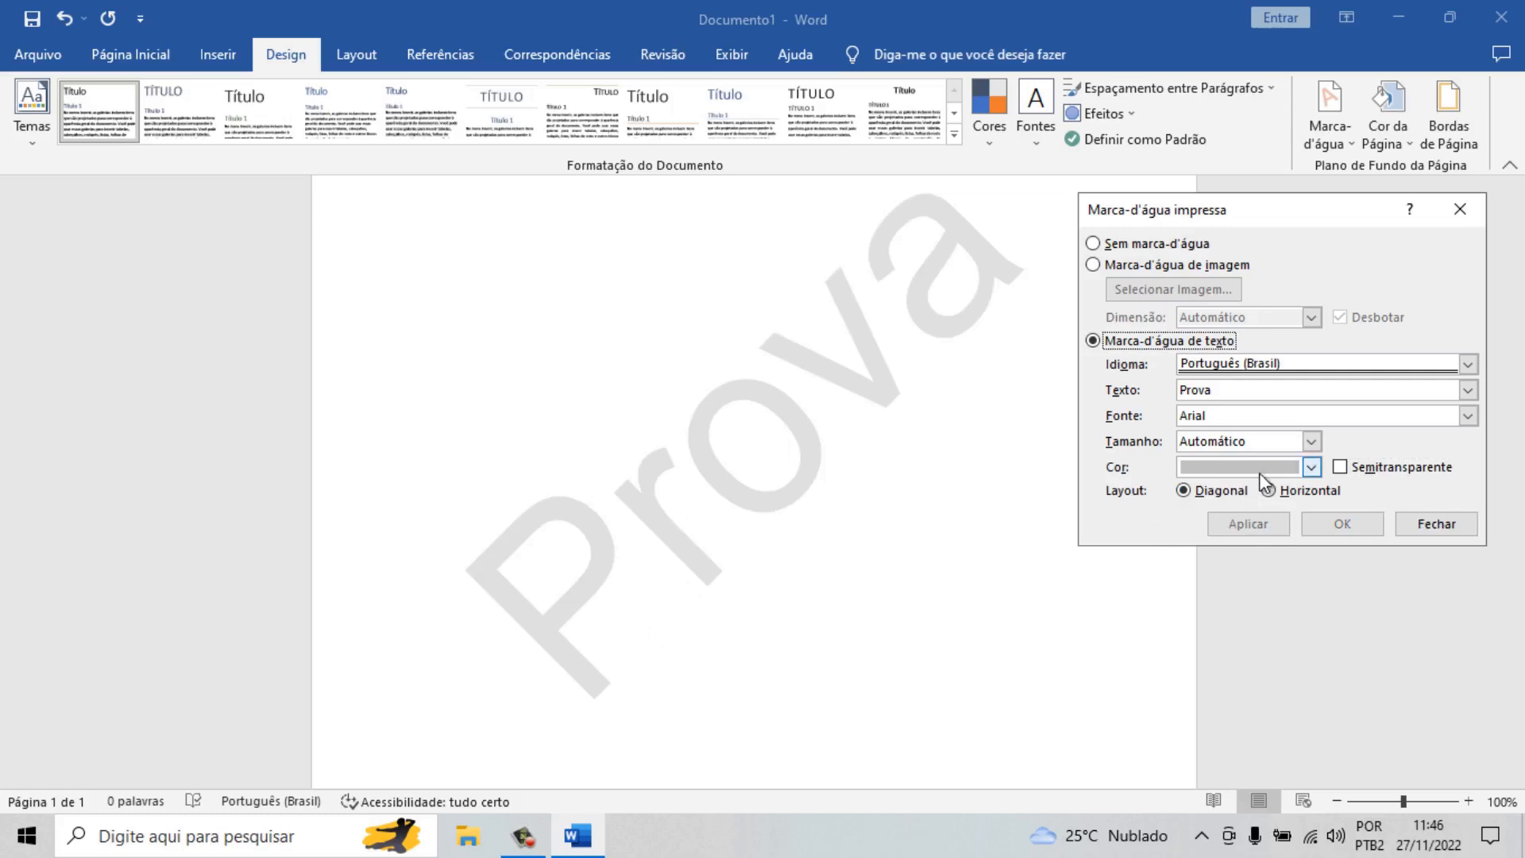
Step: Change the text watermark's color from gray to Automático and apply it
{"action": "left_click", "coordinate": [1313, 466]}
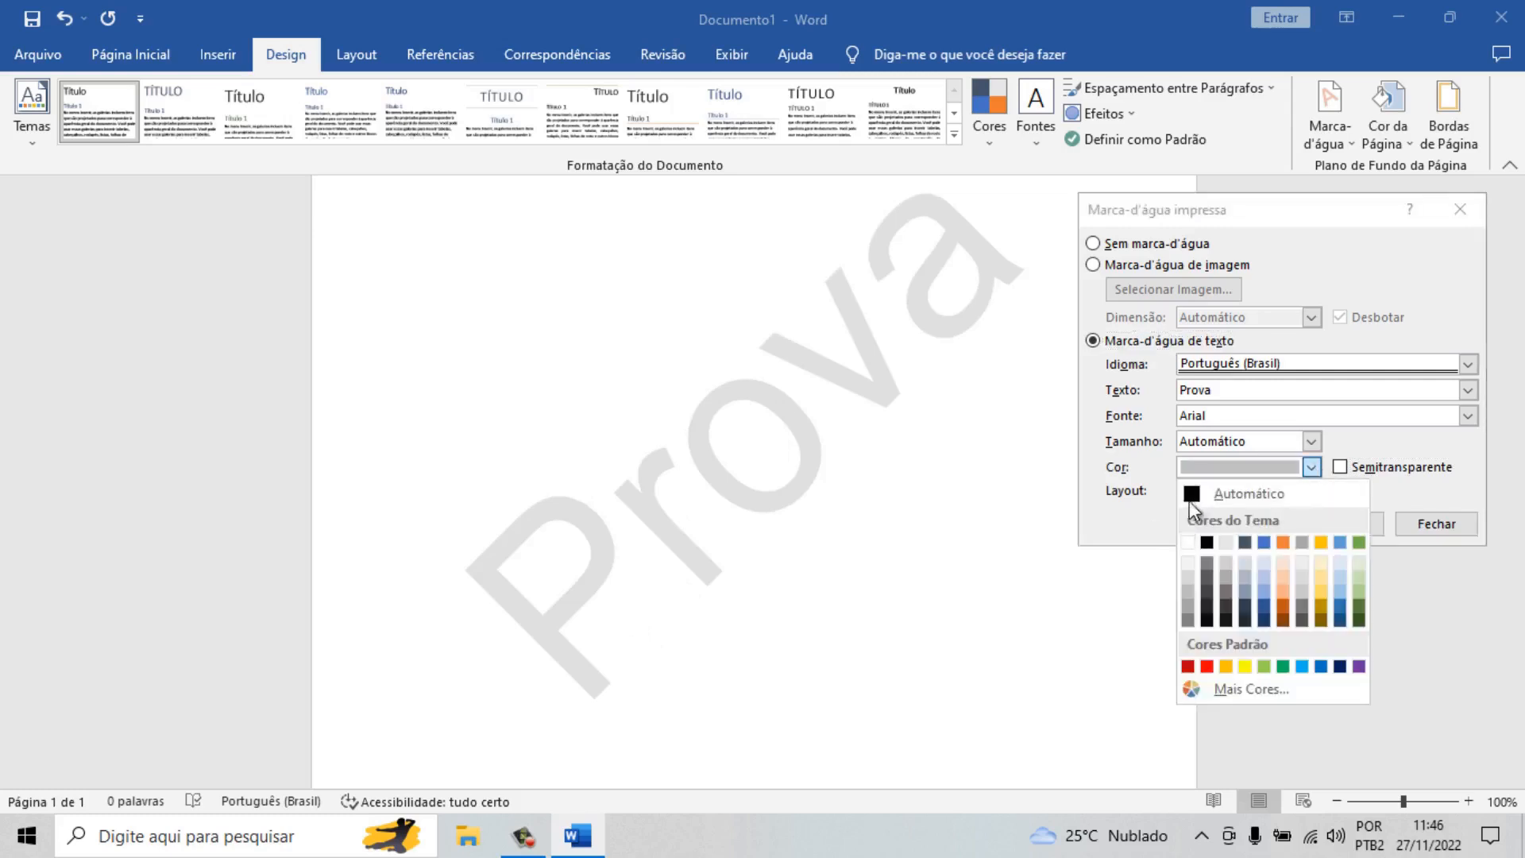
{"action": "left_click", "coordinate": [1254, 496]}
{"action": "left_click", "coordinate": [1247, 523]}
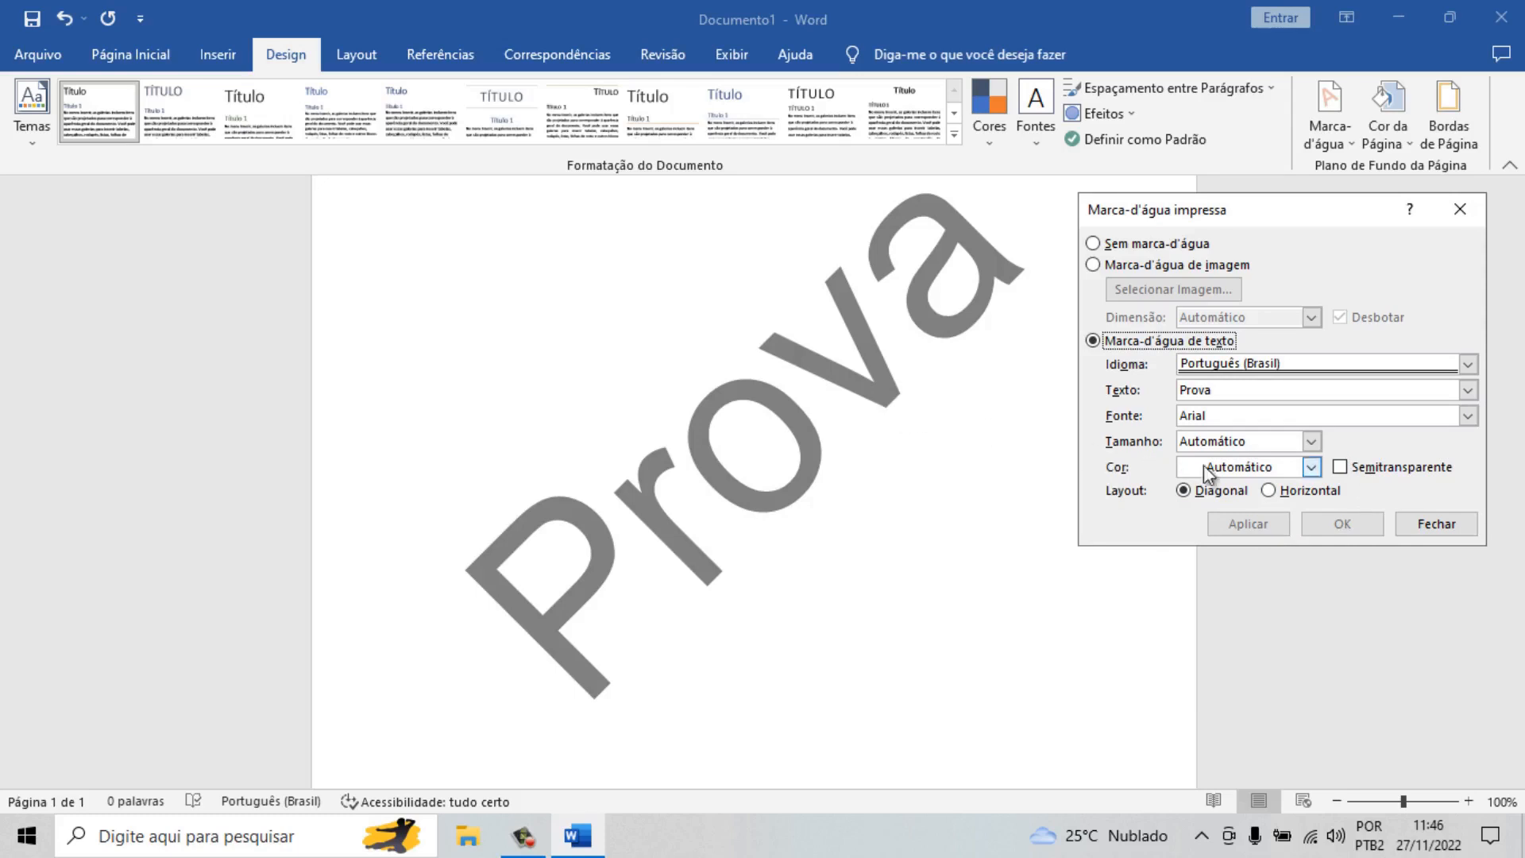
Step: Recolor the text watermark with a darker blue theme color and apply it
{"action": "left_click", "coordinate": [1310, 468]}
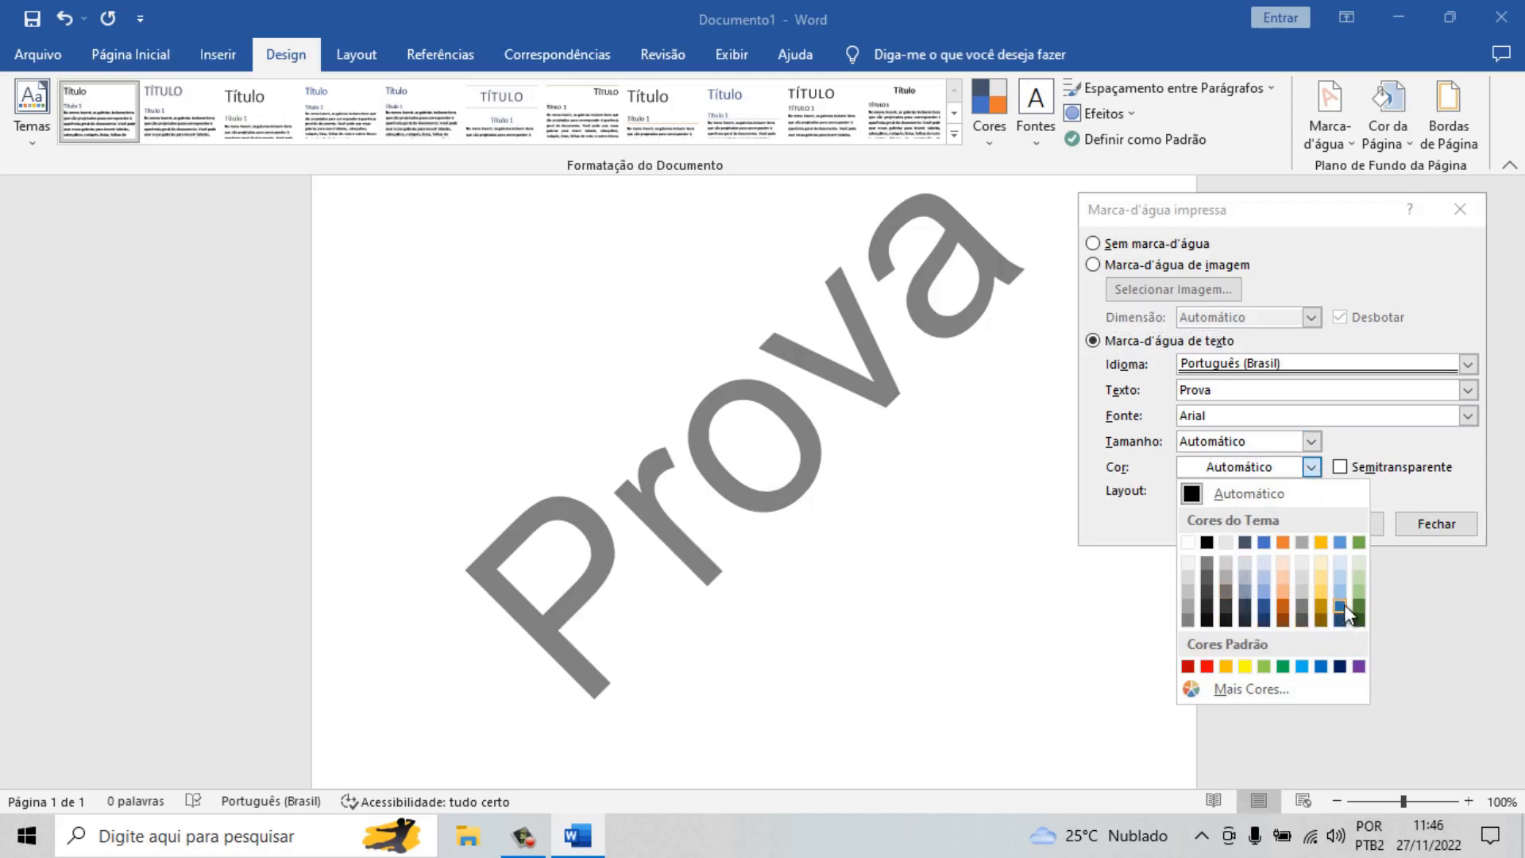
{"action": "left_click", "coordinate": [1342, 607]}
{"action": "left_click", "coordinate": [1260, 528]}
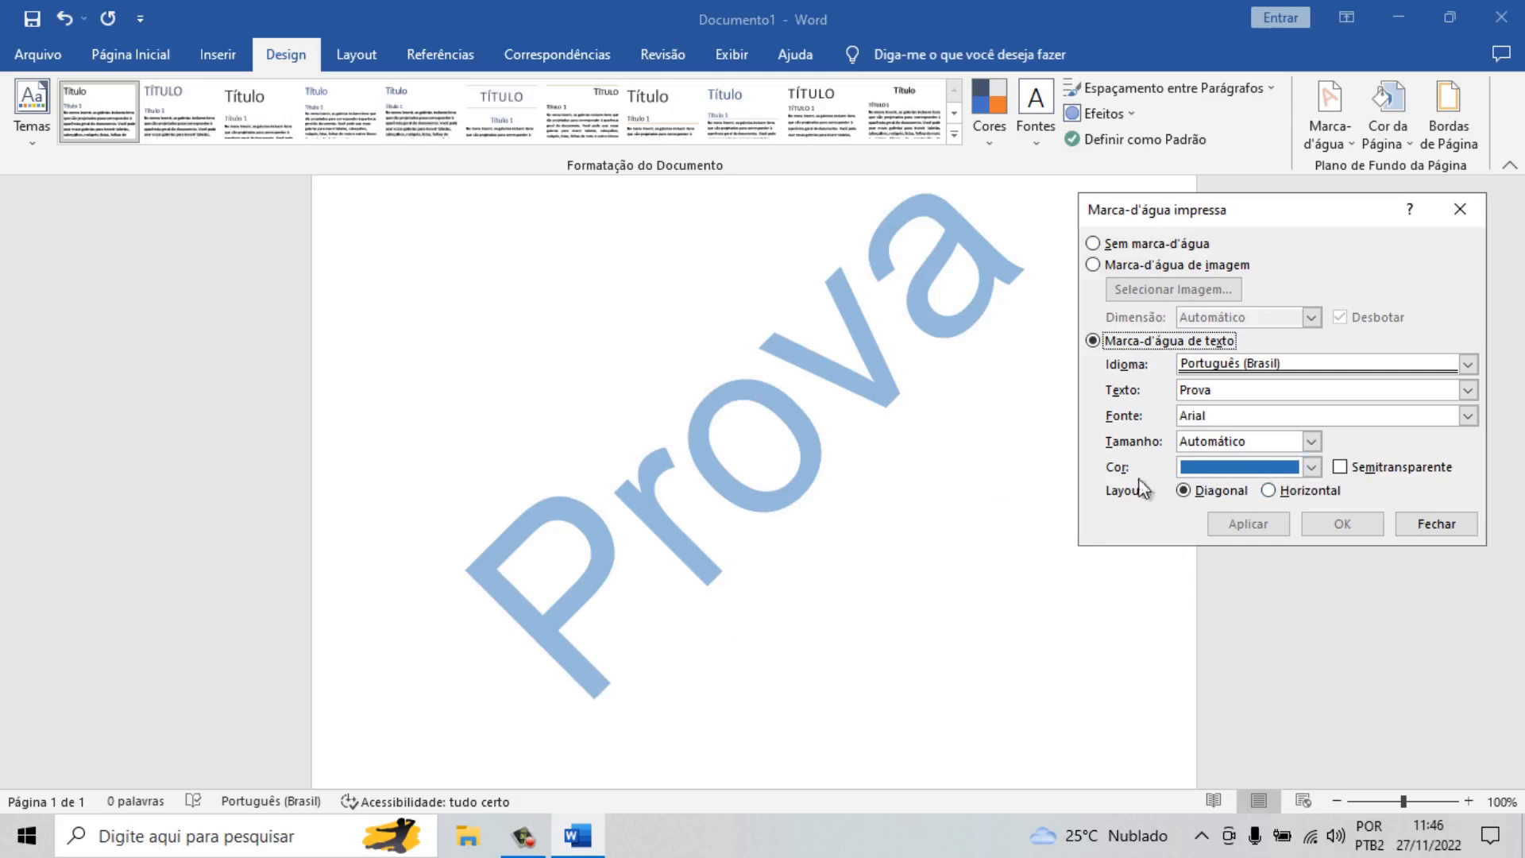
Step: Try the Horizontal layout on the text watermark, and reapply the Diagonal layout
{"action": "left_click", "coordinate": [1271, 492]}
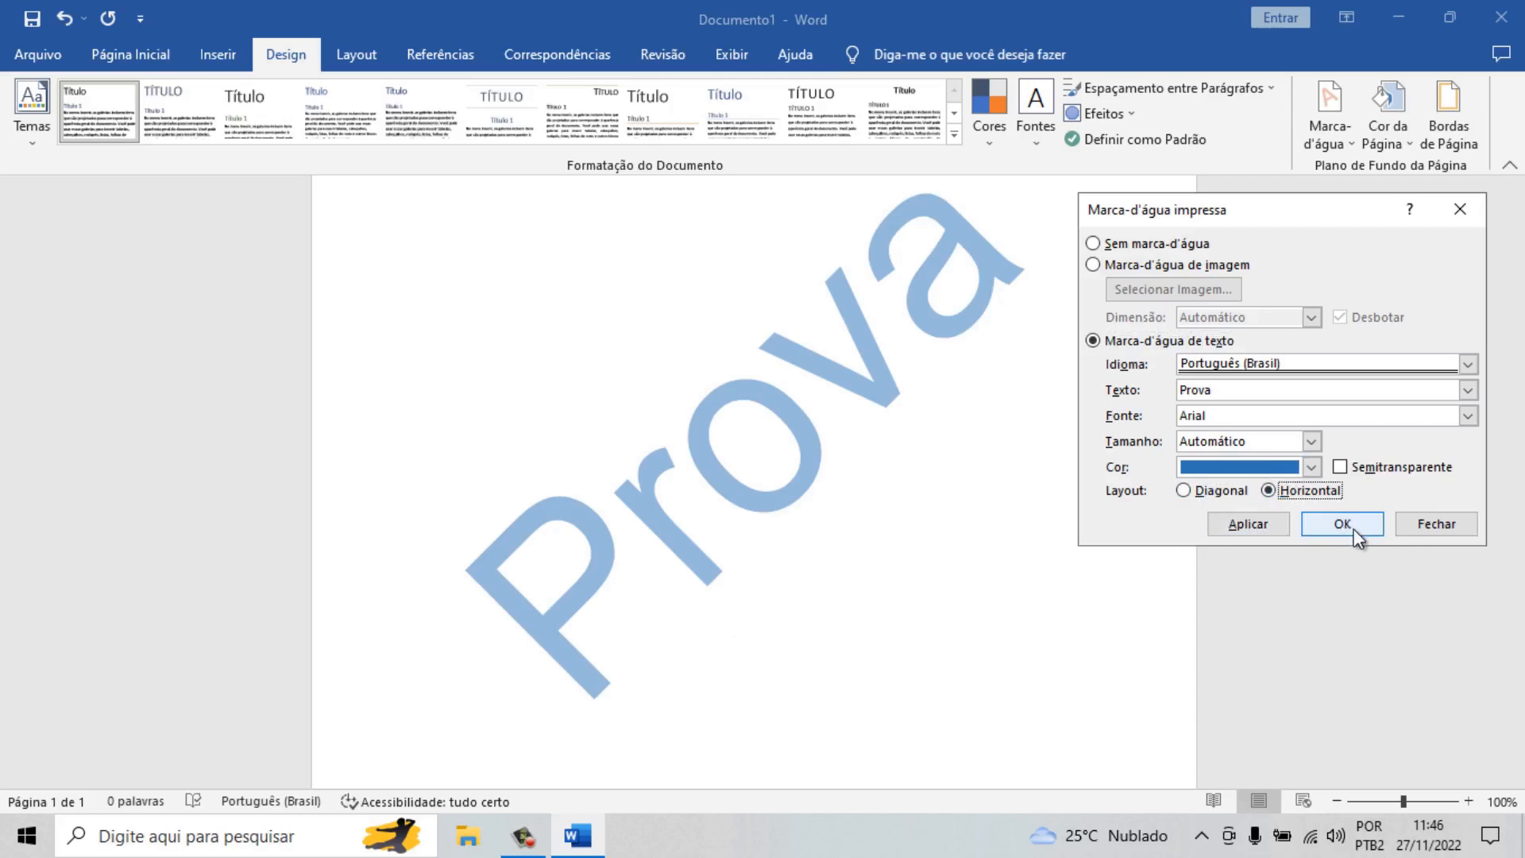
{"action": "left_click", "coordinate": [1260, 523]}
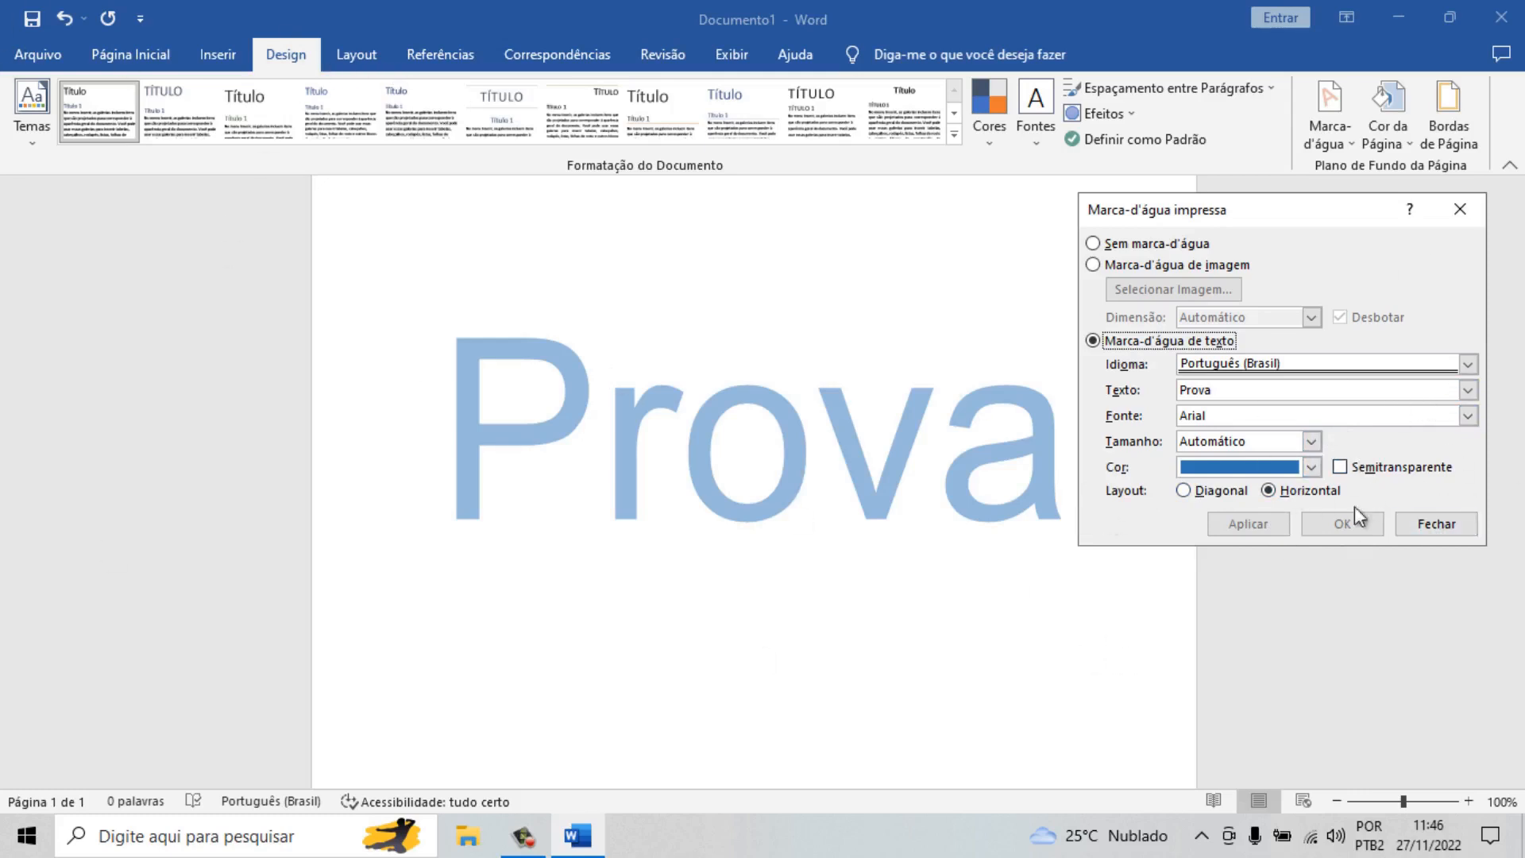
{"action": "left_click", "coordinate": [1184, 490]}
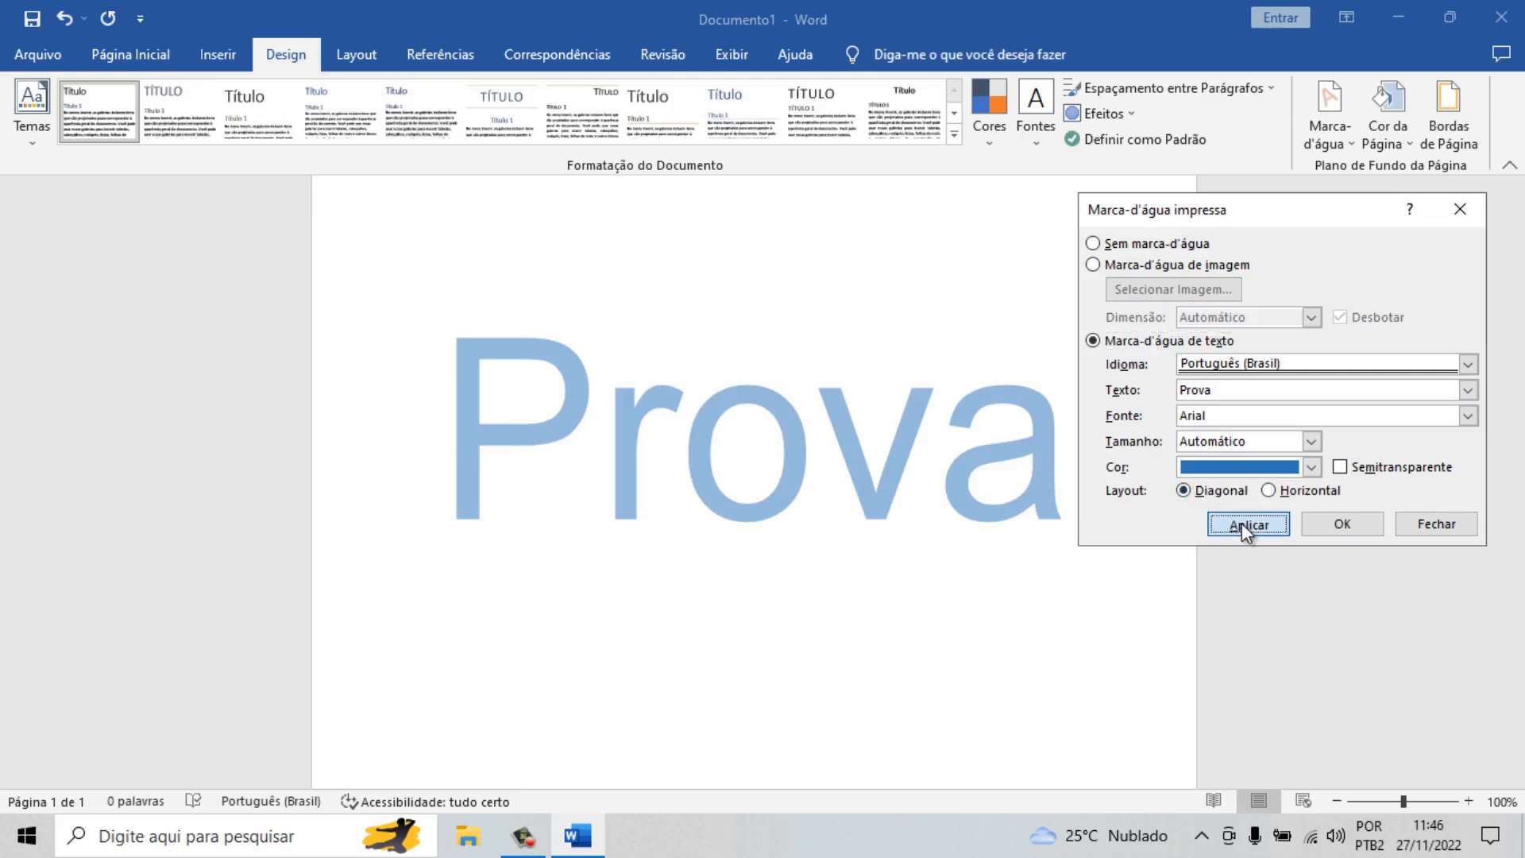
{"action": "left_click", "coordinate": [1242, 522]}
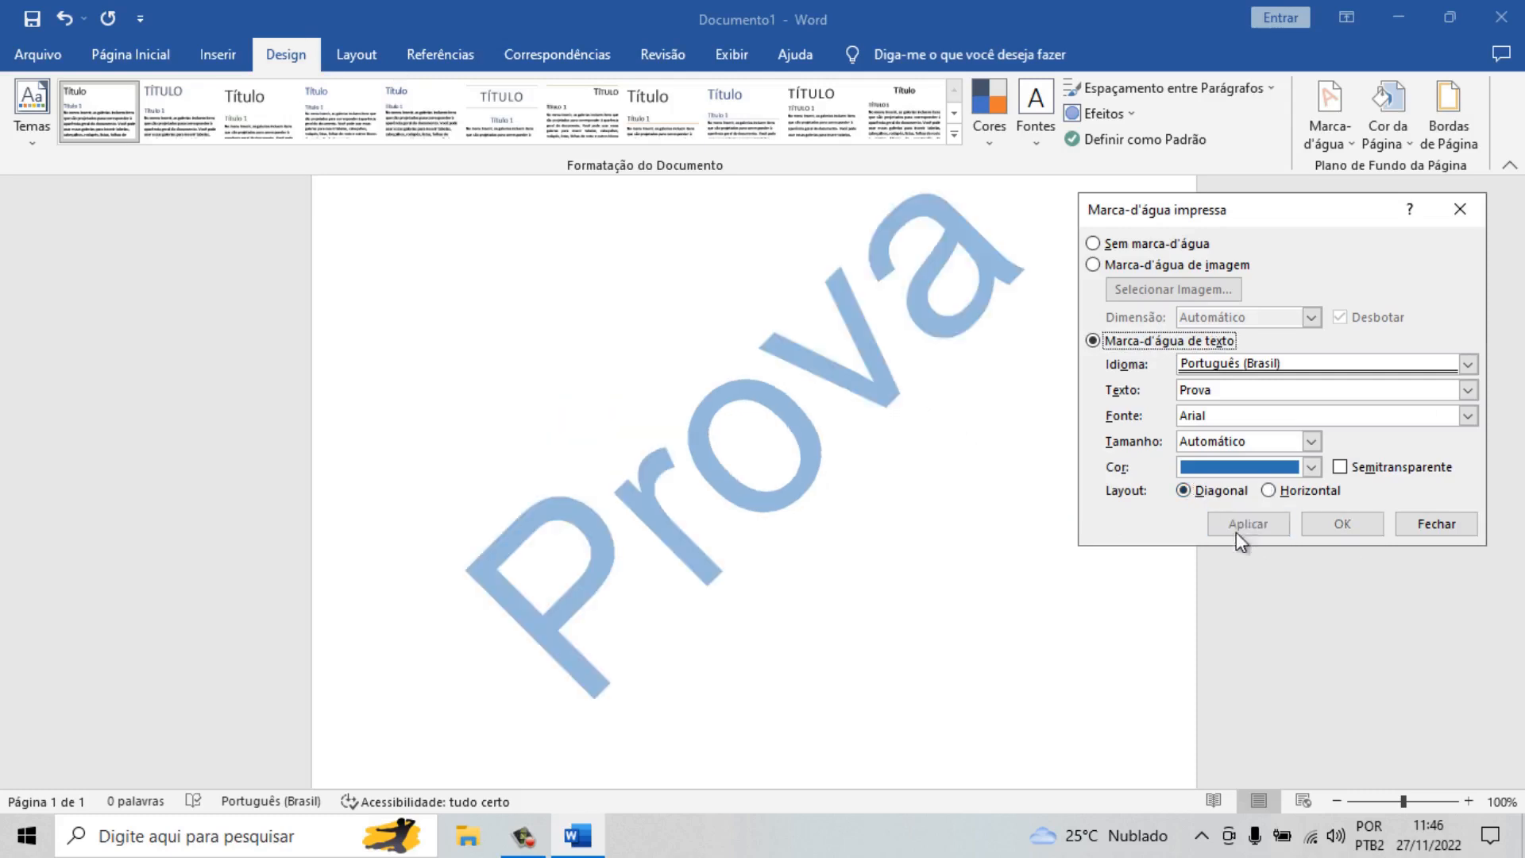
Step: Set the blue text watermark's color back to Automático and apply the change
{"action": "left_click", "coordinate": [1311, 467]}
{"action": "left_click", "coordinate": [1198, 494]}
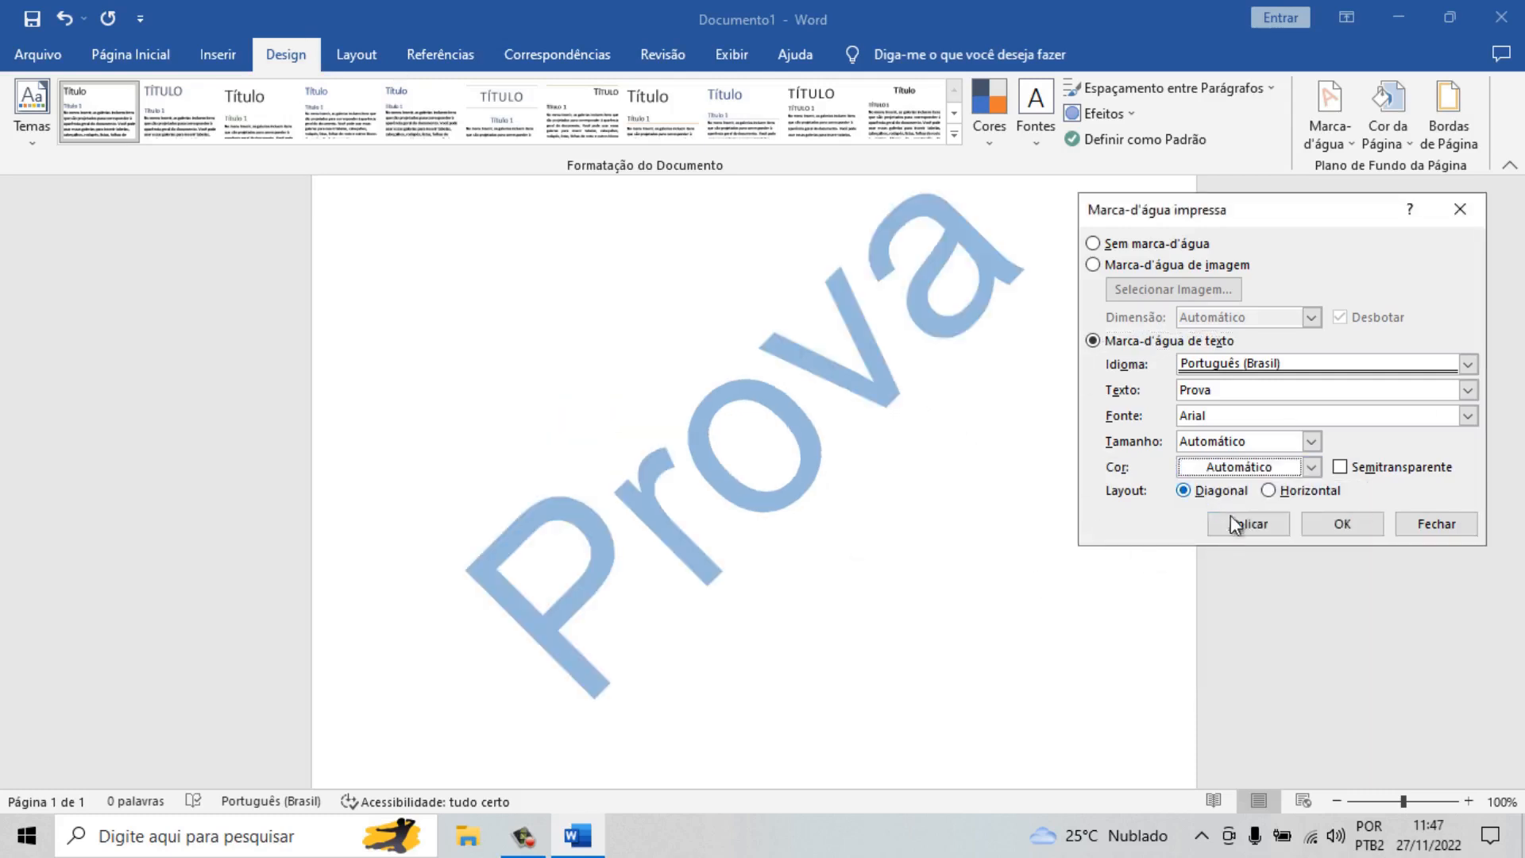
{"action": "left_click", "coordinate": [1268, 529]}
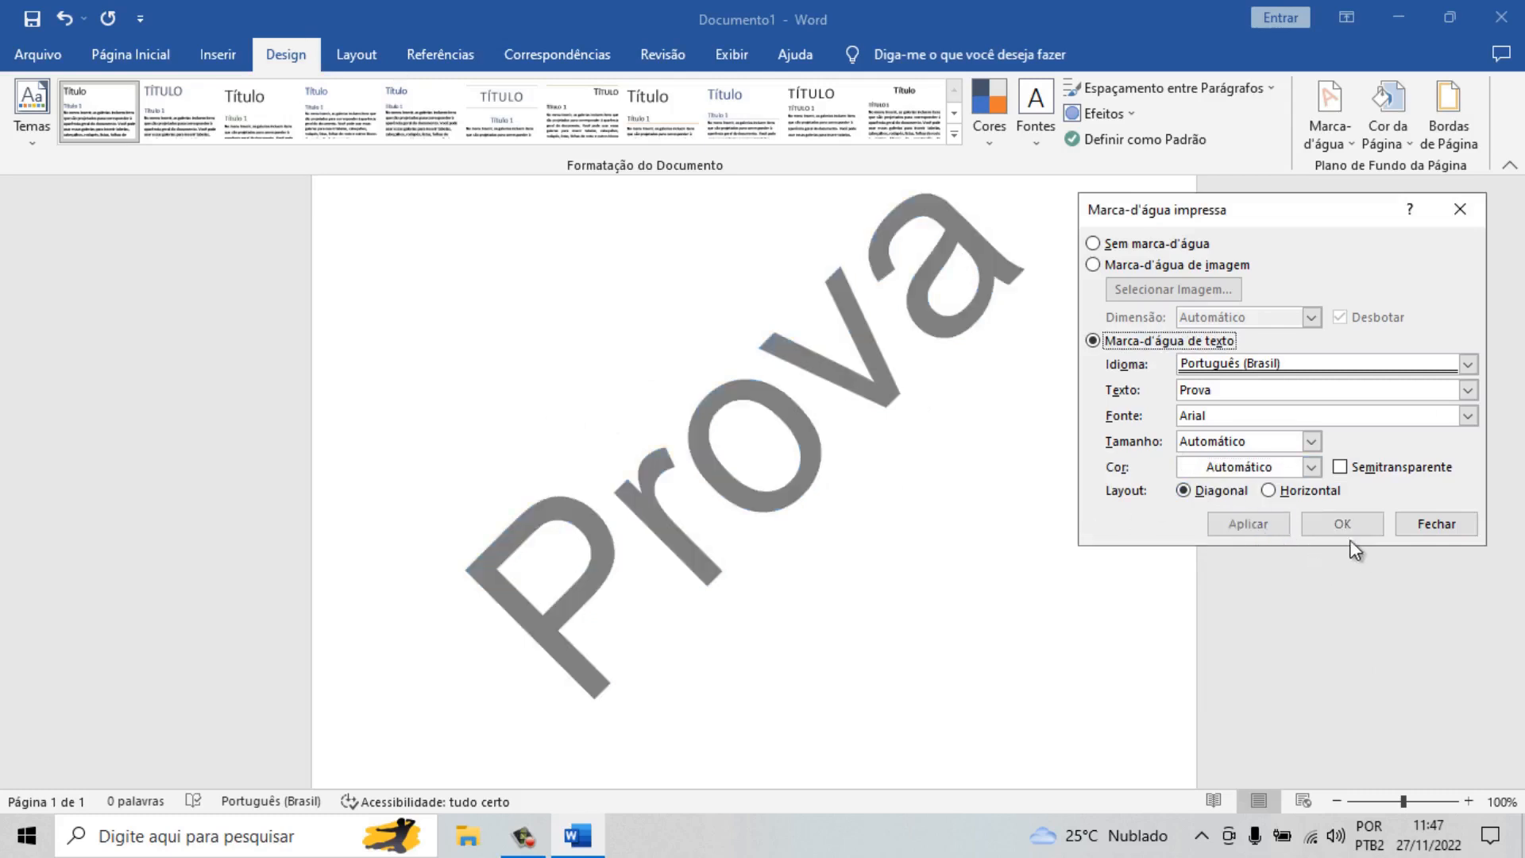
Step: Close the watermark settings and enter "Ramos informática" as the first line of the page
{"action": "left_click", "coordinate": [1436, 525]}
{"action": "scroll", "coordinate": [1191, 504], "scroll_direction": "up", "scroll_amount": 4}
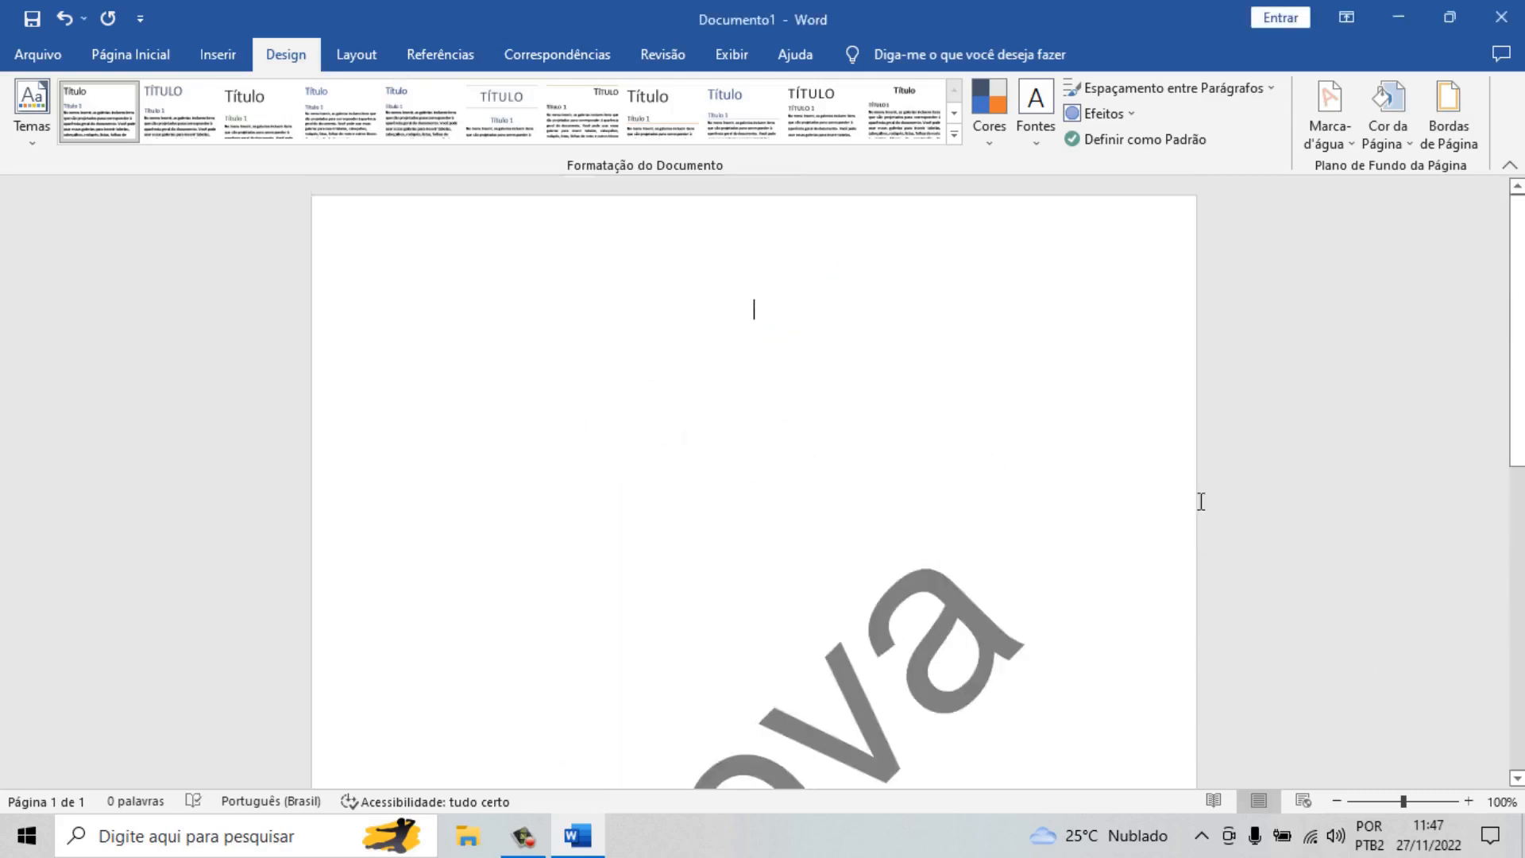
{"action": "scroll", "coordinate": [1204, 493], "scroll_direction": "down", "scroll_amount": 3}
{"action": "scroll", "coordinate": [1206, 492], "scroll_direction": "up", "scroll_amount": 3}
{"action": "type", "text": "R"}
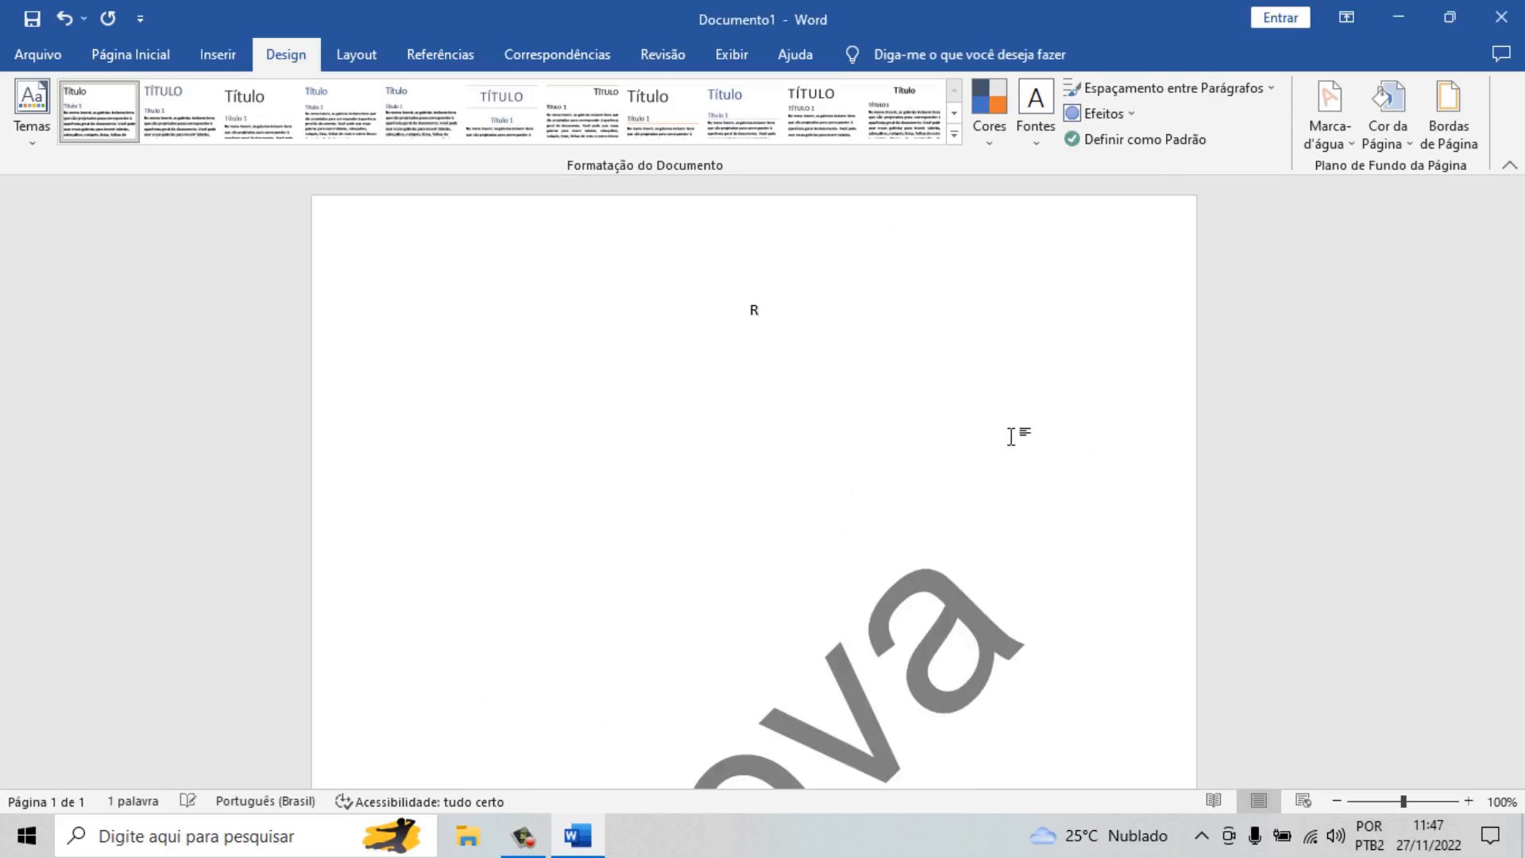
{"action": "type", "text": "amosinformática"}
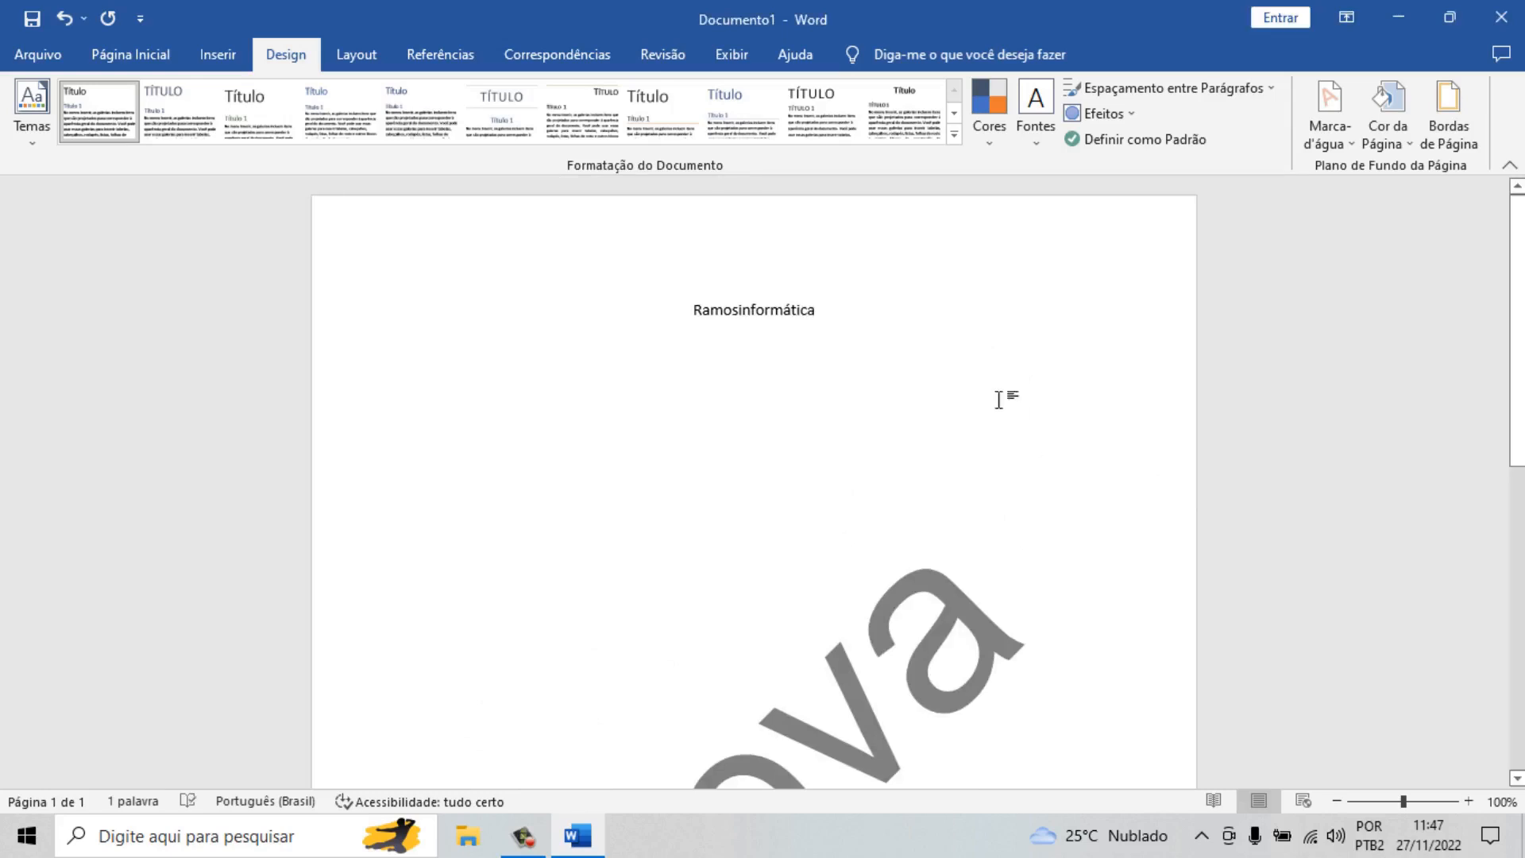
{"action": "left_click", "coordinate": [737, 309]}
{"action": "left_click", "coordinate": [856, 311]}
Step: Set the font size of the whole "Ramos informática" text to 72
{"action": "key", "text": "ctrl+a"}
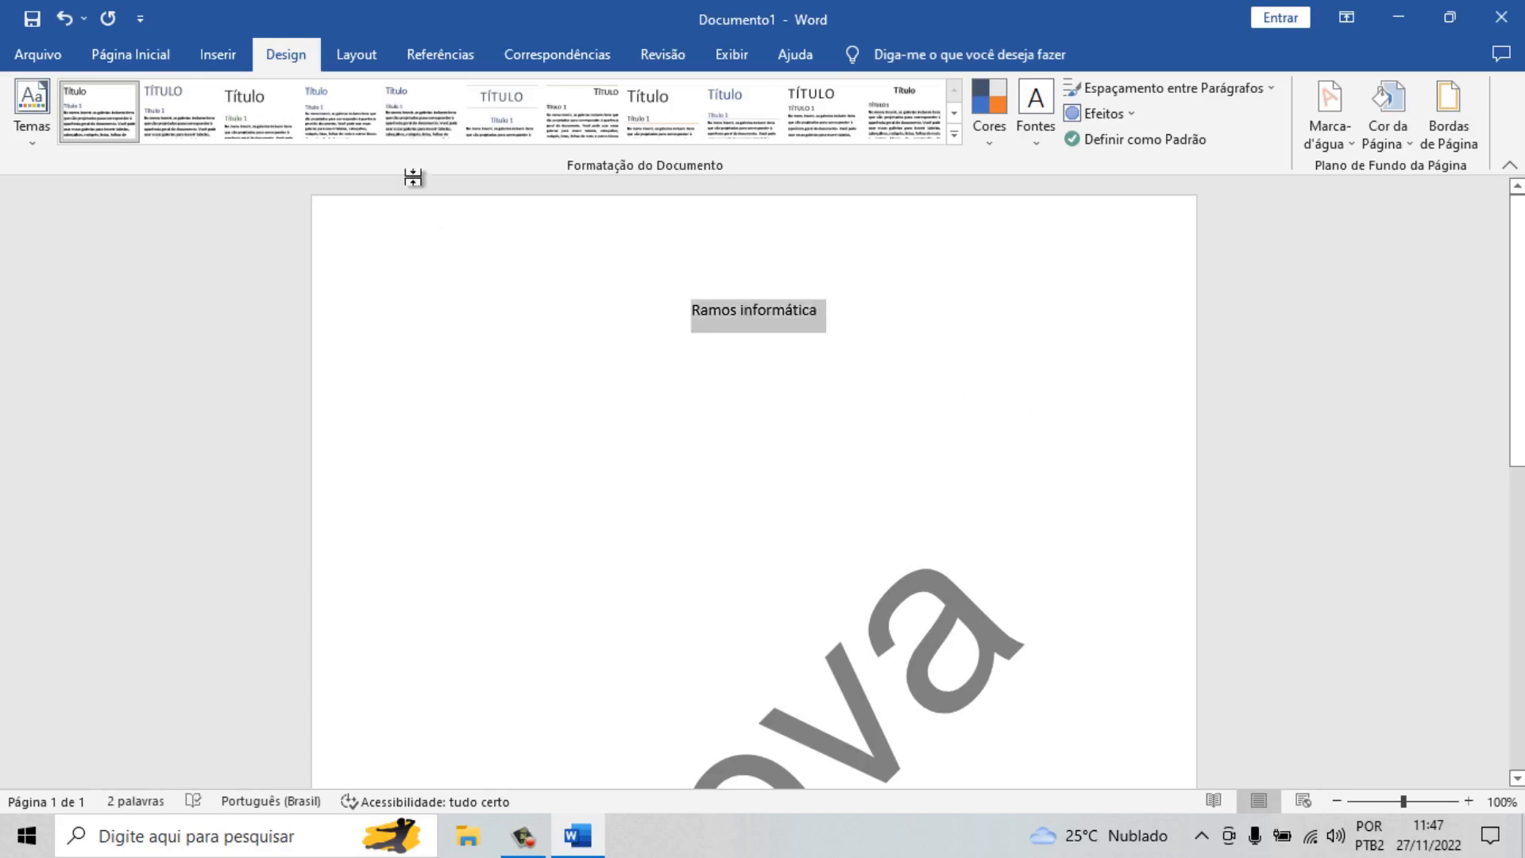
{"action": "left_click", "coordinate": [125, 56]}
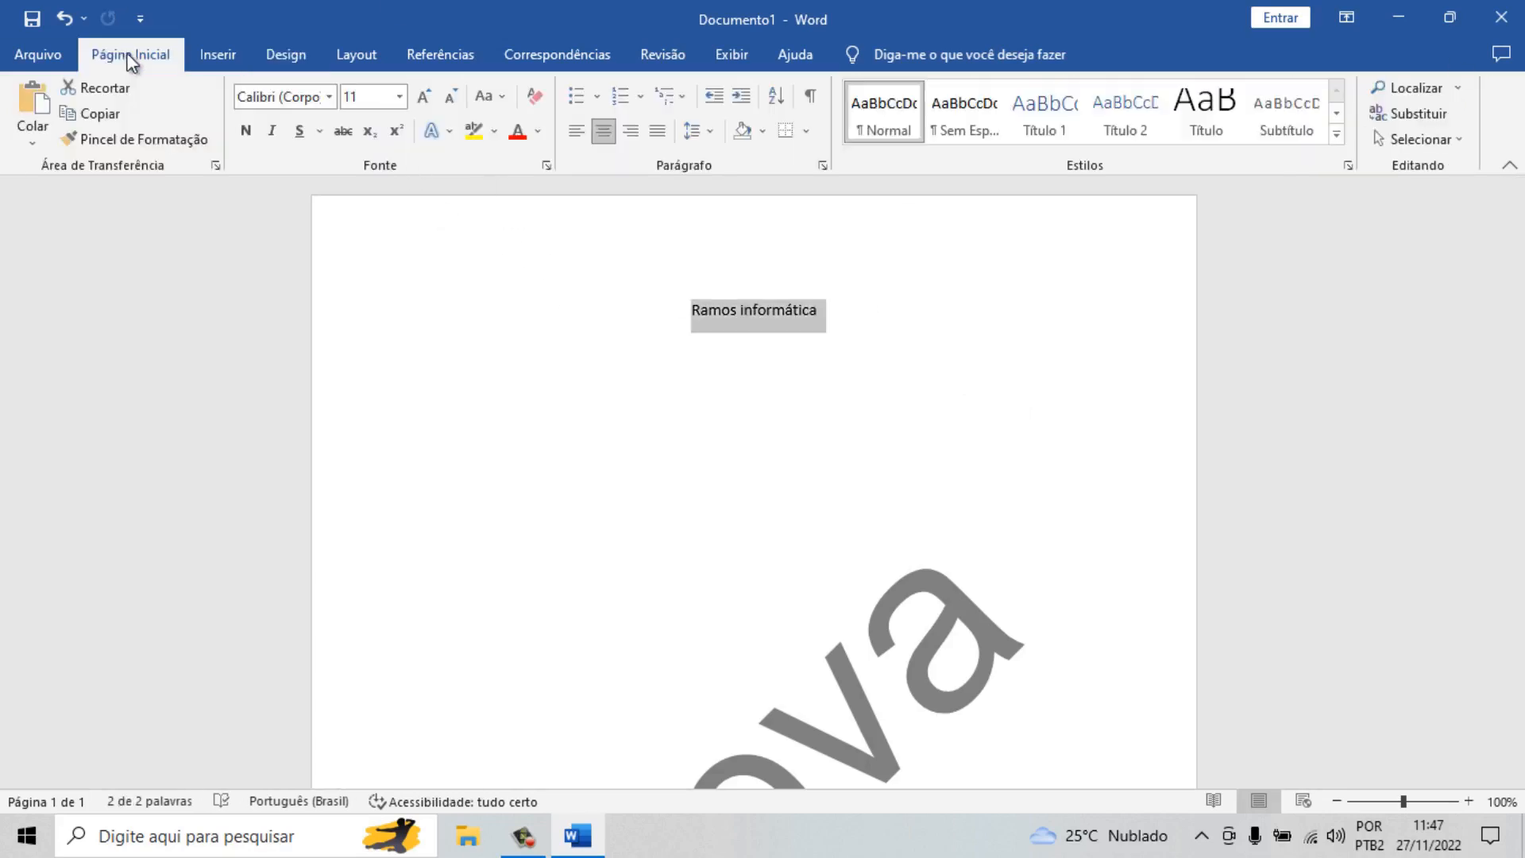
{"action": "left_click", "coordinate": [400, 96]}
{"action": "left_click", "coordinate": [349, 447]}
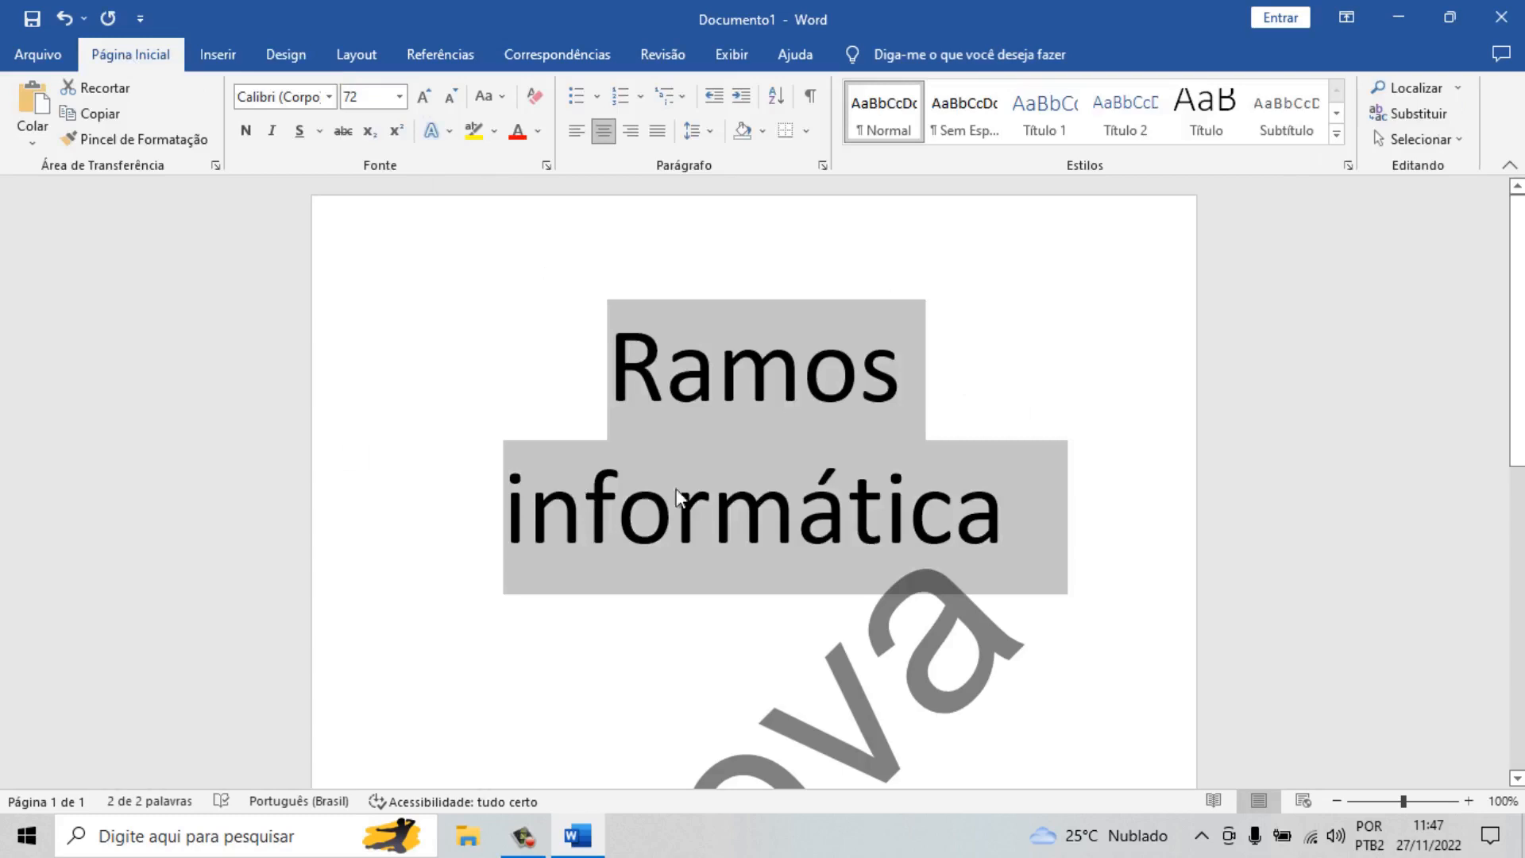
Step: Apply the Sem Espaçamento style to the text and break it into two lines after "Ramos"
{"action": "left_click", "coordinate": [978, 116]}
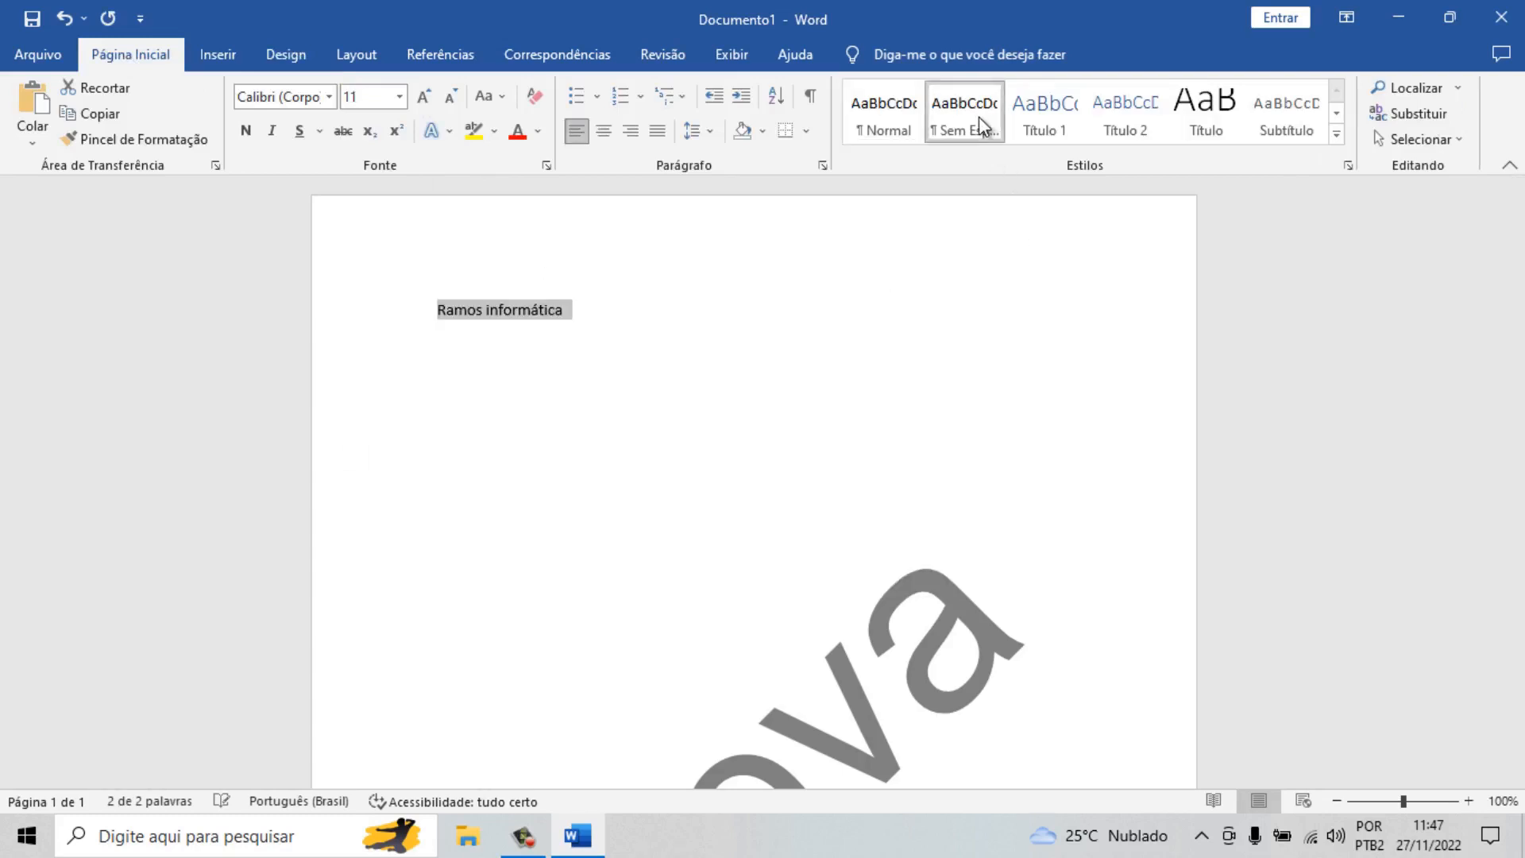
{"action": "left_click", "coordinate": [487, 310]}
{"action": "key", "text": "Return"}
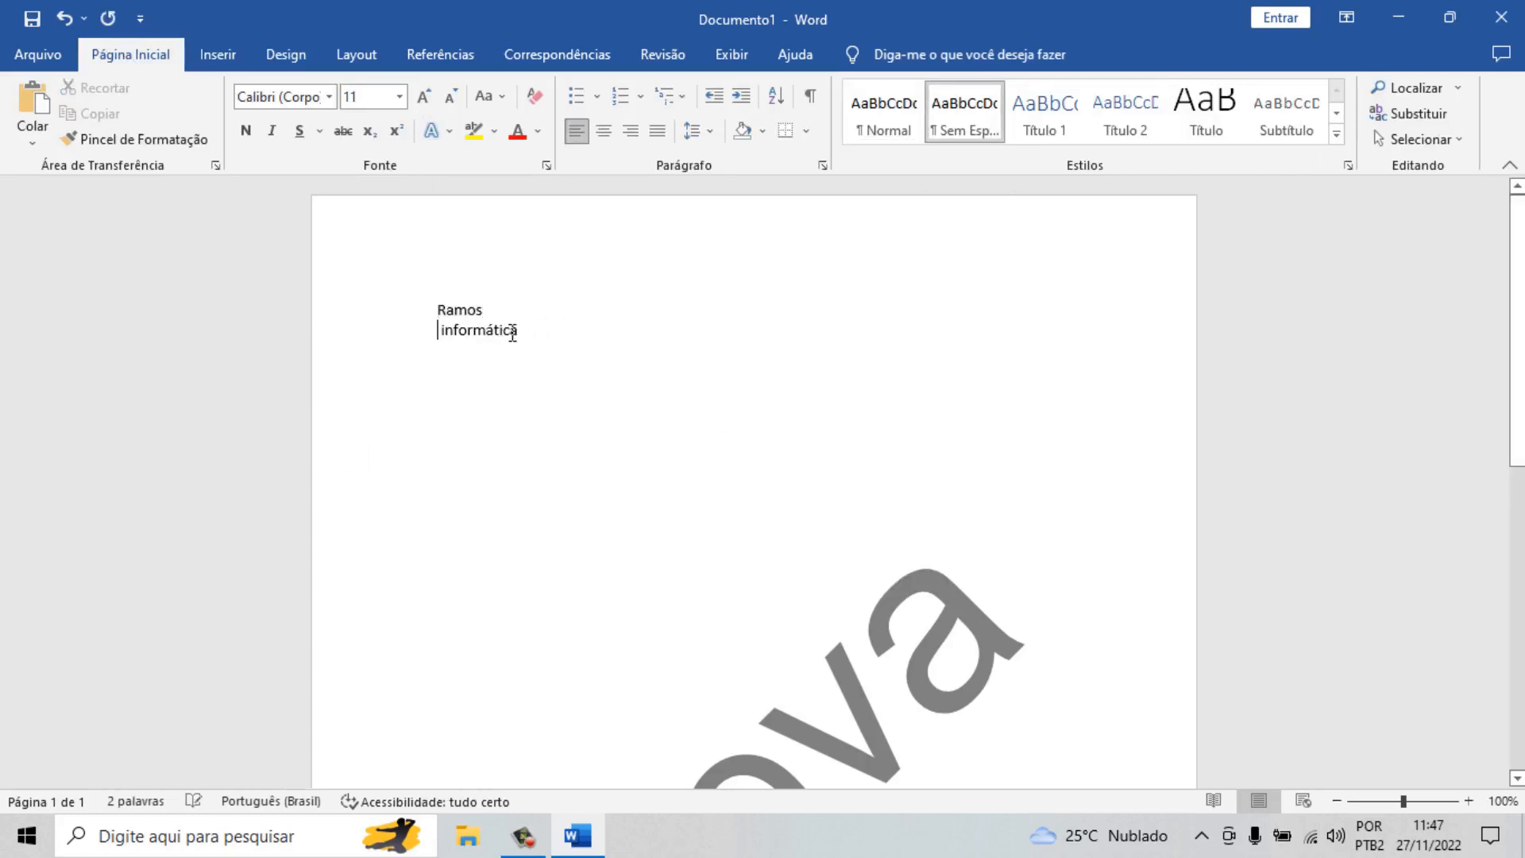
Step: Center the two heading lines and set their font size to 26
{"action": "left_click_drag", "start_coordinate": [443, 319], "coordinate": [379, 290]}
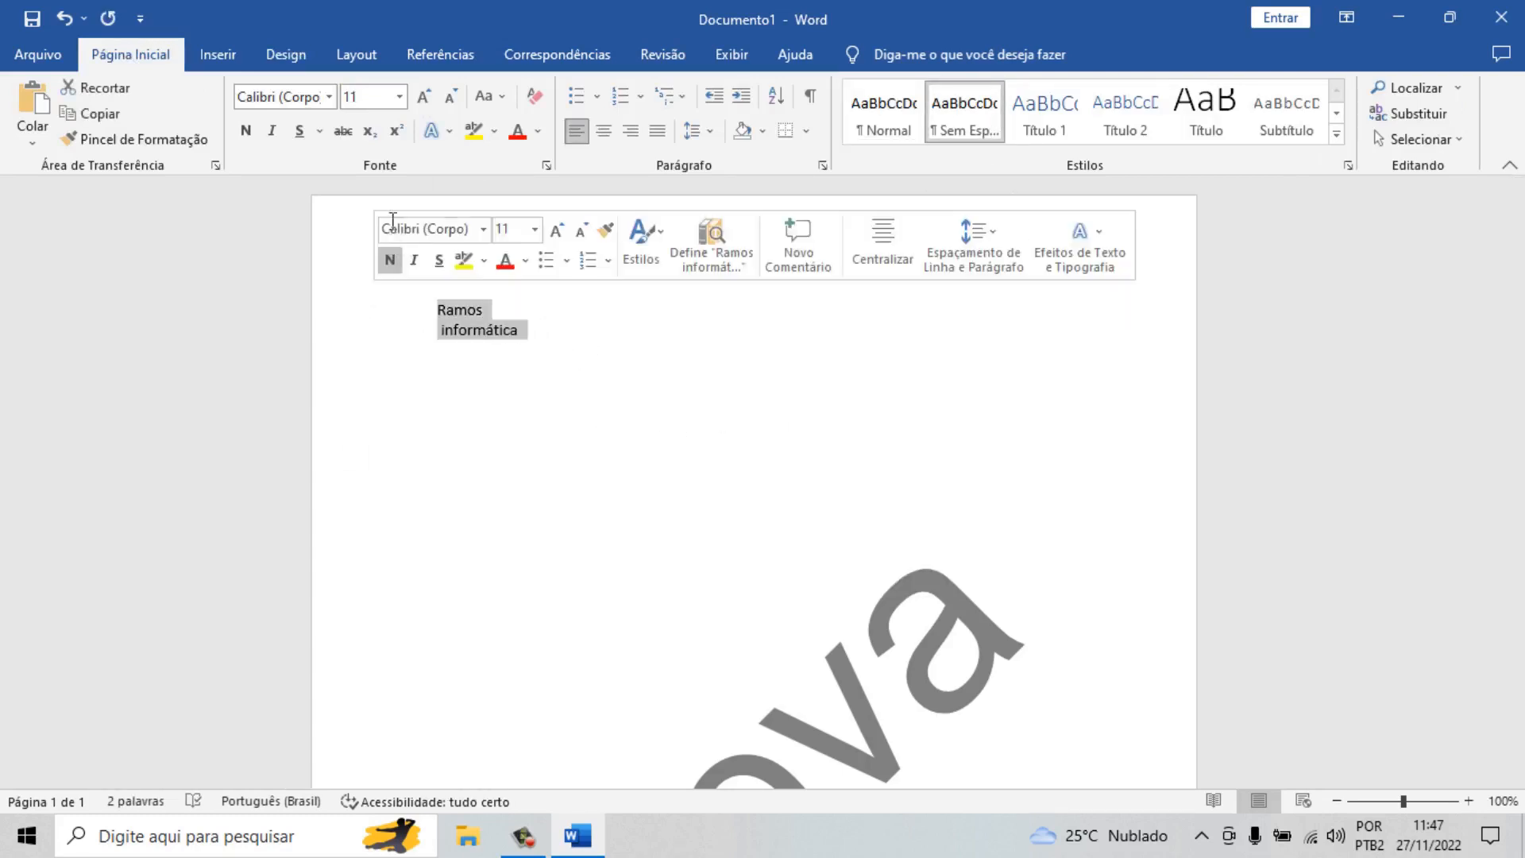
{"action": "left_click", "coordinate": [602, 132]}
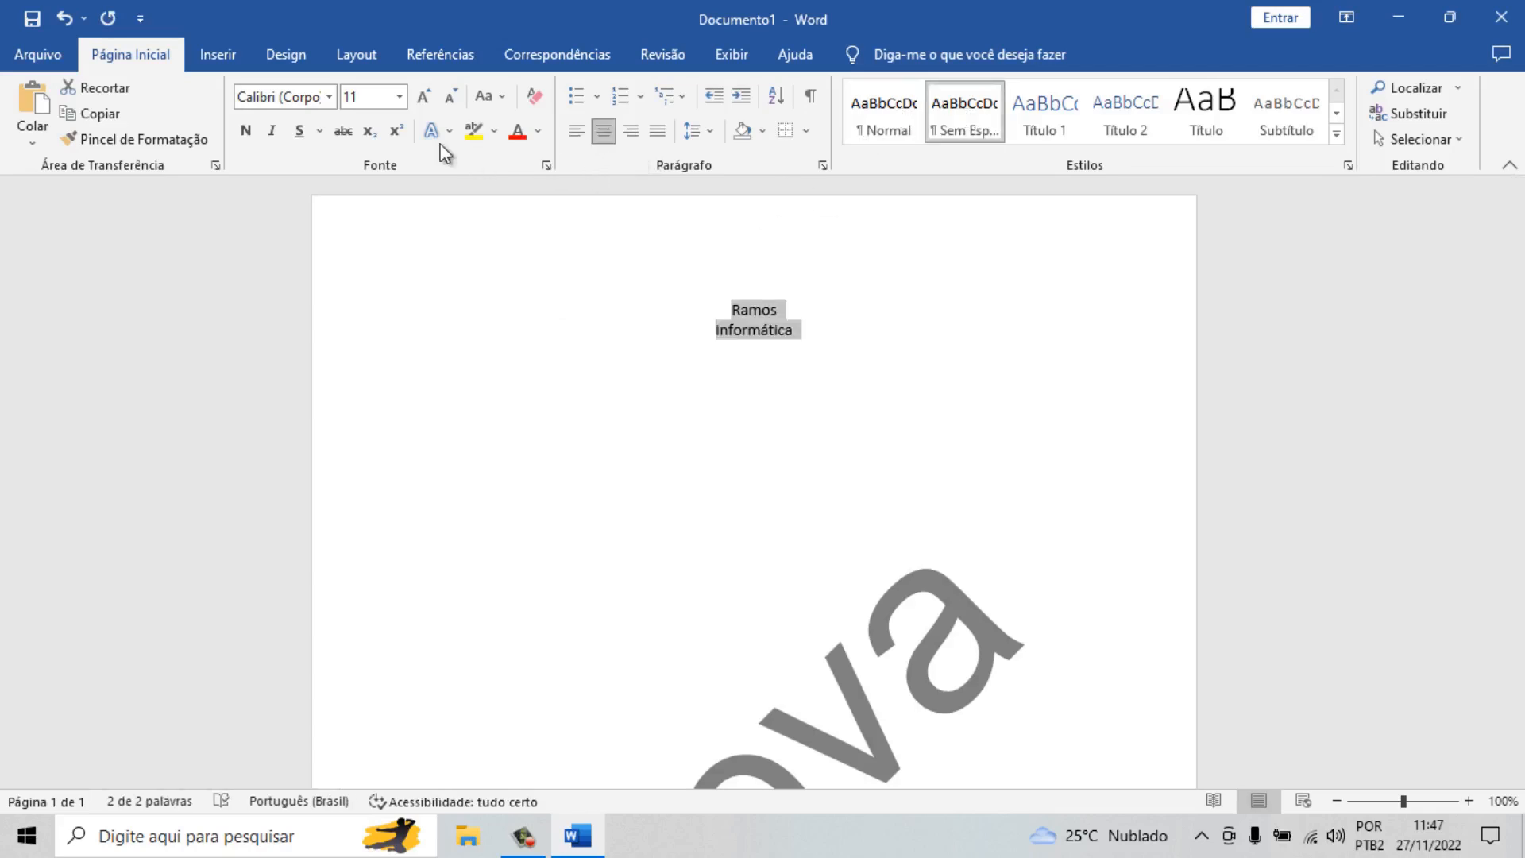
{"action": "left_click", "coordinate": [399, 97]}
{"action": "left_click", "coordinate": [359, 353]}
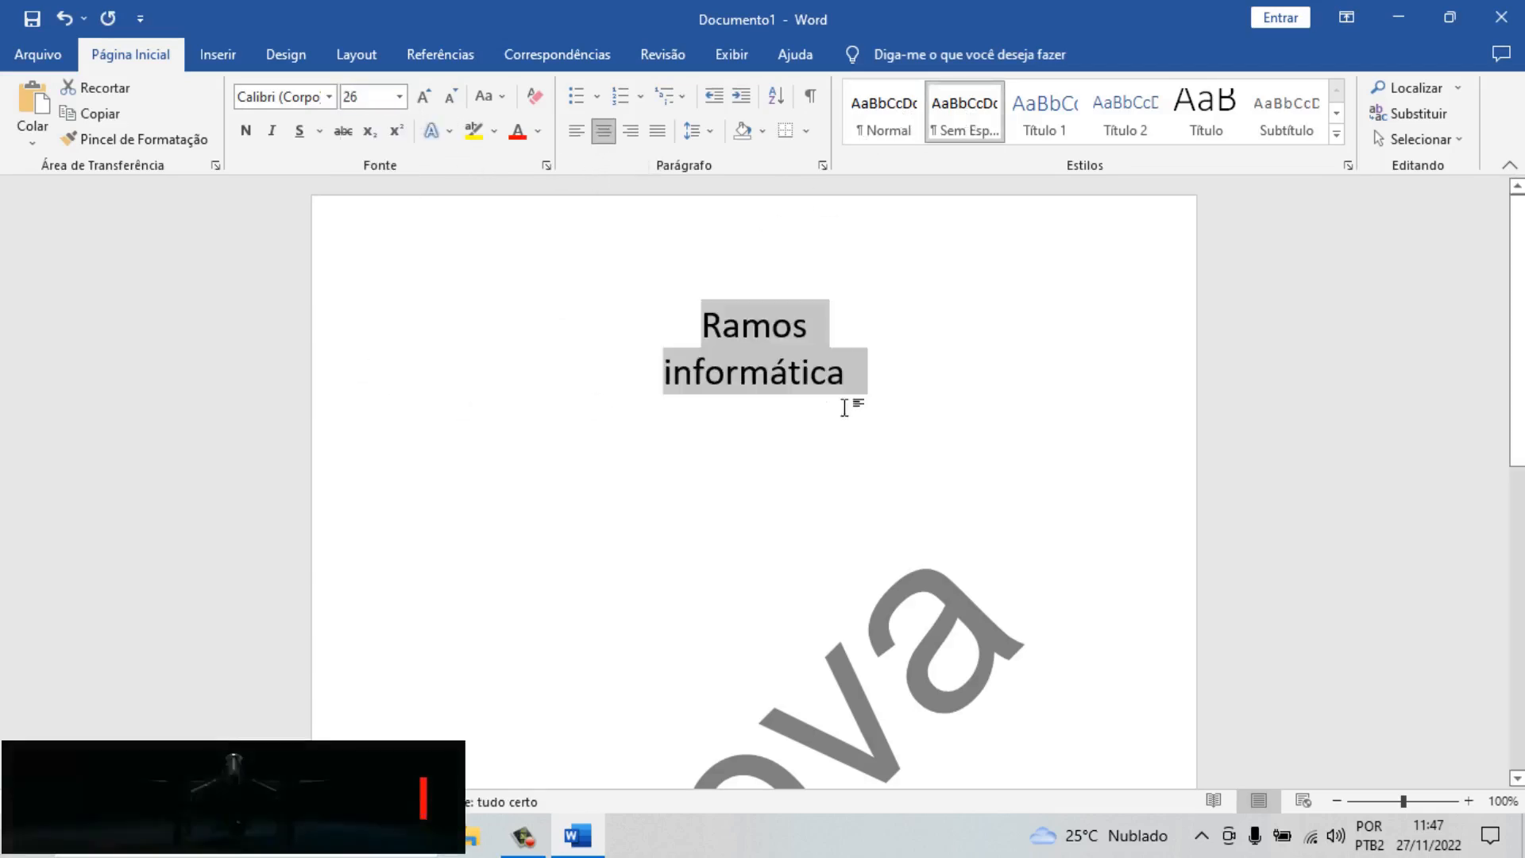
Step: Add a left-aligned line reading "Vamos lá galera," below the centered heading, leaving a blank line between them
{"action": "left_click", "coordinate": [898, 374]}
{"action": "key", "text": "Return"}
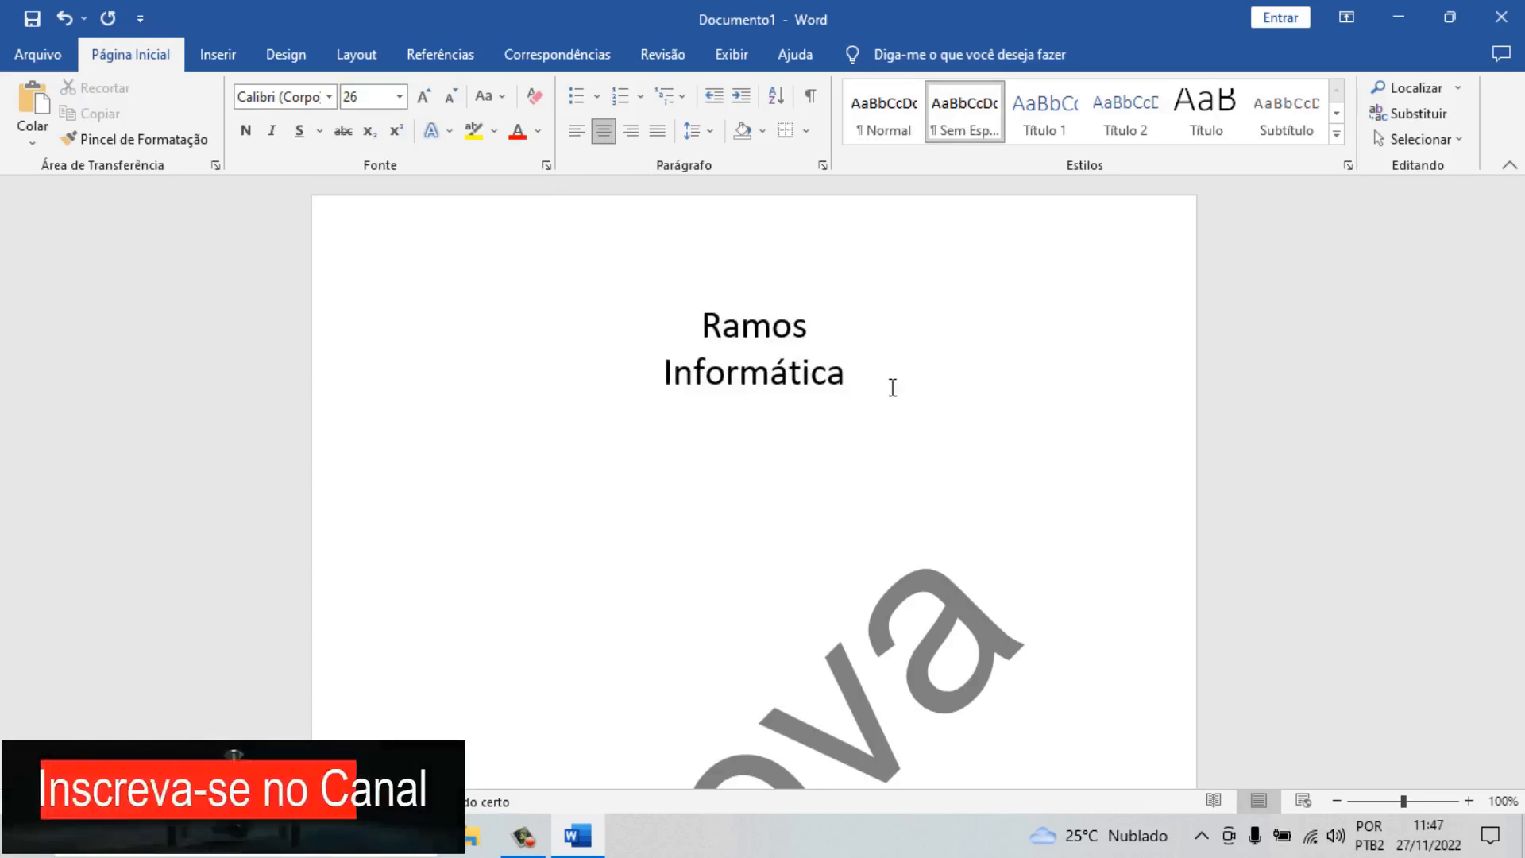
{"action": "left_click", "coordinate": [574, 131]}
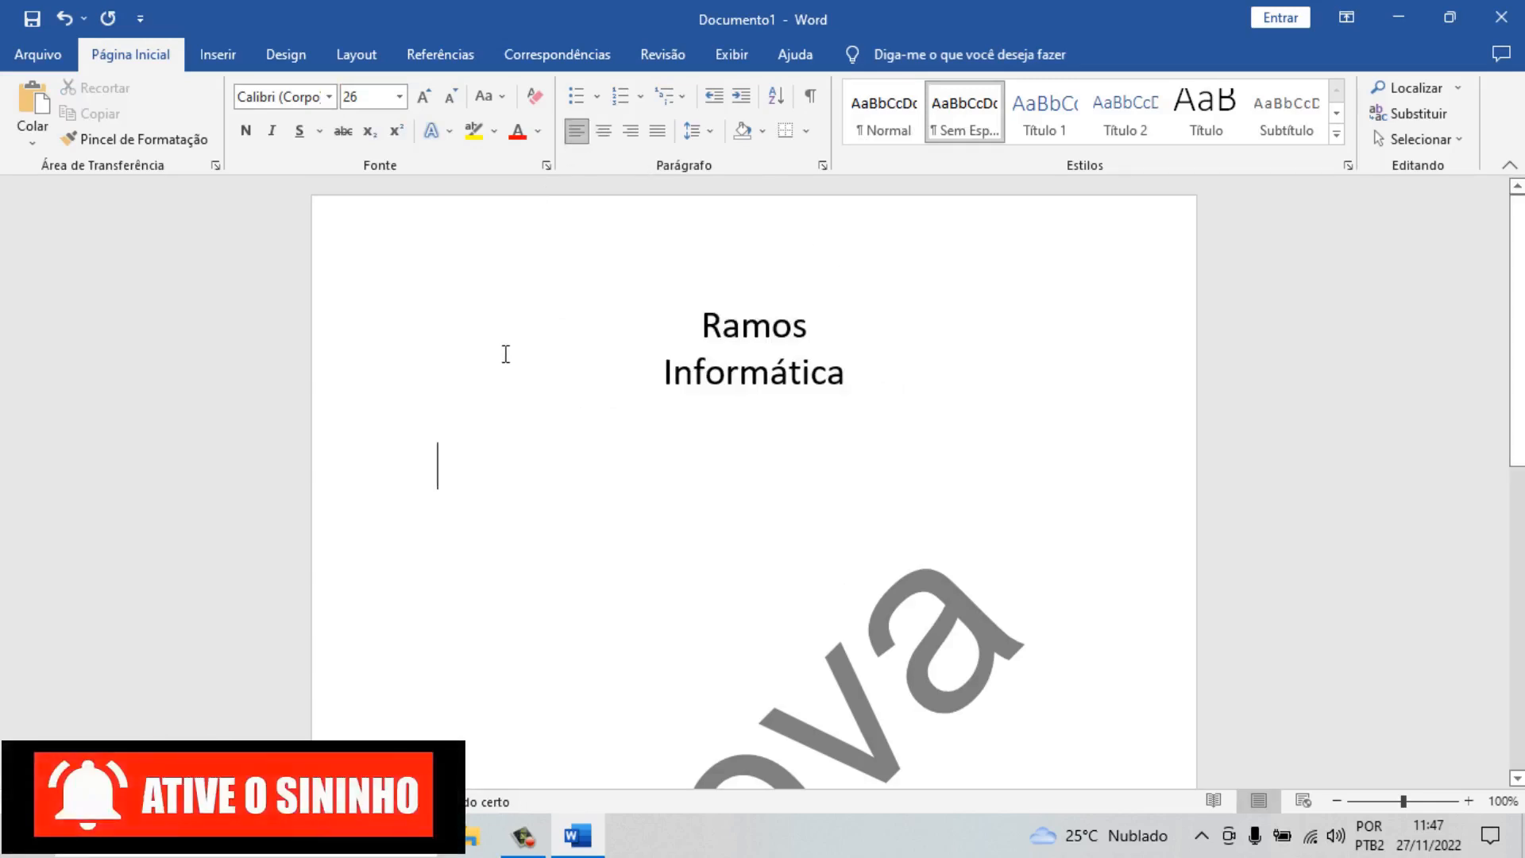
{"action": "type", "text": "Vamo"}
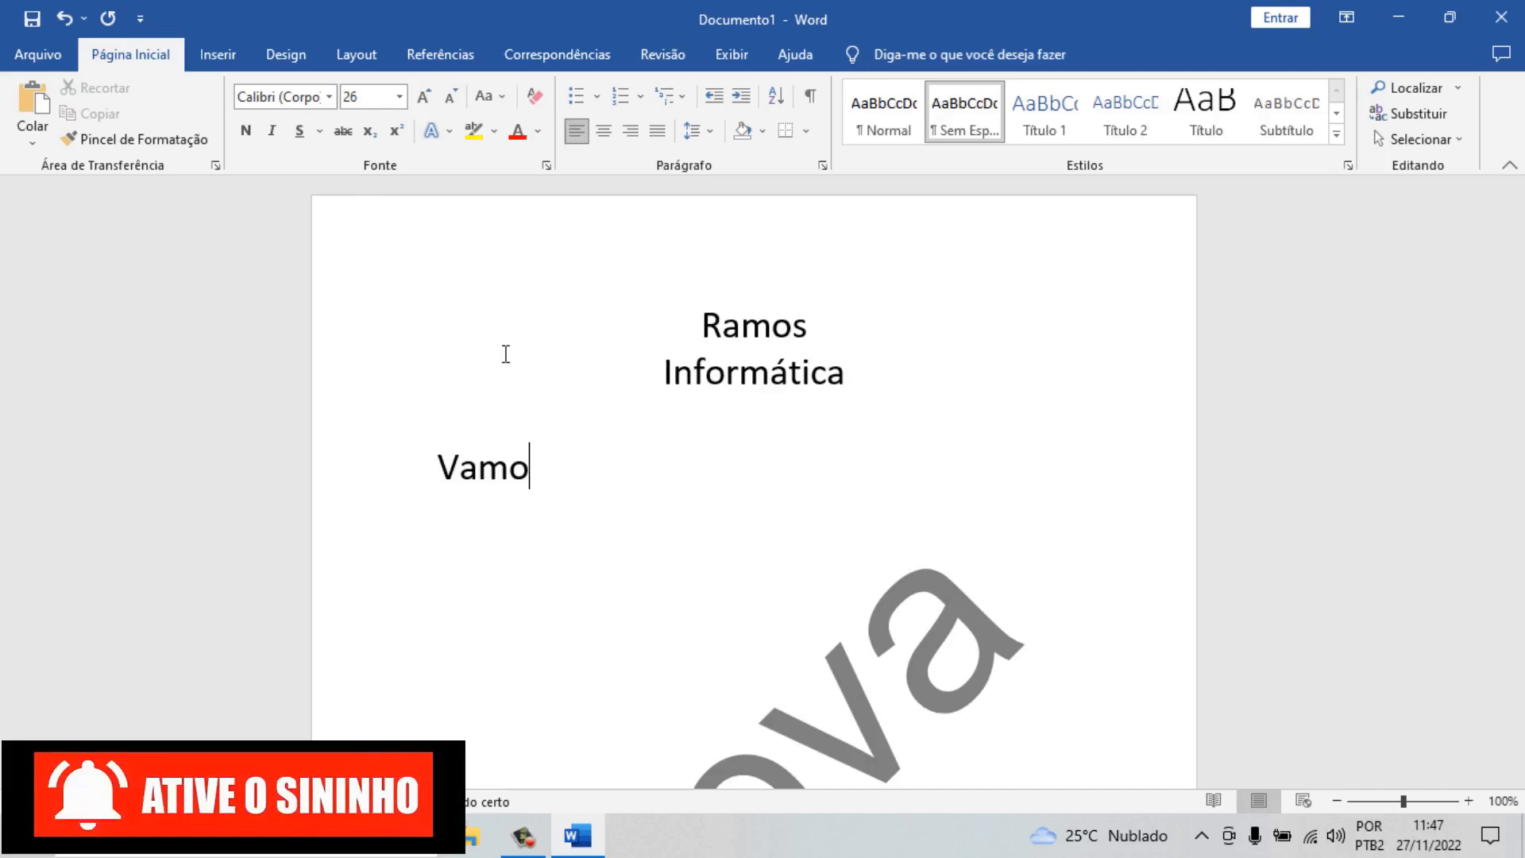
{"action": "type", "text": "s lá ga"}
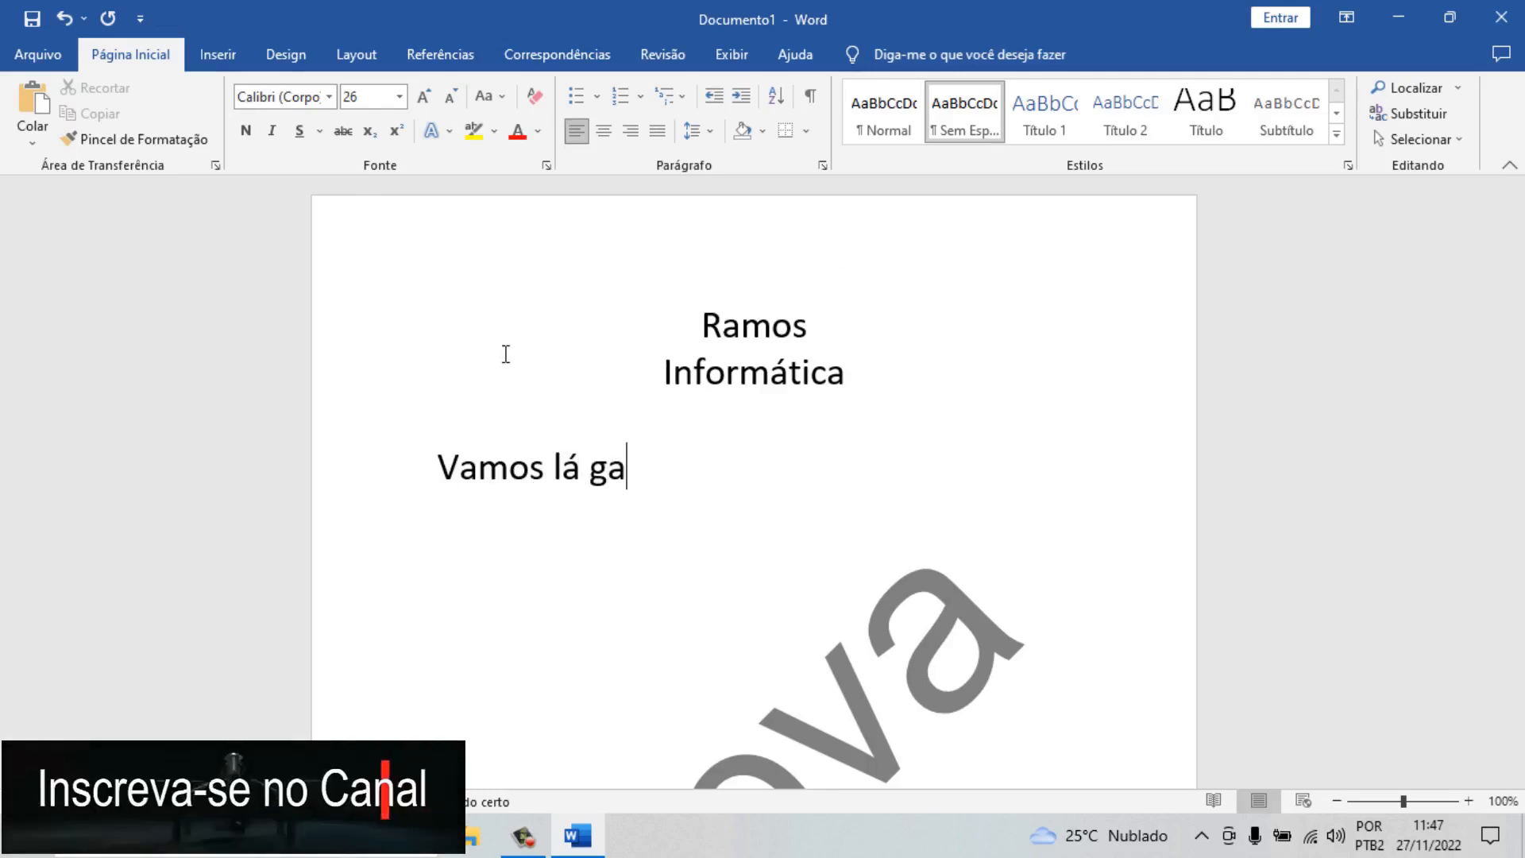
{"action": "type", "text": "lera,"}
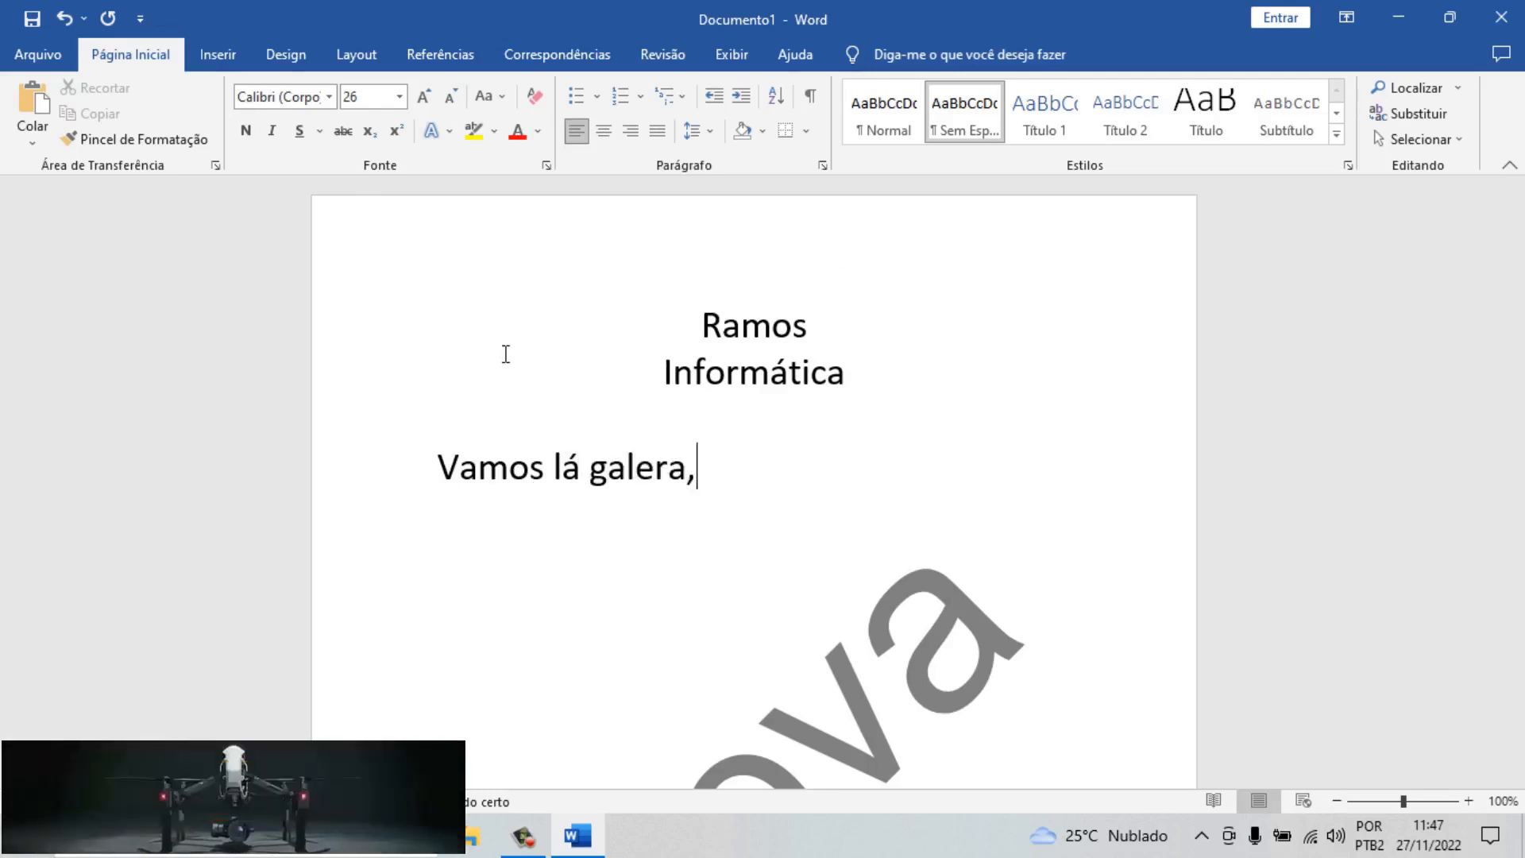
{"action": "scroll", "coordinate": [564, 316], "scroll_direction": "down", "scroll_amount": 2}
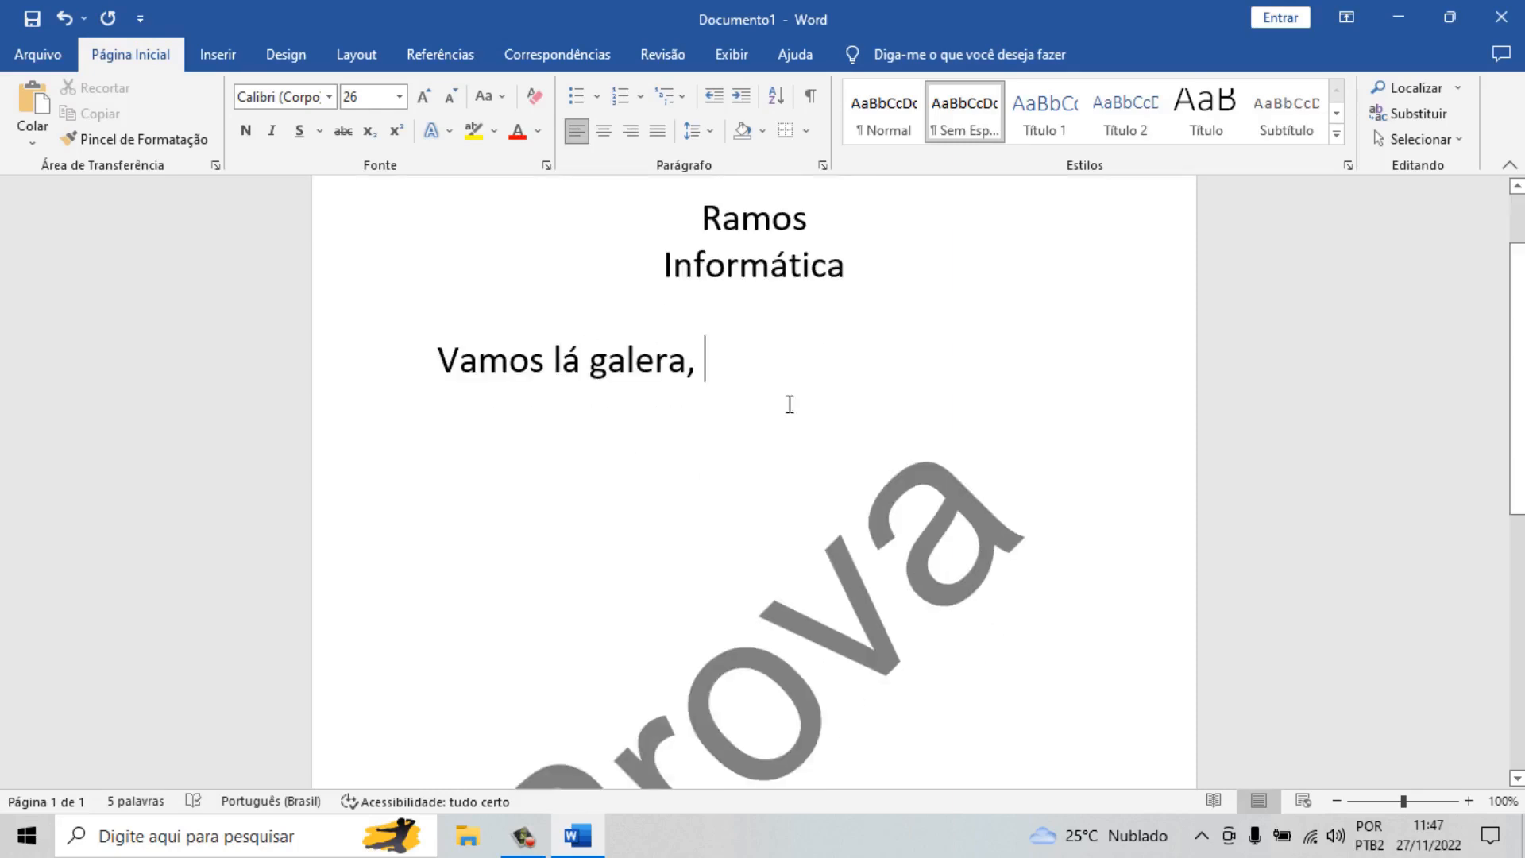
{"action": "scroll", "coordinate": [834, 391], "scroll_direction": "down", "scroll_amount": 3}
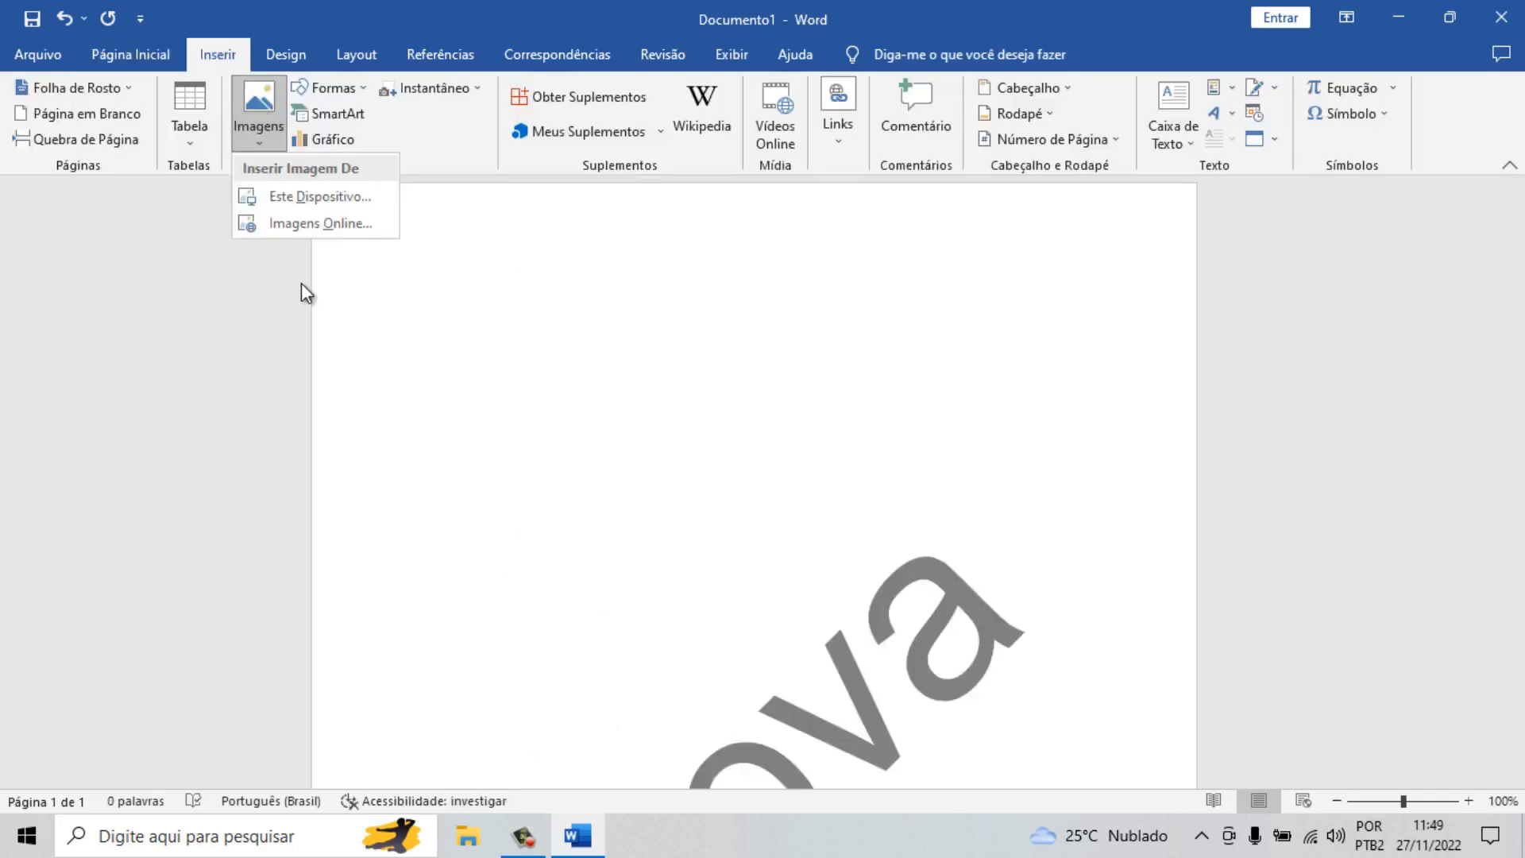
Step: Insert the picture of the pointing man in a yellow shirt from the IMAGEM RAMOS folder on drive D:
{"action": "left_click", "coordinate": [320, 198]}
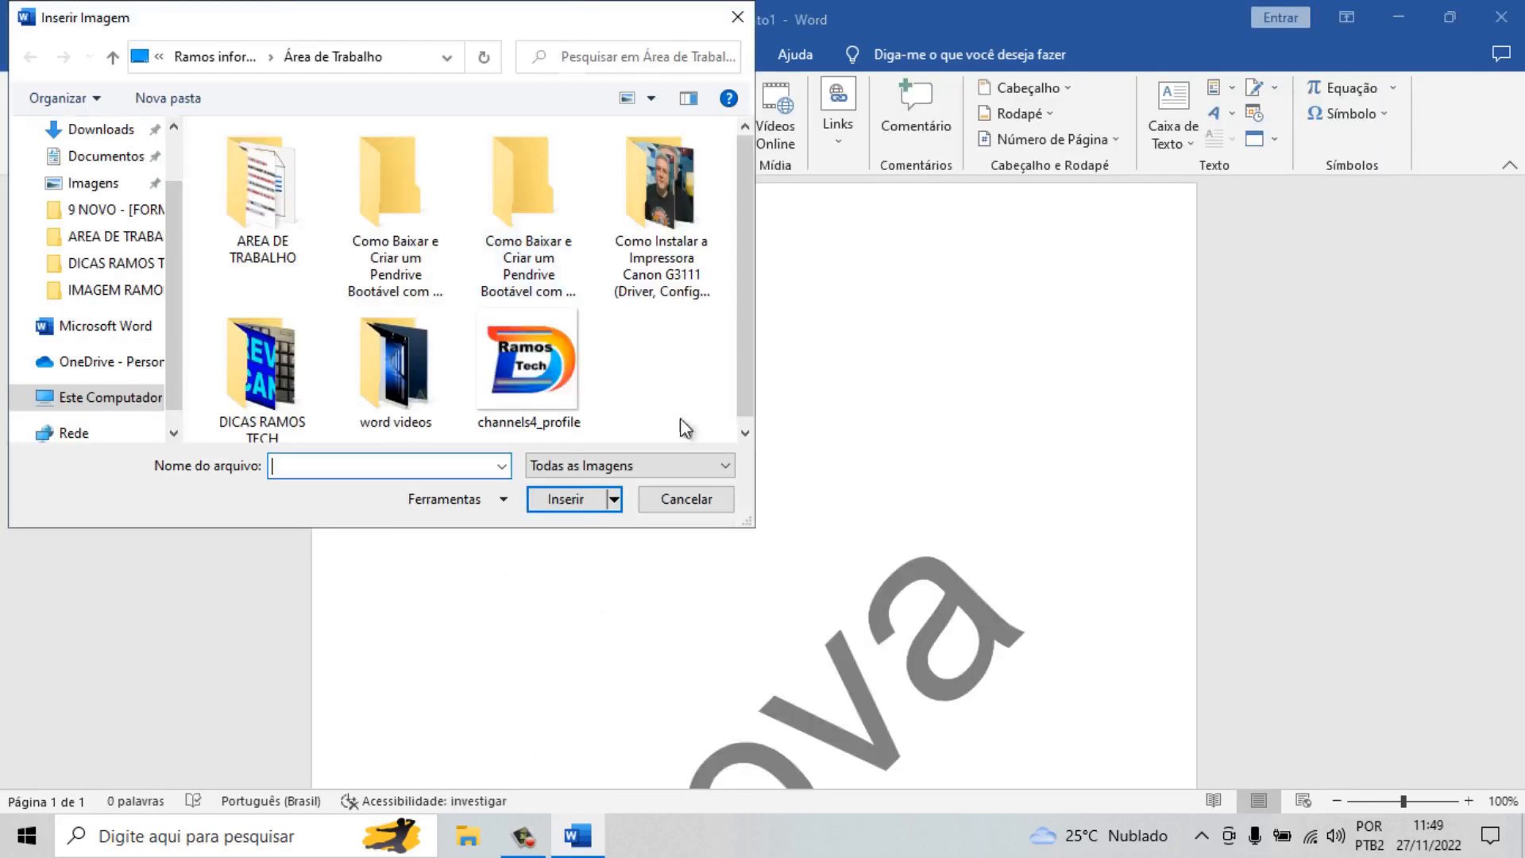
{"action": "left_click", "coordinate": [128, 397]}
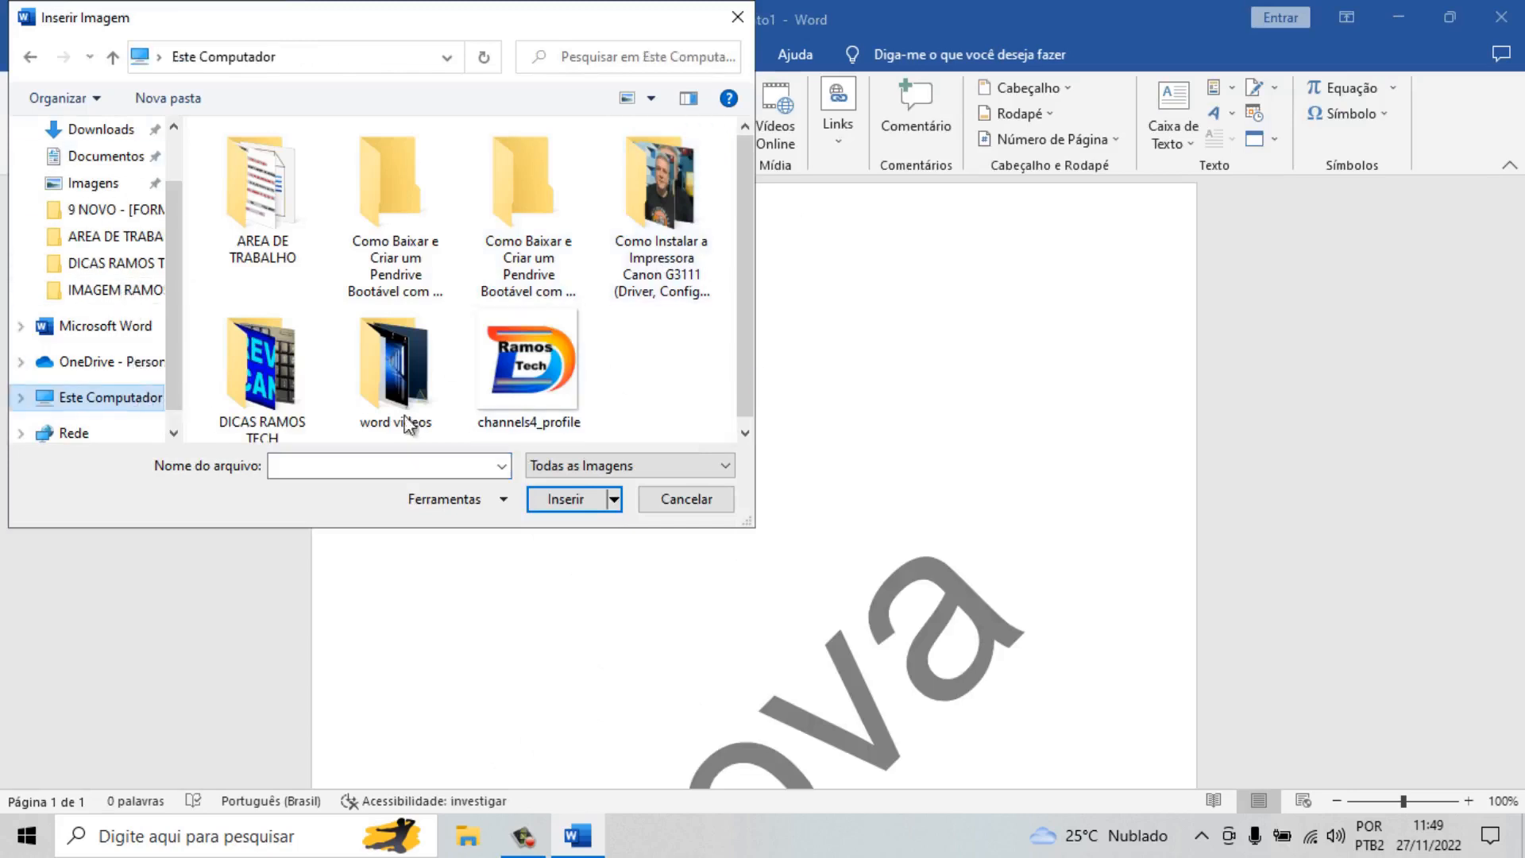
{"action": "scroll", "coordinate": [408, 421], "scroll_direction": "down", "scroll_amount": 5}
{"action": "scroll", "coordinate": [742, 280], "scroll_direction": "down", "scroll_amount": 2}
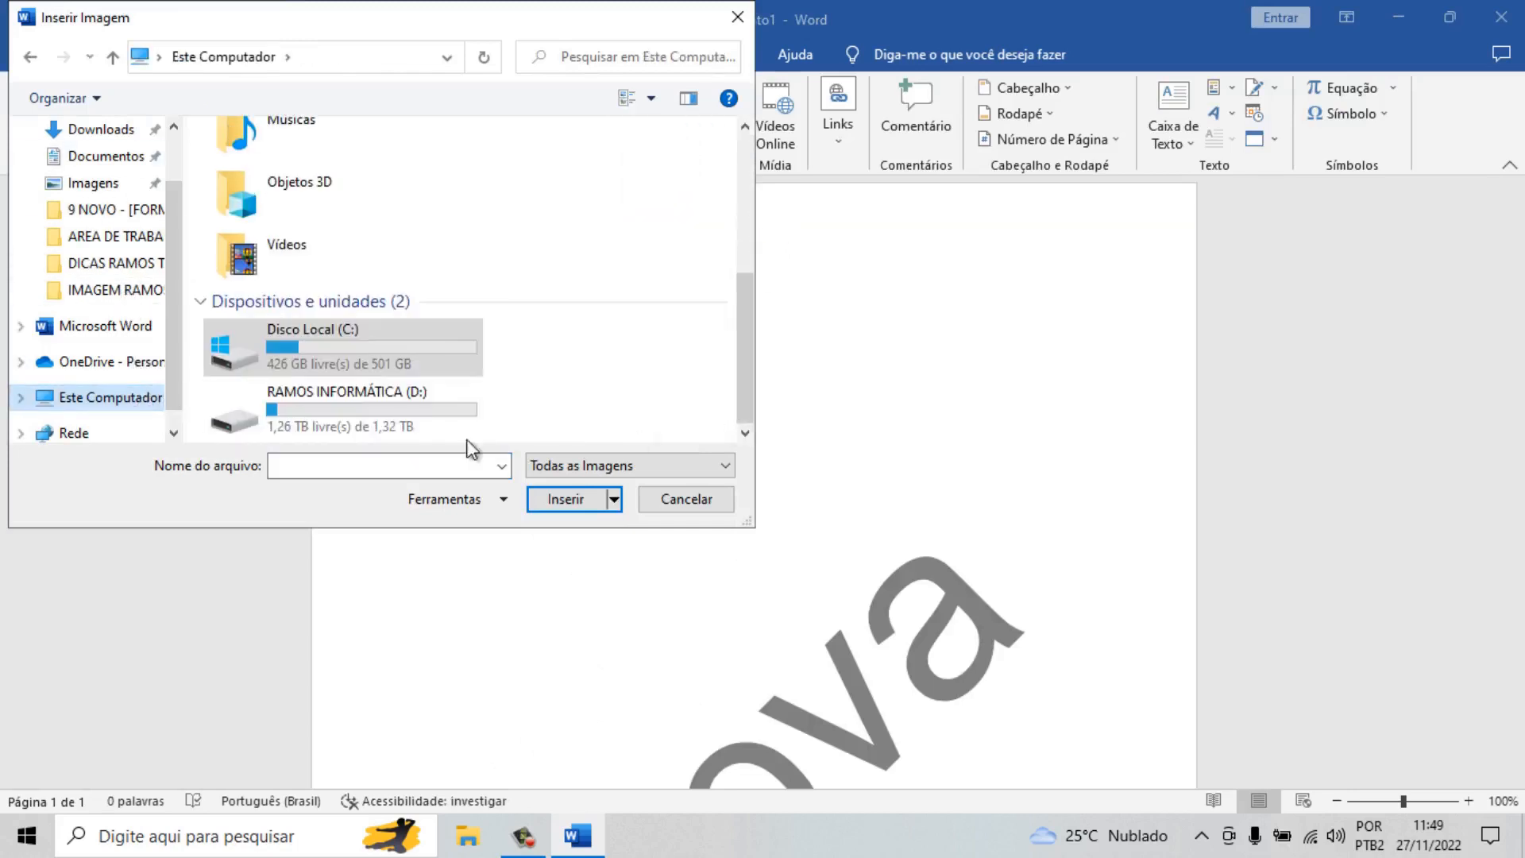
{"action": "double_click", "coordinate": [364, 412]}
{"action": "scroll", "coordinate": [432, 391], "scroll_direction": "down", "scroll_amount": 2}
{"action": "double_click", "coordinate": [314, 270]}
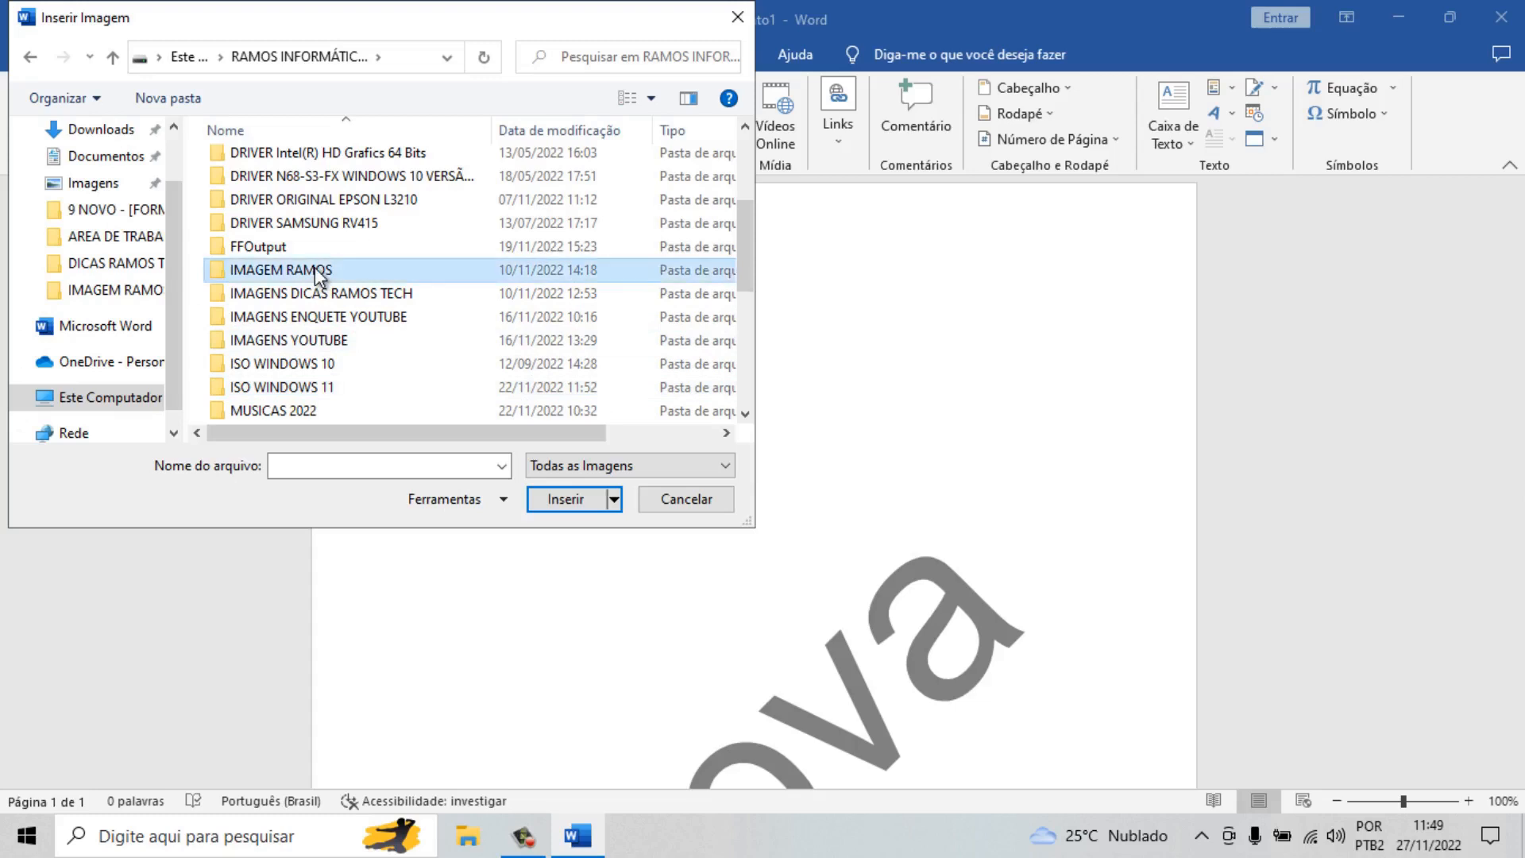
{"action": "double_click", "coordinate": [537, 345]}
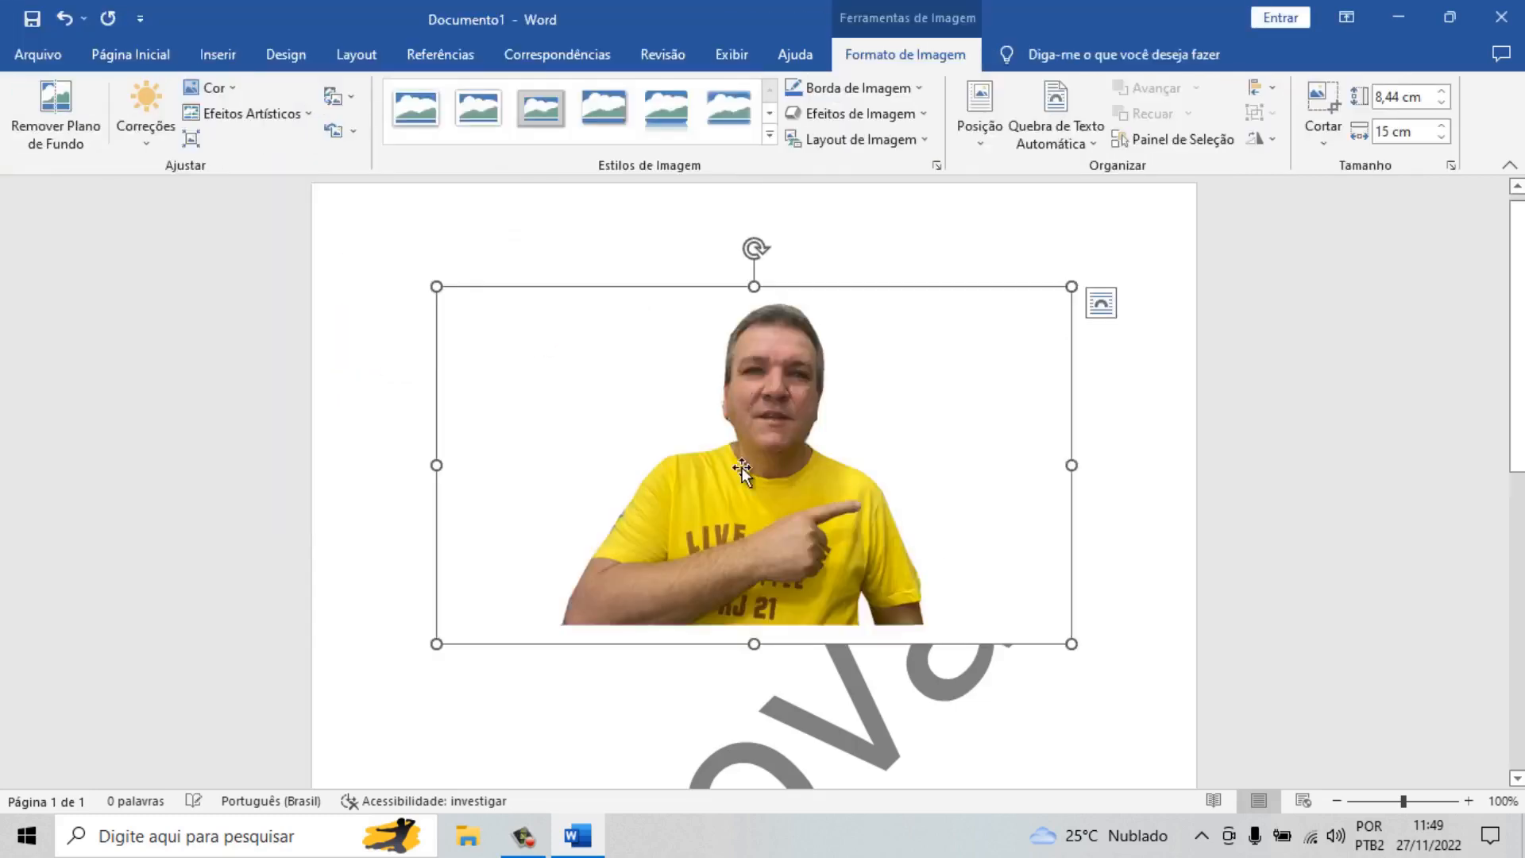
Step: Resize the inserted picture to about 3,84 cm high and 5,27 cm wide
{"action": "left_click_drag", "start_coordinate": [1071, 643], "coordinate": [726, 450]}
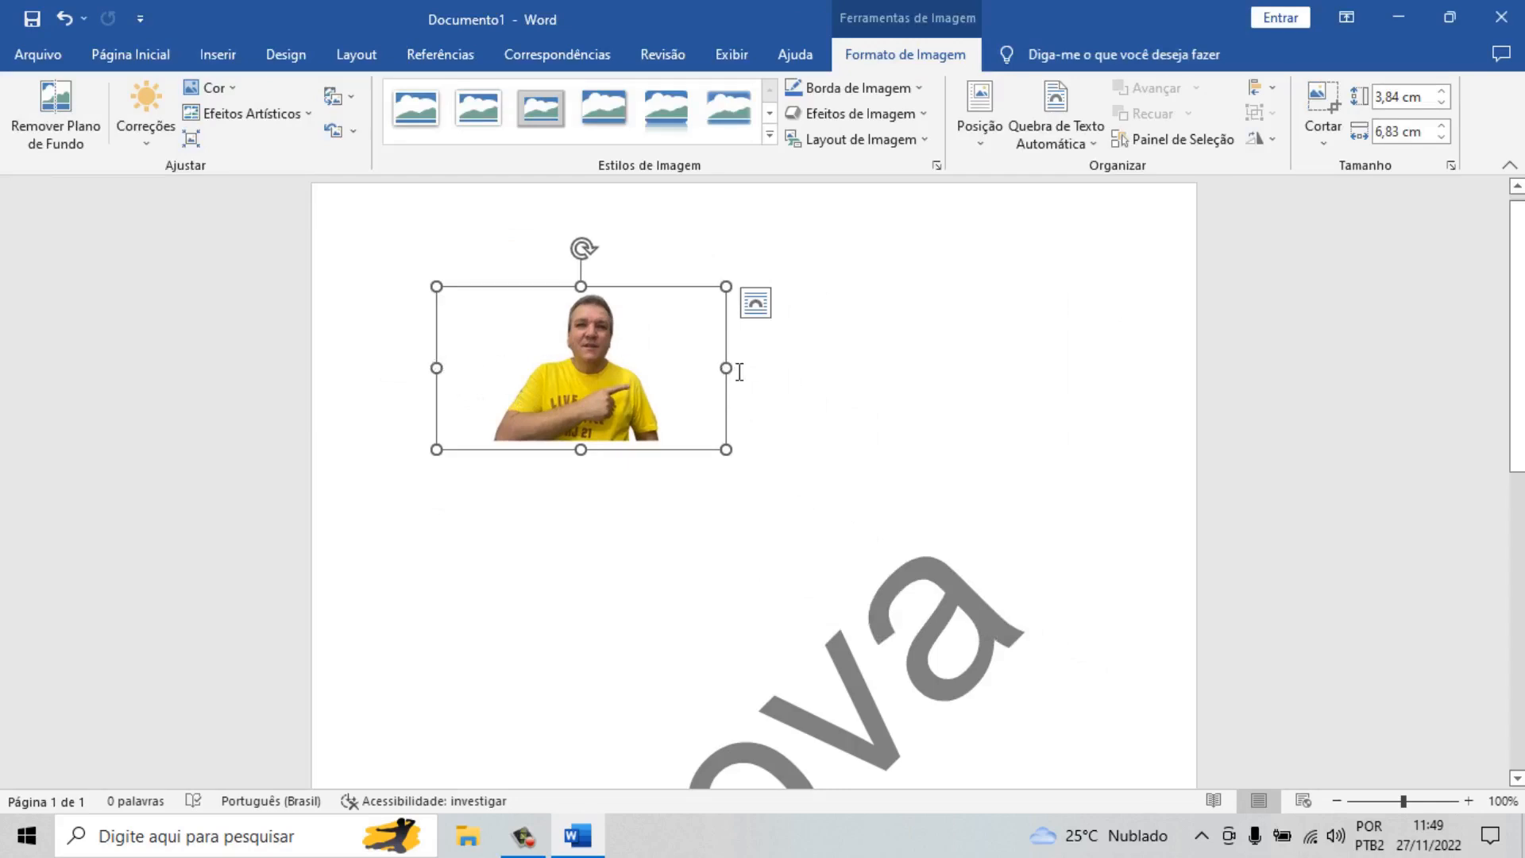
{"action": "left_click_drag", "start_coordinate": [726, 367], "coordinate": [231, 402]}
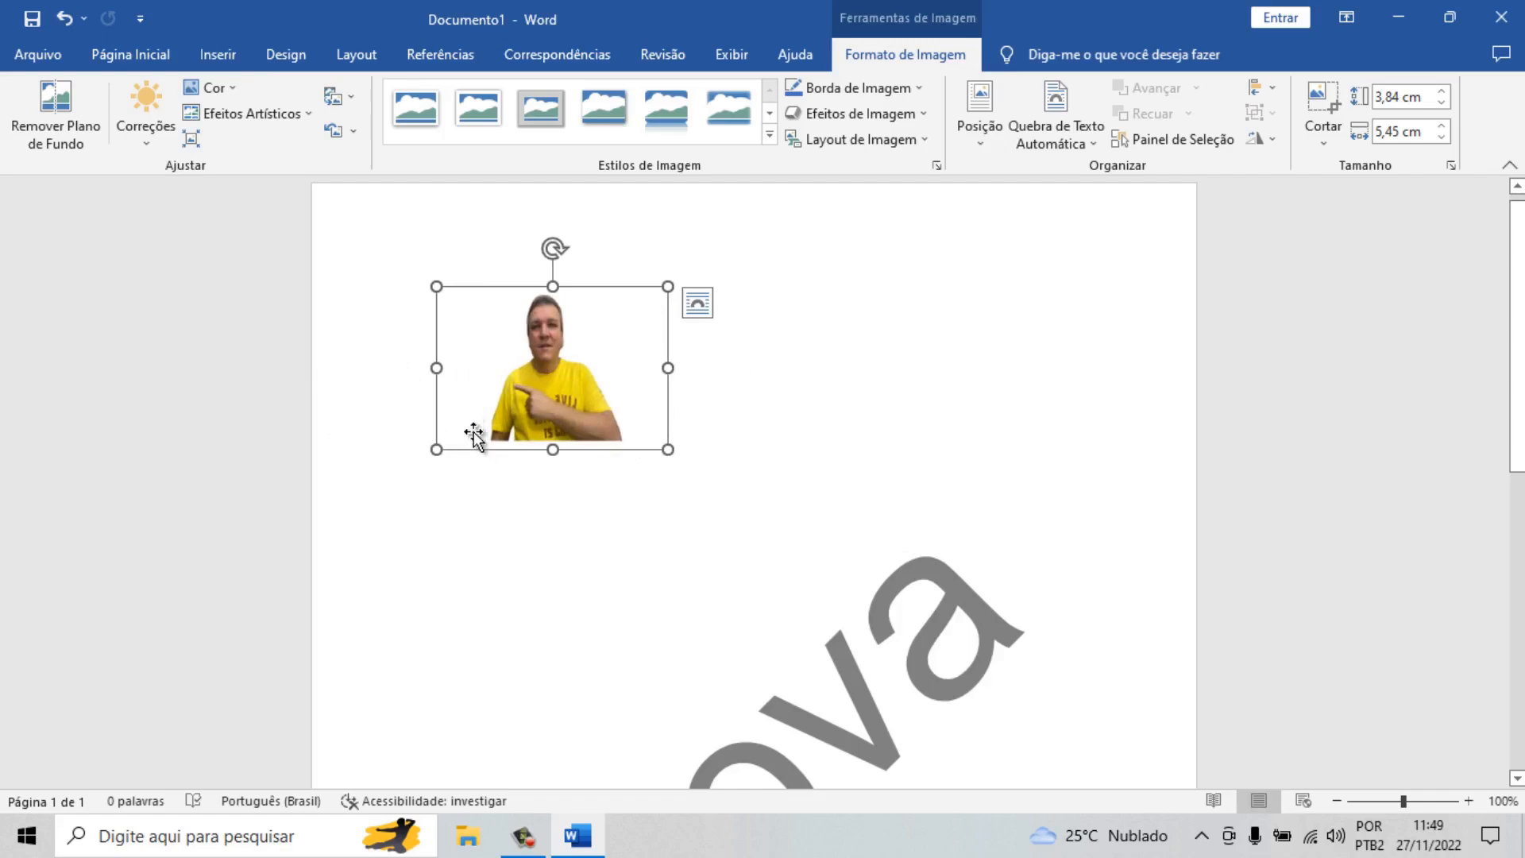
{"action": "left_click_drag", "start_coordinate": [447, 373], "coordinate": [815, 399]}
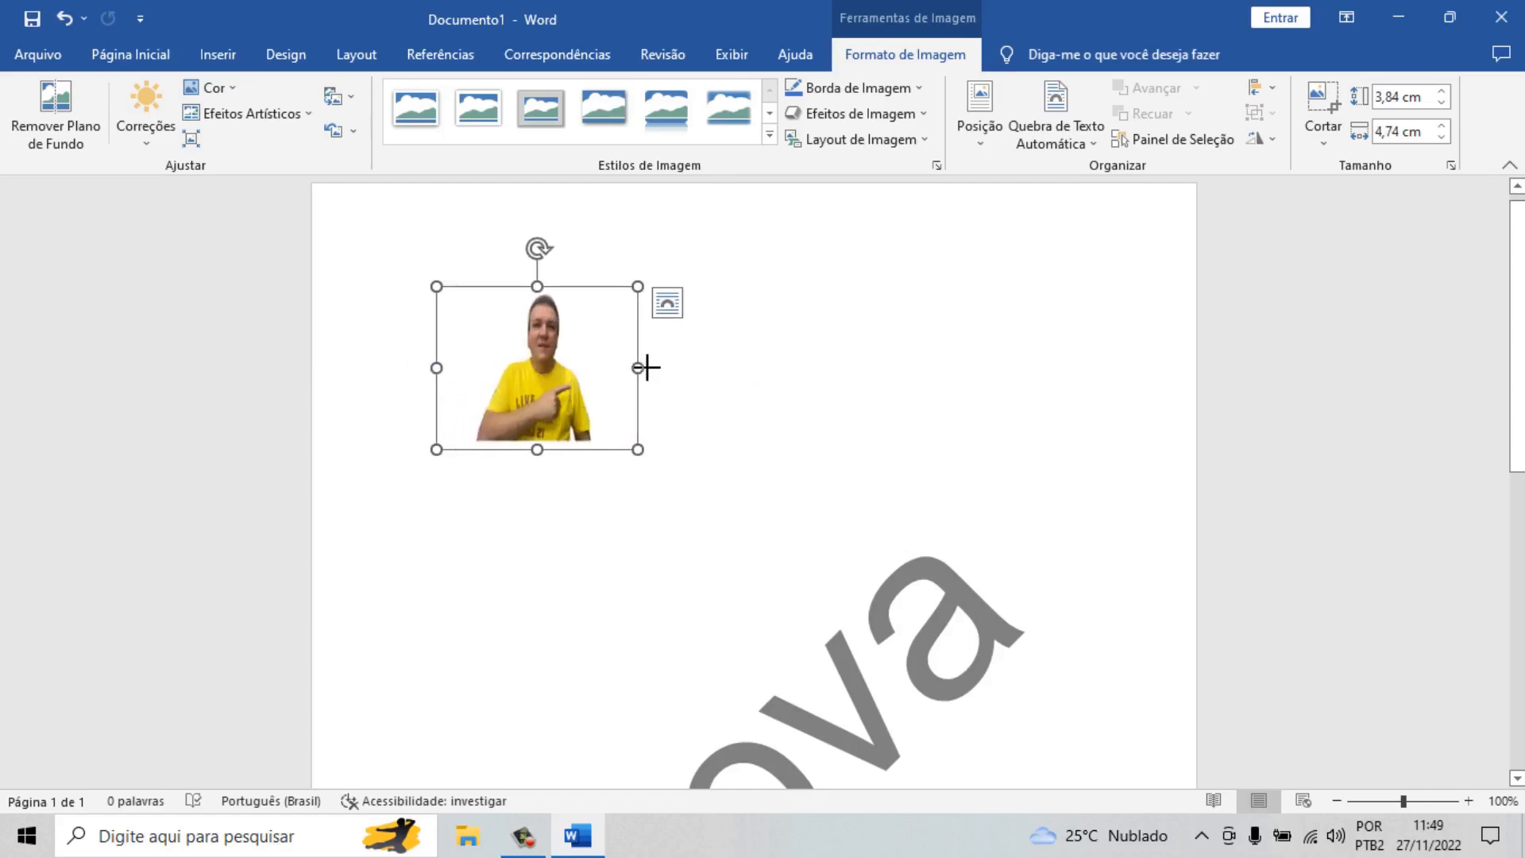
{"action": "left_click_drag", "start_coordinate": [647, 367], "coordinate": [660, 367]}
{"action": "left_click", "coordinate": [737, 385]}
{"action": "left_click", "coordinate": [581, 364]}
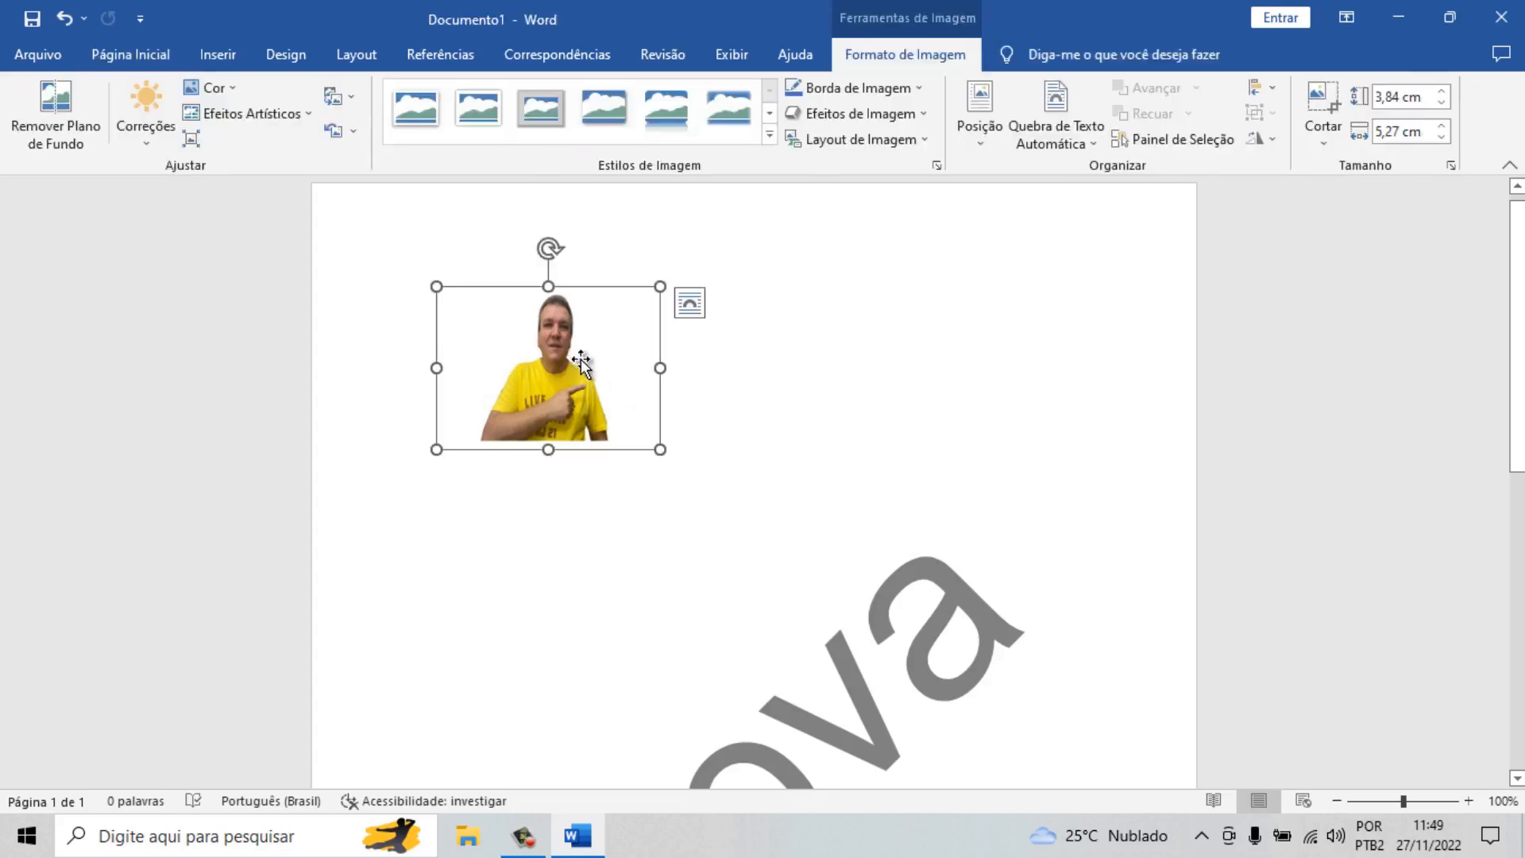
Step: Set the picture's text wrapping to Quadrado
{"action": "left_click", "coordinate": [136, 60]}
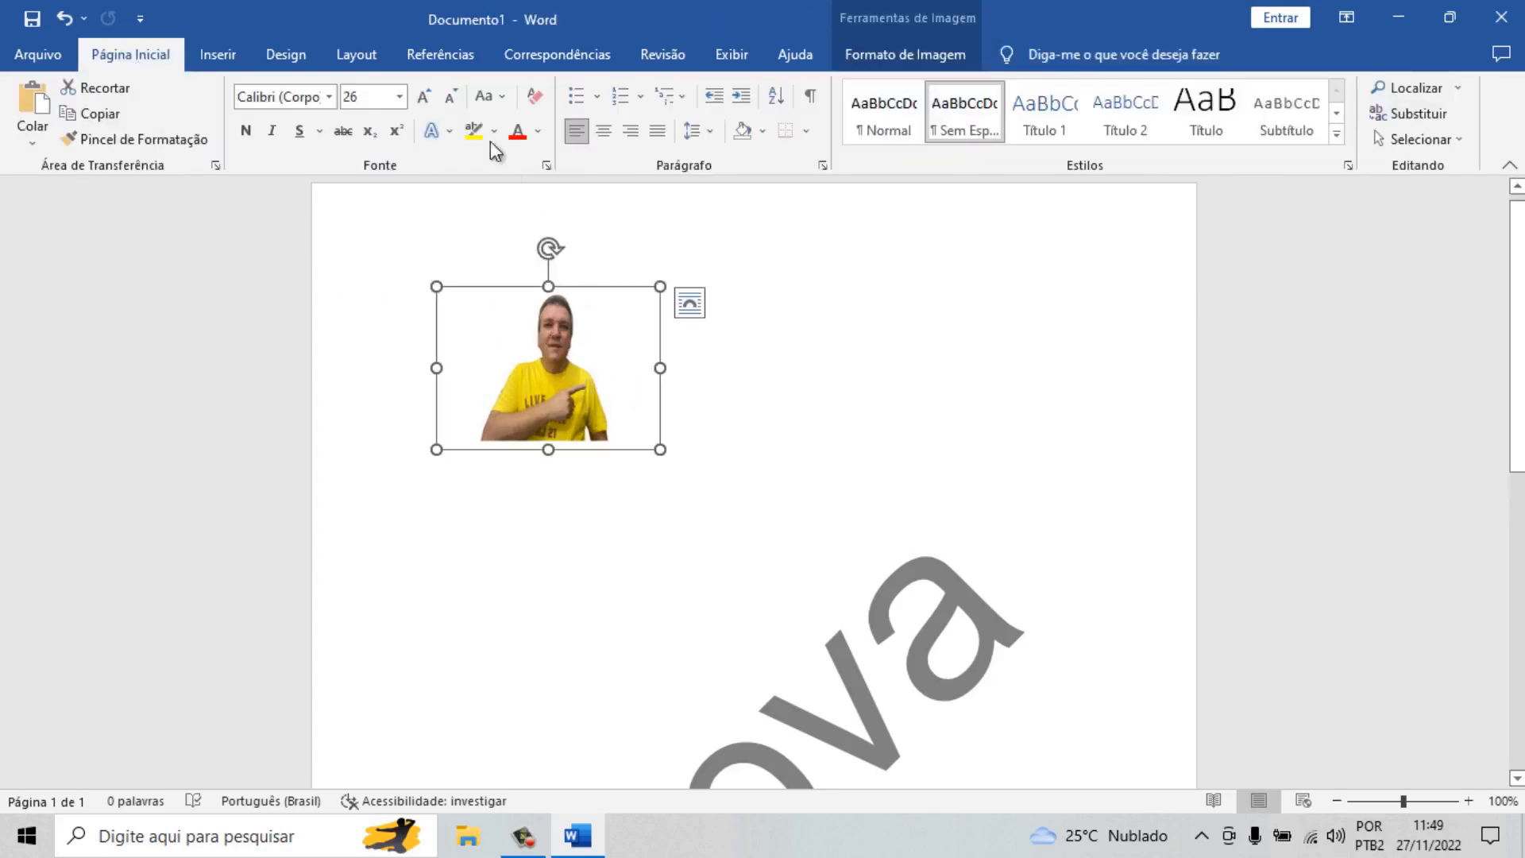
{"action": "left_click", "coordinate": [359, 55]}
{"action": "left_click_drag", "start_coordinate": [556, 319], "coordinate": [560, 361]}
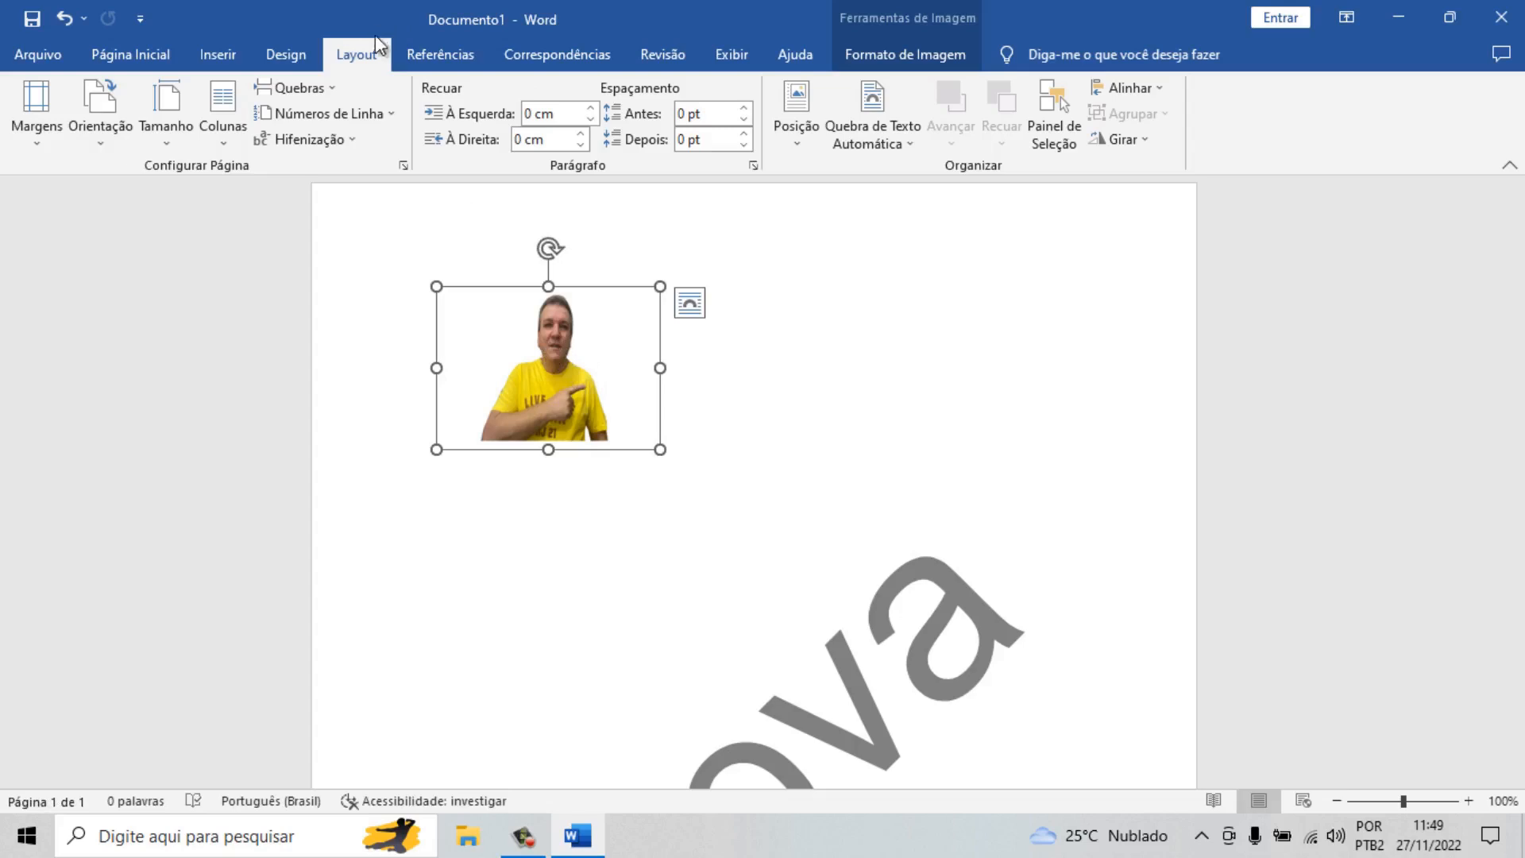
{"action": "left_click", "coordinate": [883, 115]}
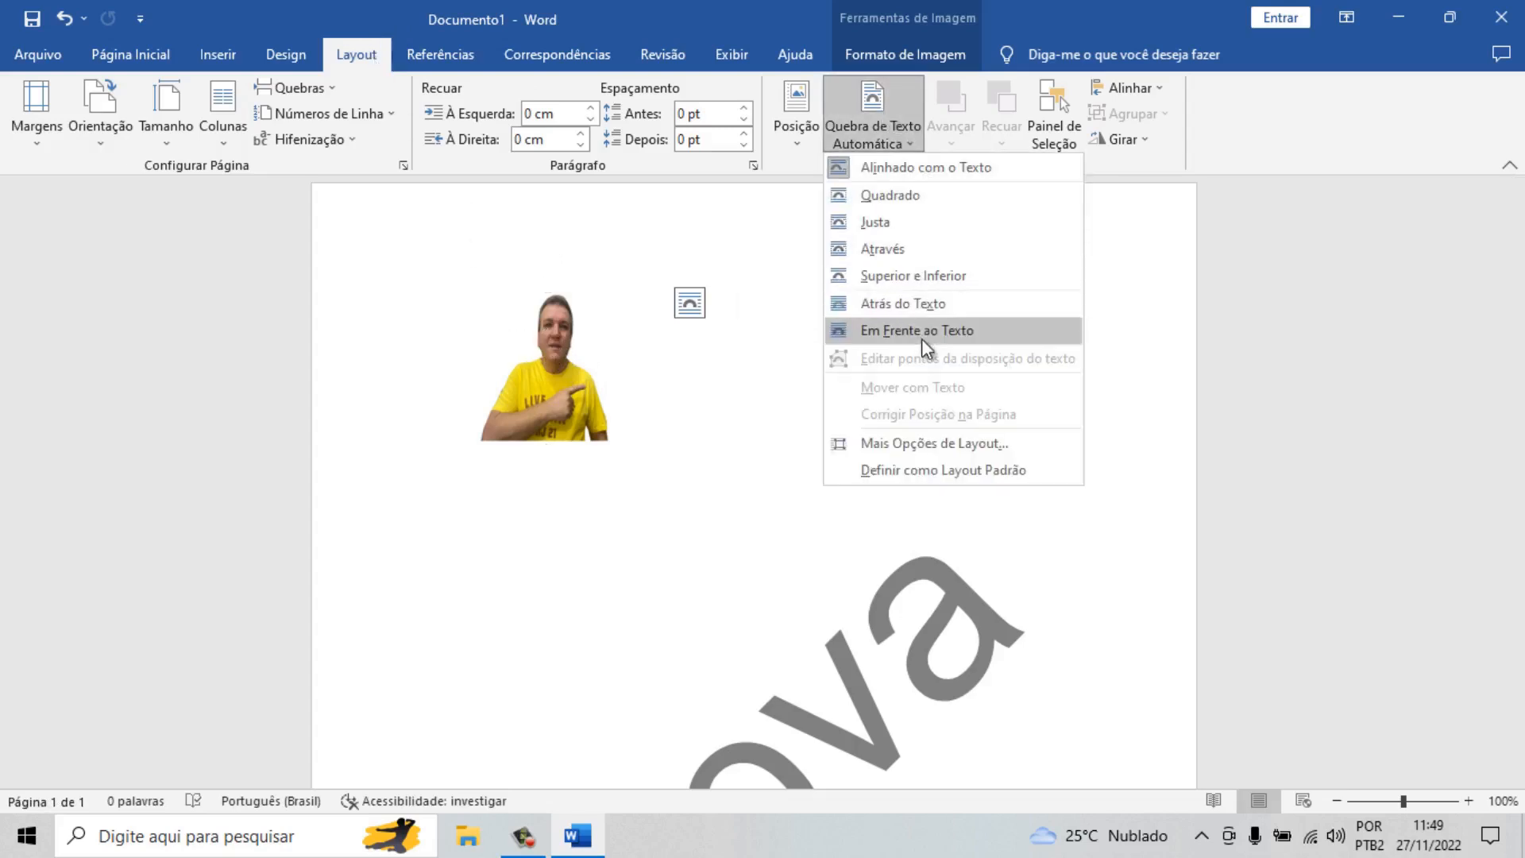
{"action": "left_click", "coordinate": [912, 194]}
Step: Shrink the picture further near the page's upper-right corner, and move it to the upper-left area of the page
{"action": "left_click_drag", "start_coordinate": [650, 367], "coordinate": [1088, 381]}
{"action": "left_click_drag", "start_coordinate": [940, 450], "coordinate": [1007, 401]}
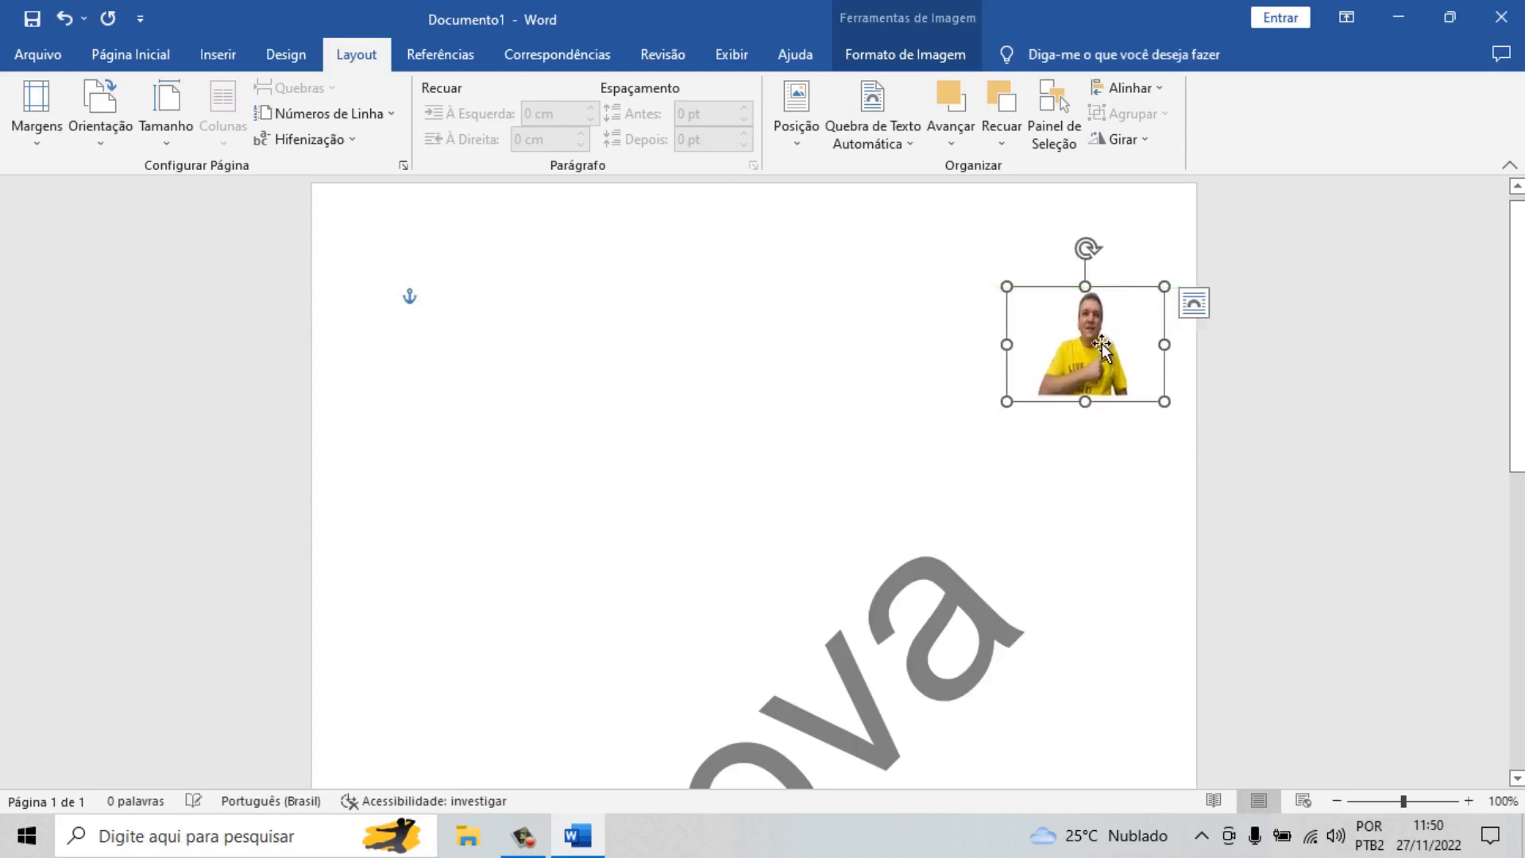
{"action": "left_click_drag", "start_coordinate": [1102, 350], "coordinate": [425, 370]}
{"action": "left_click", "coordinate": [570, 470]}
{"action": "left_click", "coordinate": [432, 374]}
Step: Move the picture down across the watermark to the lower part of the page, just below the watermark text
{"action": "left_click_drag", "start_coordinate": [439, 372], "coordinate": [791, 692]}
{"action": "scroll", "coordinate": [826, 683], "scroll_direction": "down", "scroll_amount": 5}
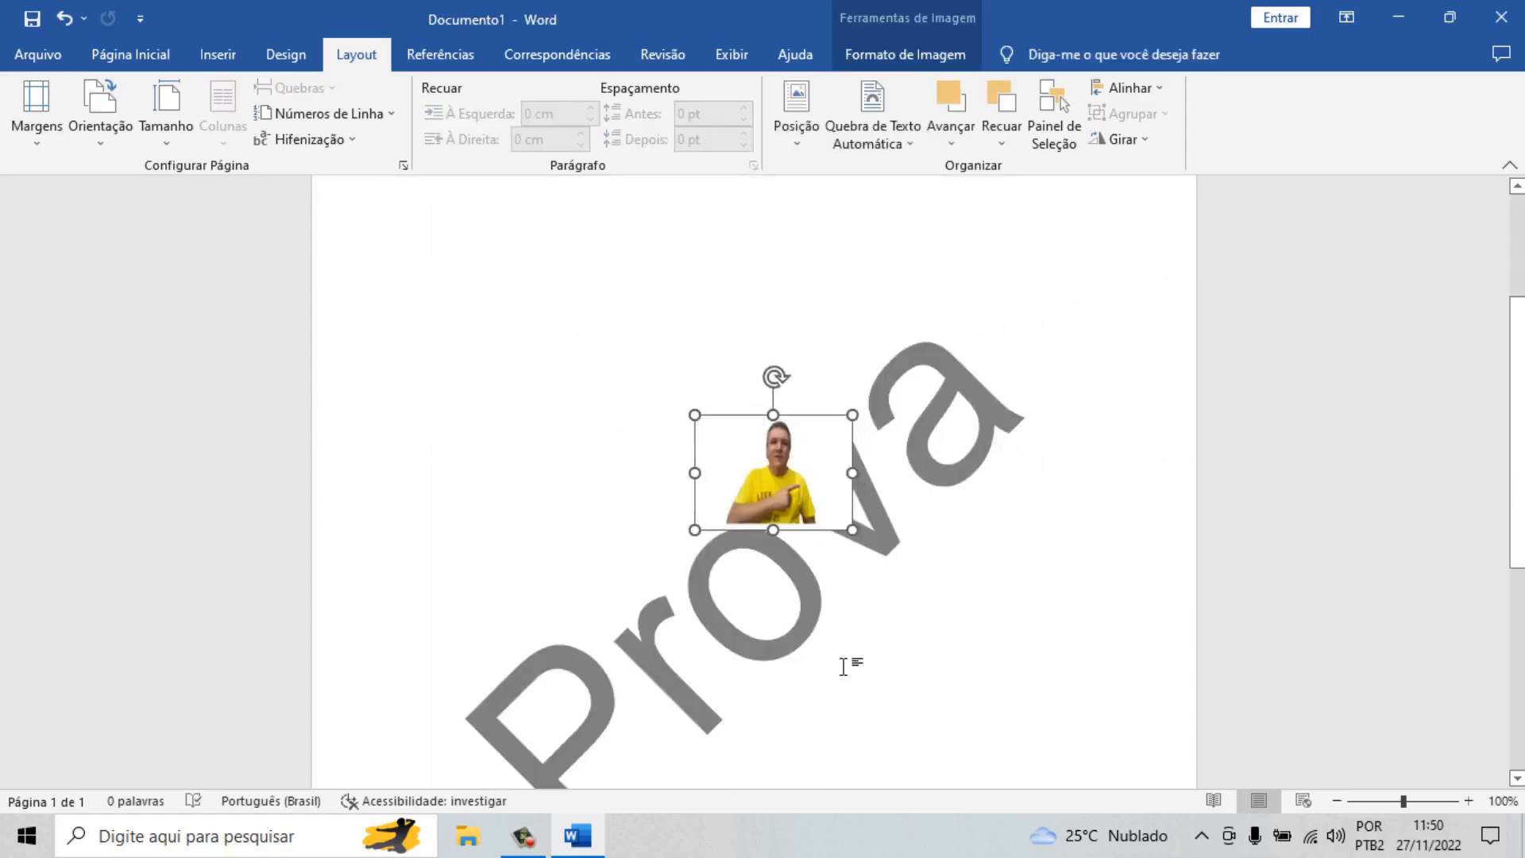
{"action": "left_click_drag", "start_coordinate": [798, 486], "coordinate": [1015, 655]}
{"action": "scroll", "coordinate": [1014, 620], "scroll_direction": "down", "scroll_amount": 3}
{"action": "left_click_drag", "start_coordinate": [989, 429], "coordinate": [1034, 650]}
{"action": "scroll", "coordinate": [1030, 637], "scroll_direction": "down", "scroll_amount": 2}
{"action": "left_click_drag", "start_coordinate": [1042, 445], "coordinate": [720, 421]}
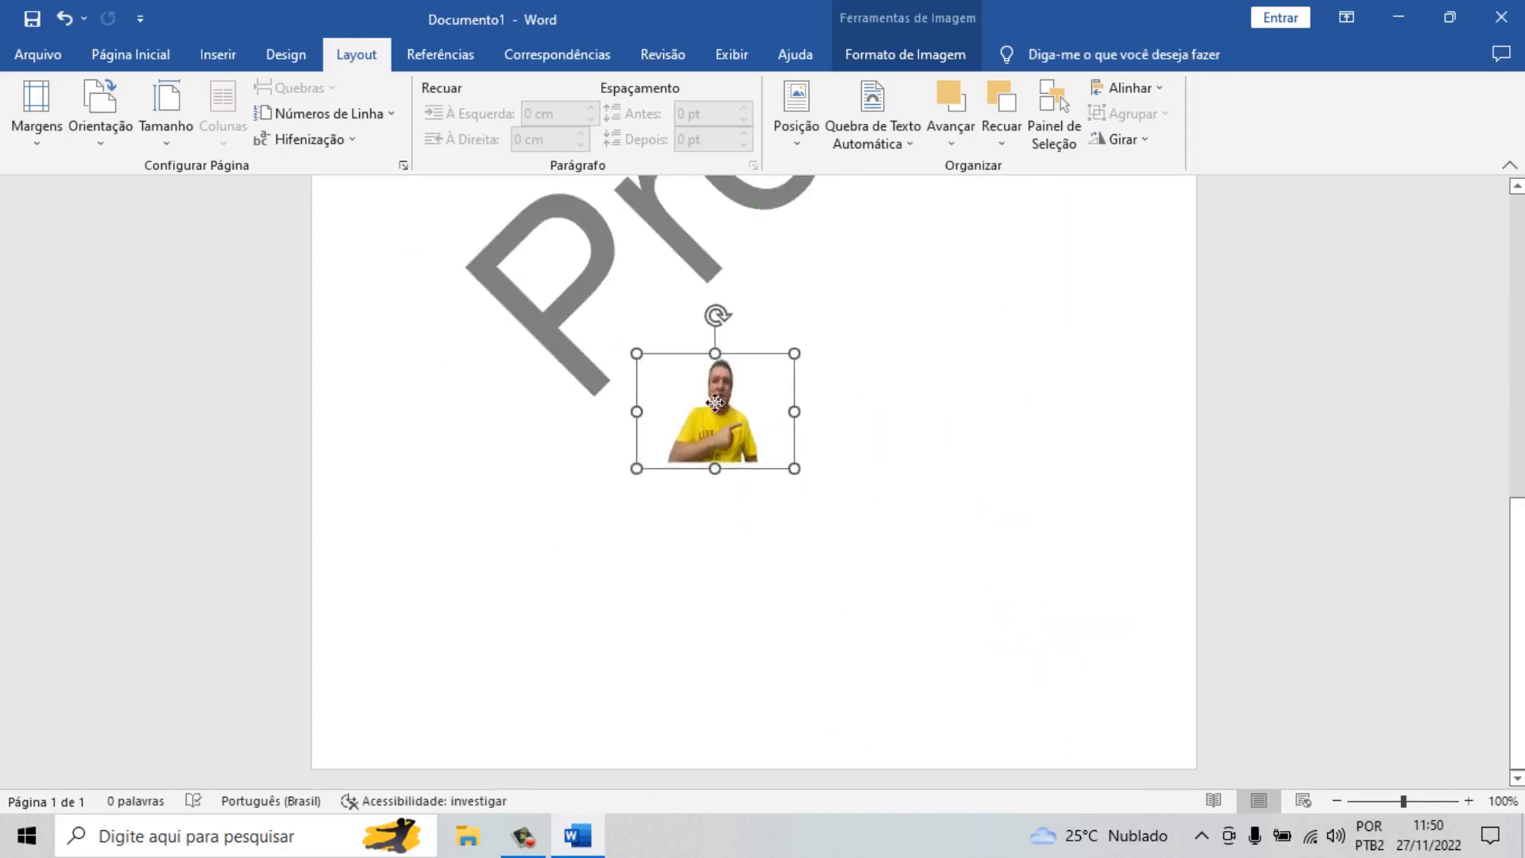
Step: Move the picture back up to the upper-left area of the page, above the watermark
{"action": "scroll", "coordinate": [817, 577], "scroll_direction": "up", "scroll_amount": 2}
{"action": "left_click_drag", "start_coordinate": [740, 474], "coordinate": [459, 202]}
{"action": "scroll", "coordinate": [512, 564], "scroll_direction": "up", "scroll_amount": 3}
{"action": "left_click_drag", "start_coordinate": [467, 482], "coordinate": [539, 225]}
{"action": "scroll", "coordinate": [593, 445], "scroll_direction": "up", "scroll_amount": 3}
{"action": "left_click_drag", "start_coordinate": [562, 522], "coordinate": [548, 316]}
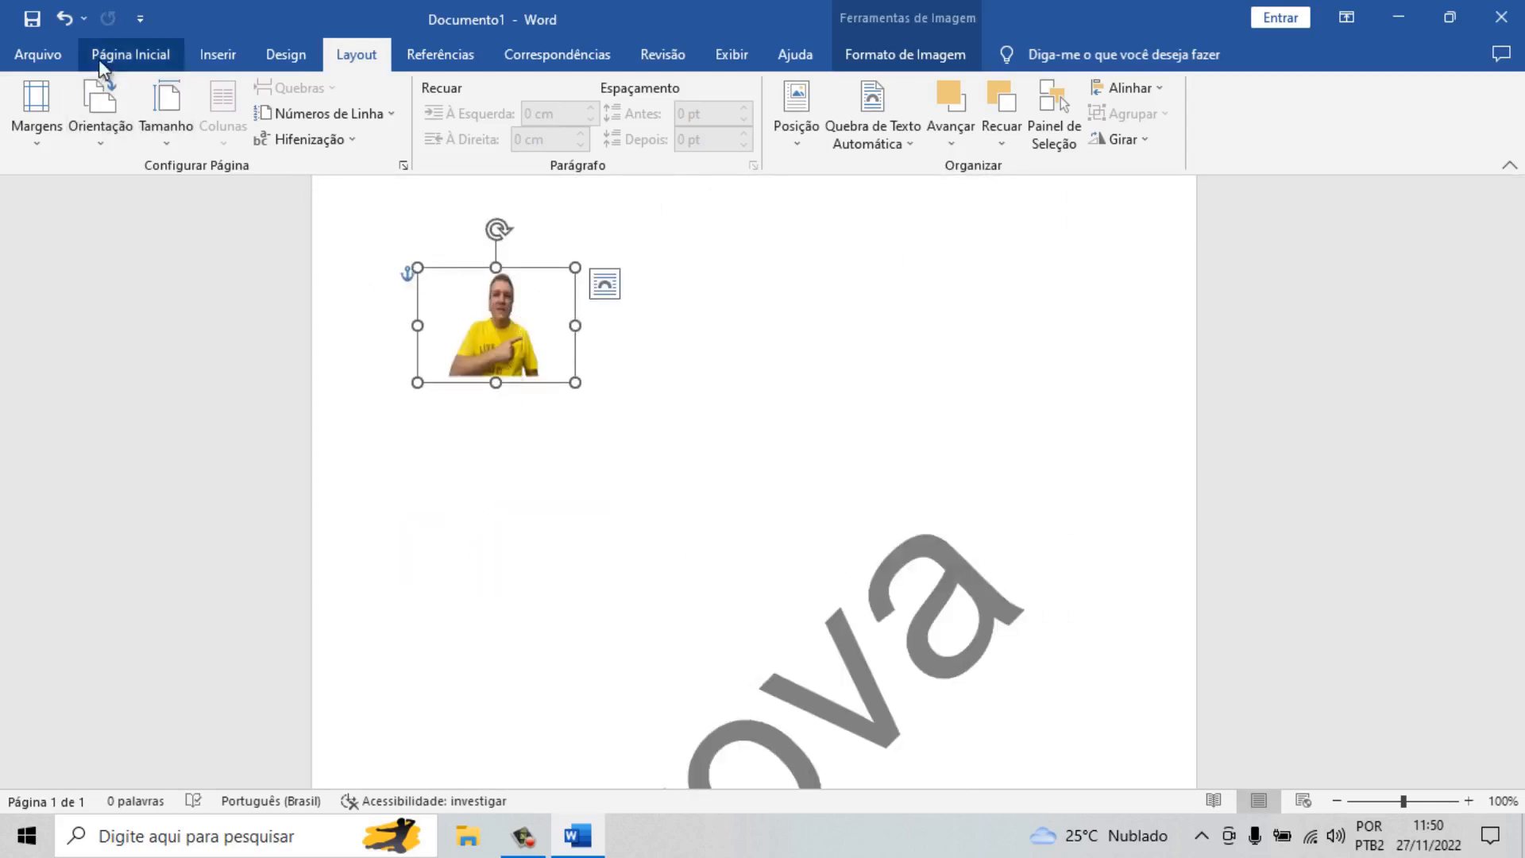
{"action": "left_click", "coordinate": [133, 57]}
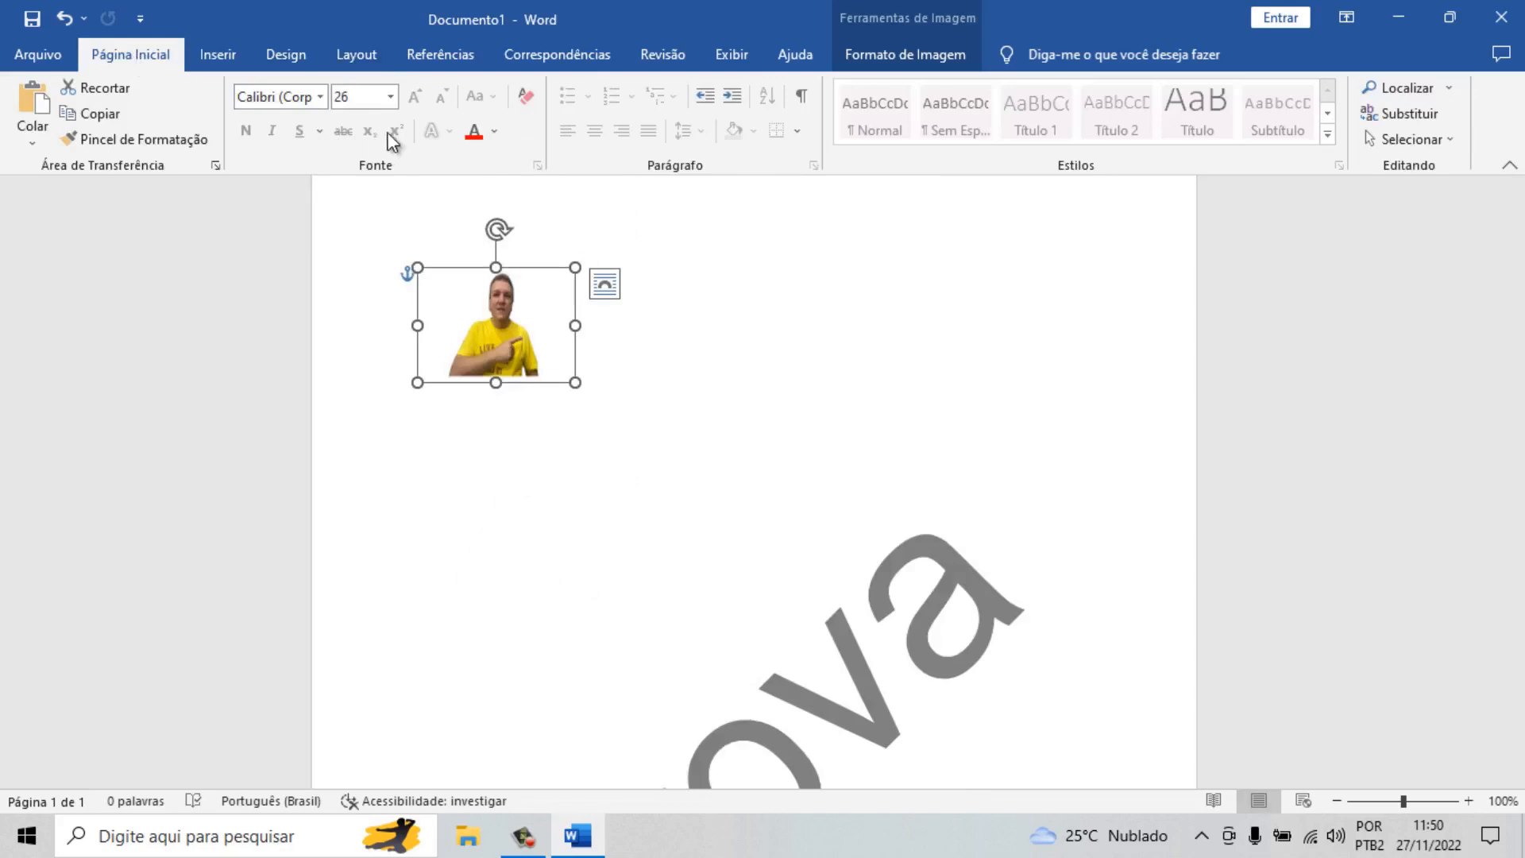
Step: Delete the picture of the man in the yellow shirt from the page
{"action": "left_click", "coordinate": [702, 346]}
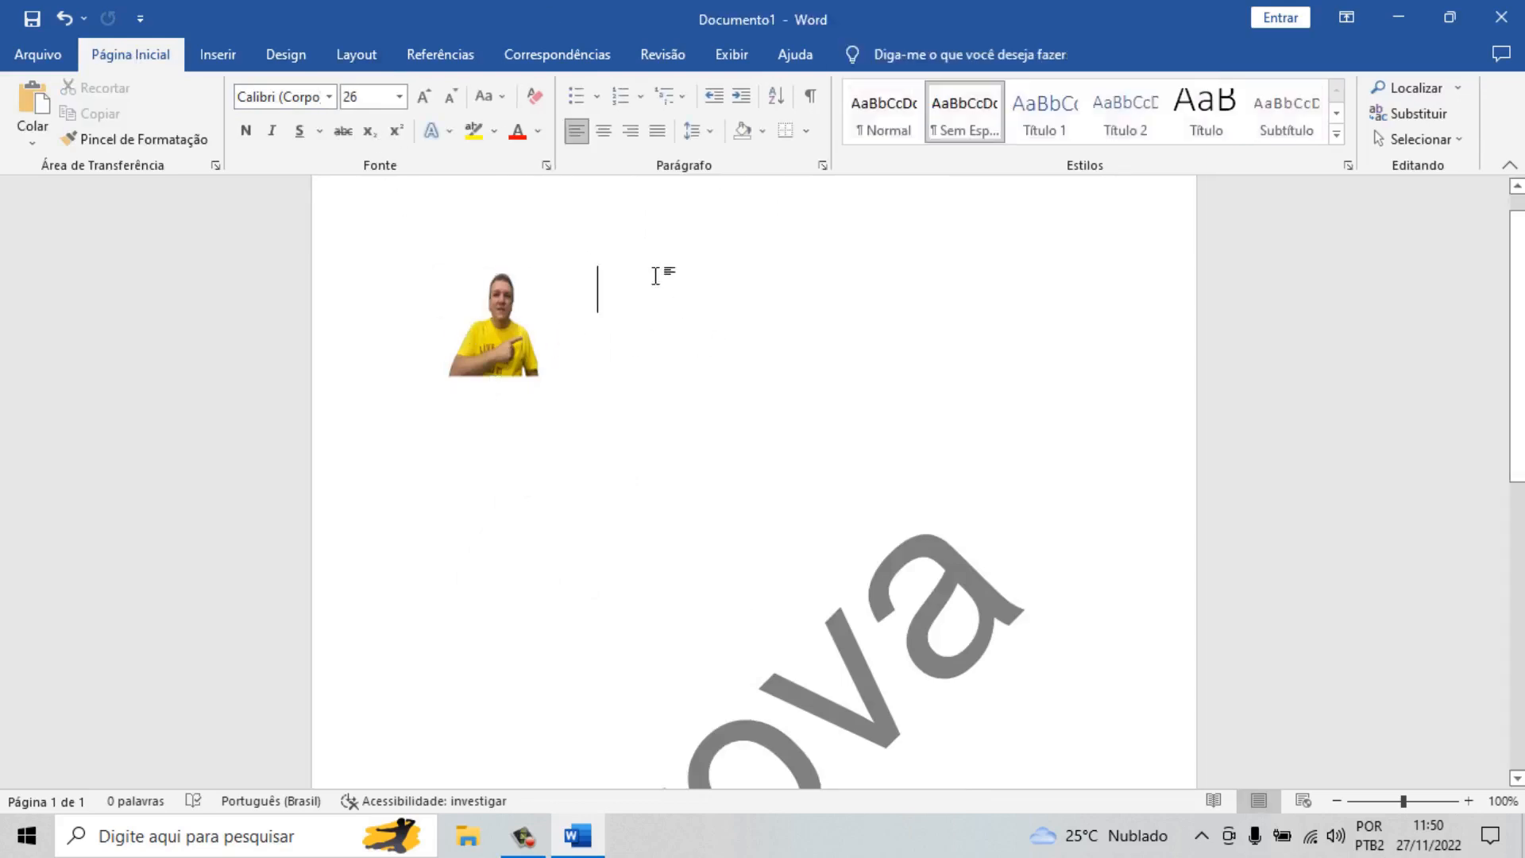
{"action": "left_click", "coordinate": [213, 54]}
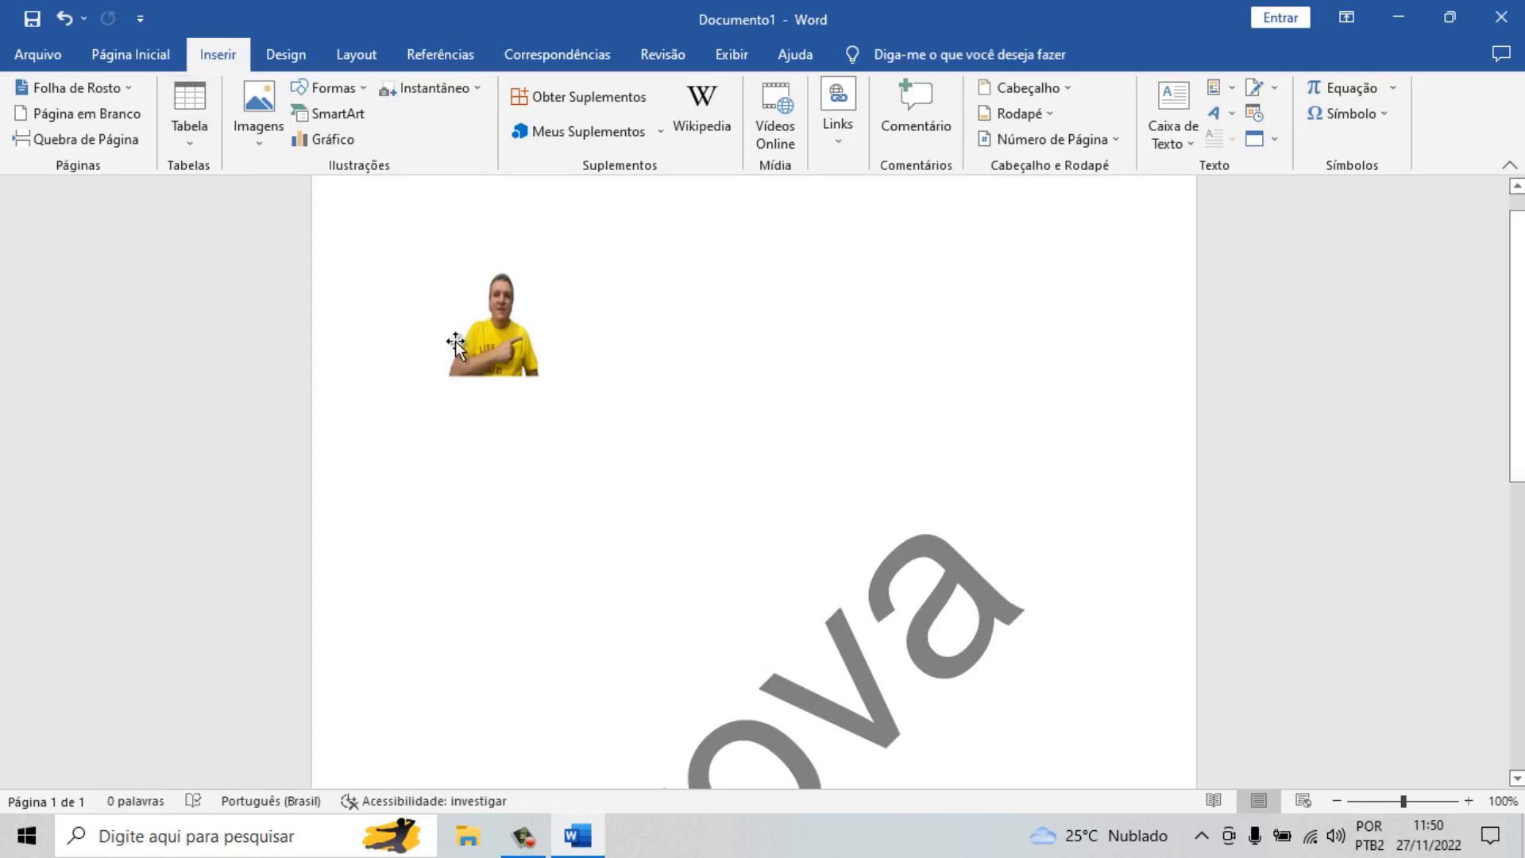
{"action": "left_click", "coordinate": [495, 329]}
{"action": "key", "text": "Delete"}
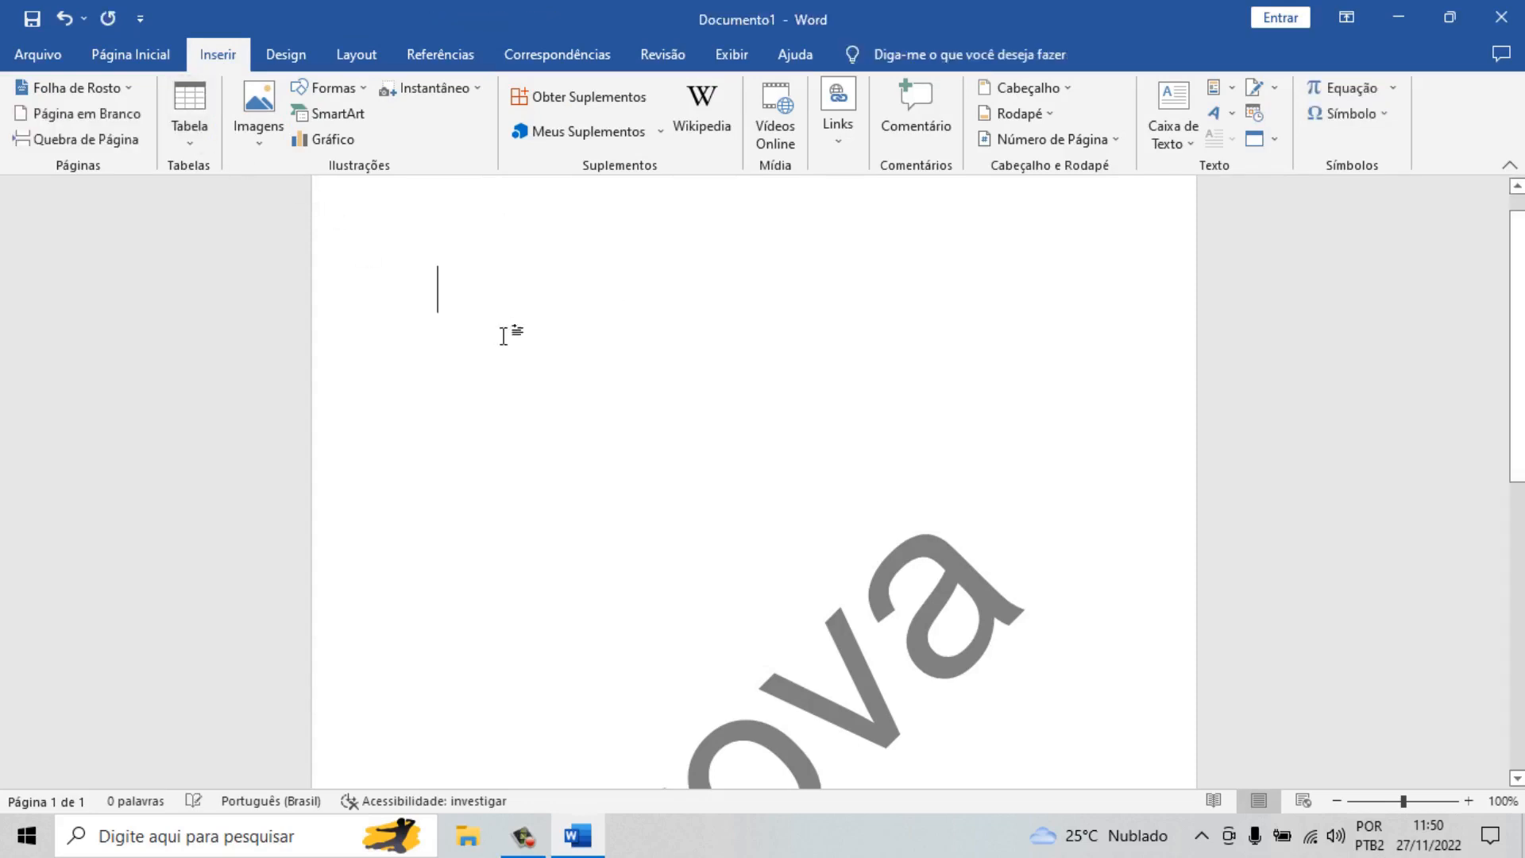
Step: Insert a table with 2 columns and 3 rows at the start of the page
{"action": "left_click", "coordinate": [200, 135]}
{"action": "left_click", "coordinate": [285, 378]}
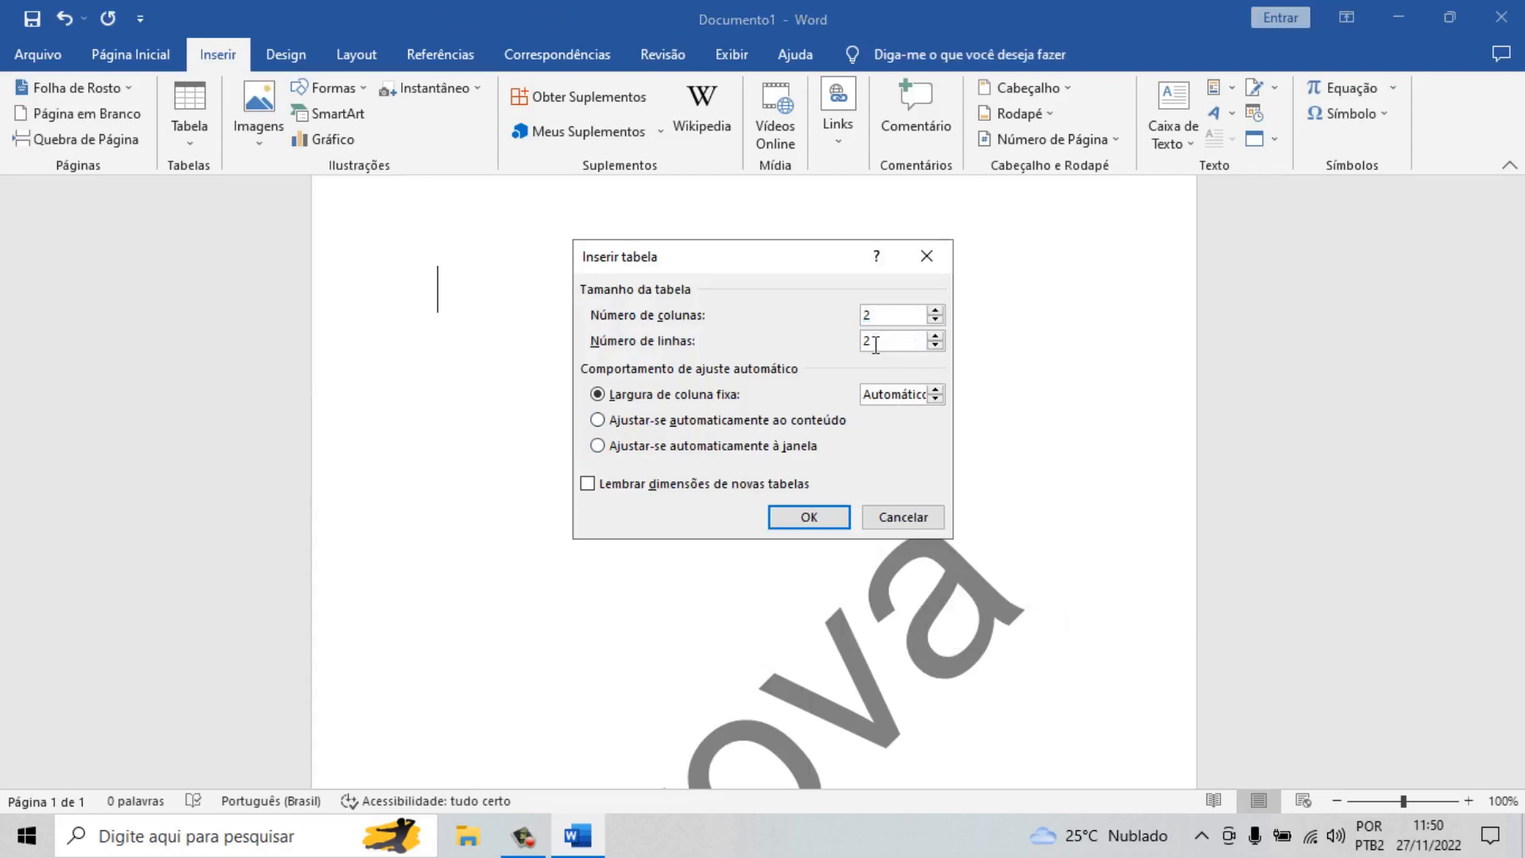
{"action": "type", "text": "3"}
{"action": "left_click", "coordinate": [809, 517]}
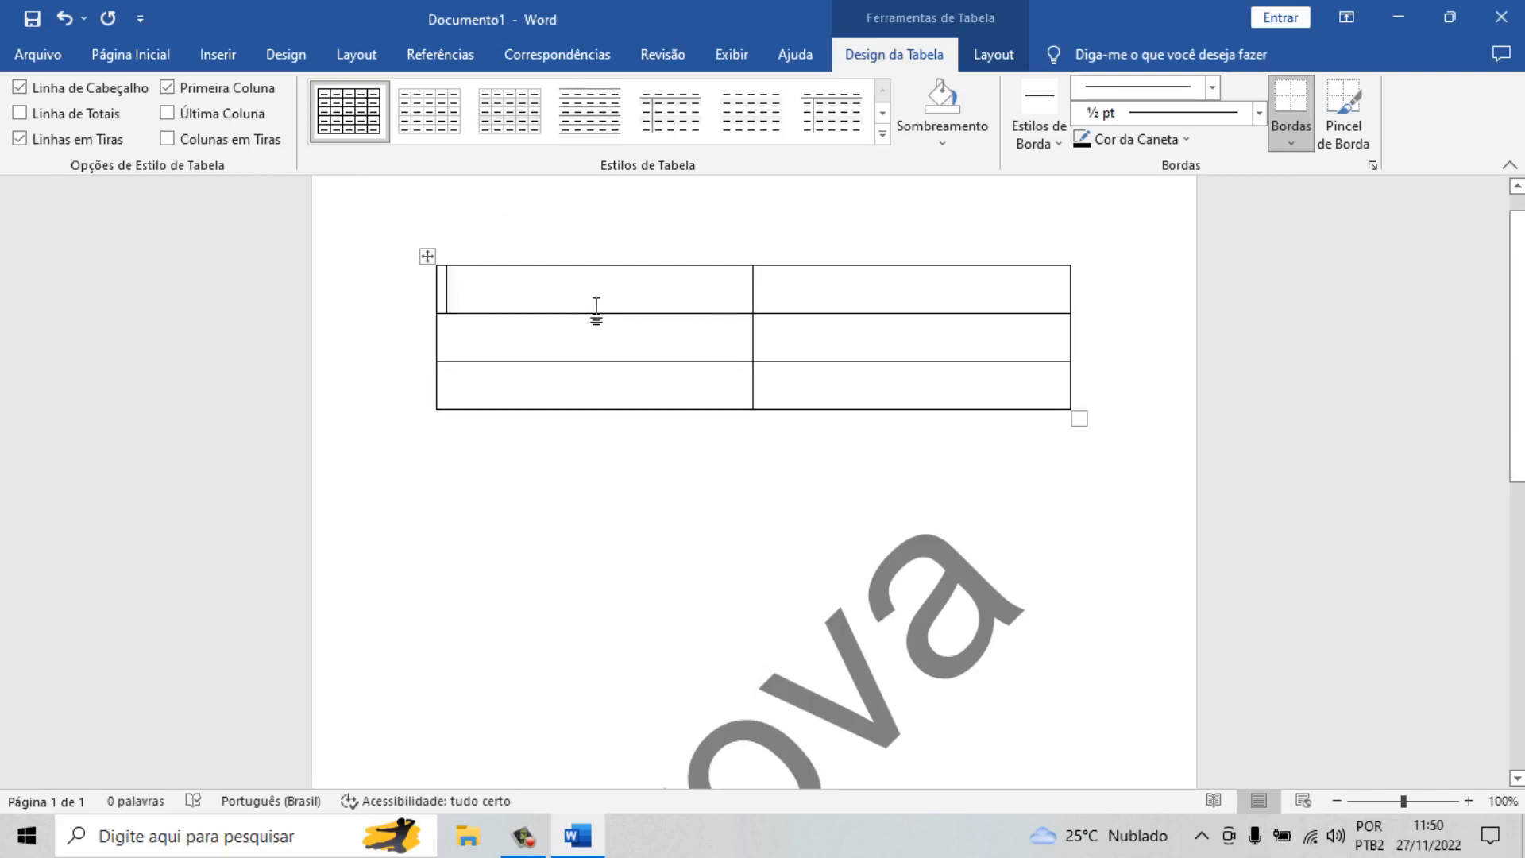
Step: Enter "prova" and "nota" in the table's first row, and narrow the first column to fit its text
{"action": "type", "text": "prova"}
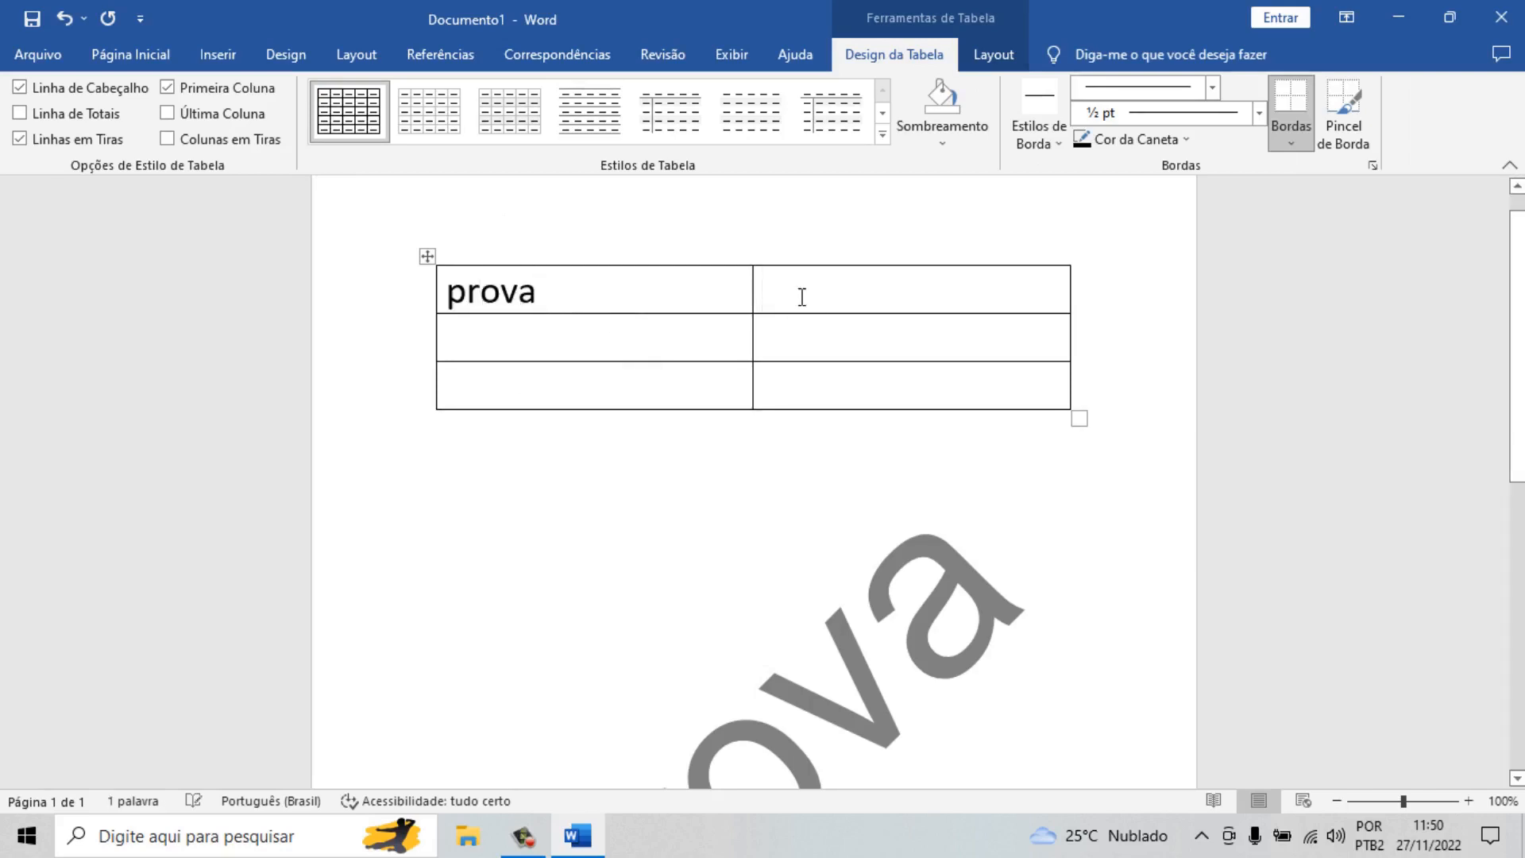
{"action": "type", "text": "nota"}
{"action": "left_click_drag", "start_coordinate": [725, 286], "coordinate": [544, 288]}
Step: Replace "prova" with 01, and enter 02 and 03 in the cells below it
{"action": "double_click", "coordinate": [469, 297]}
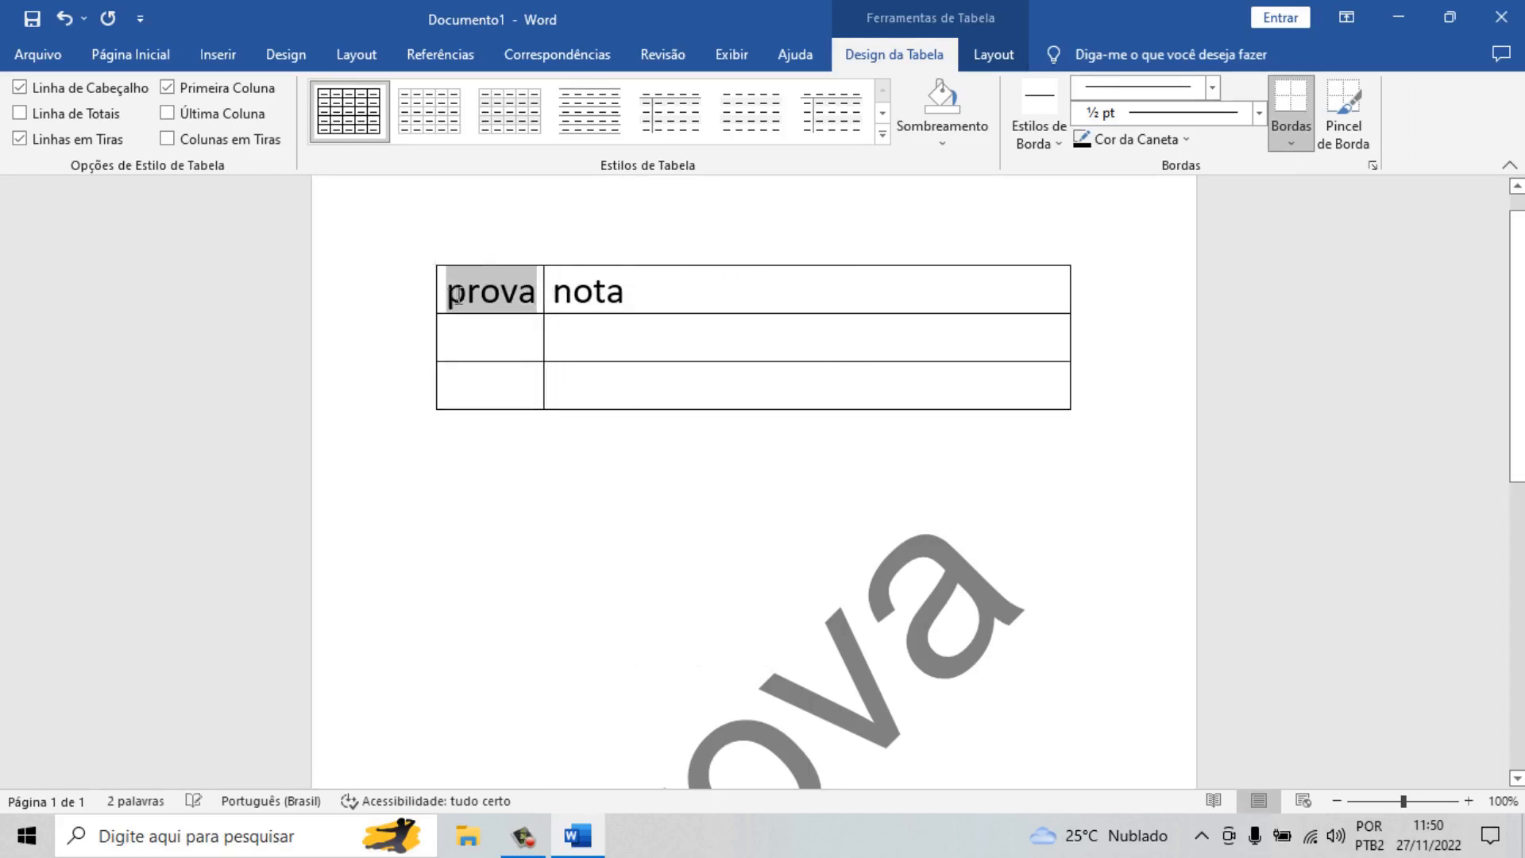
{"action": "type", "text": "01 "}
{"action": "type", "text": "02 "}
{"action": "type", "text": "03"}
Step: Center the numbers in the table's first column and the word "nota" in the second column
{"action": "left_click_drag", "start_coordinate": [485, 386], "coordinate": [476, 293]}
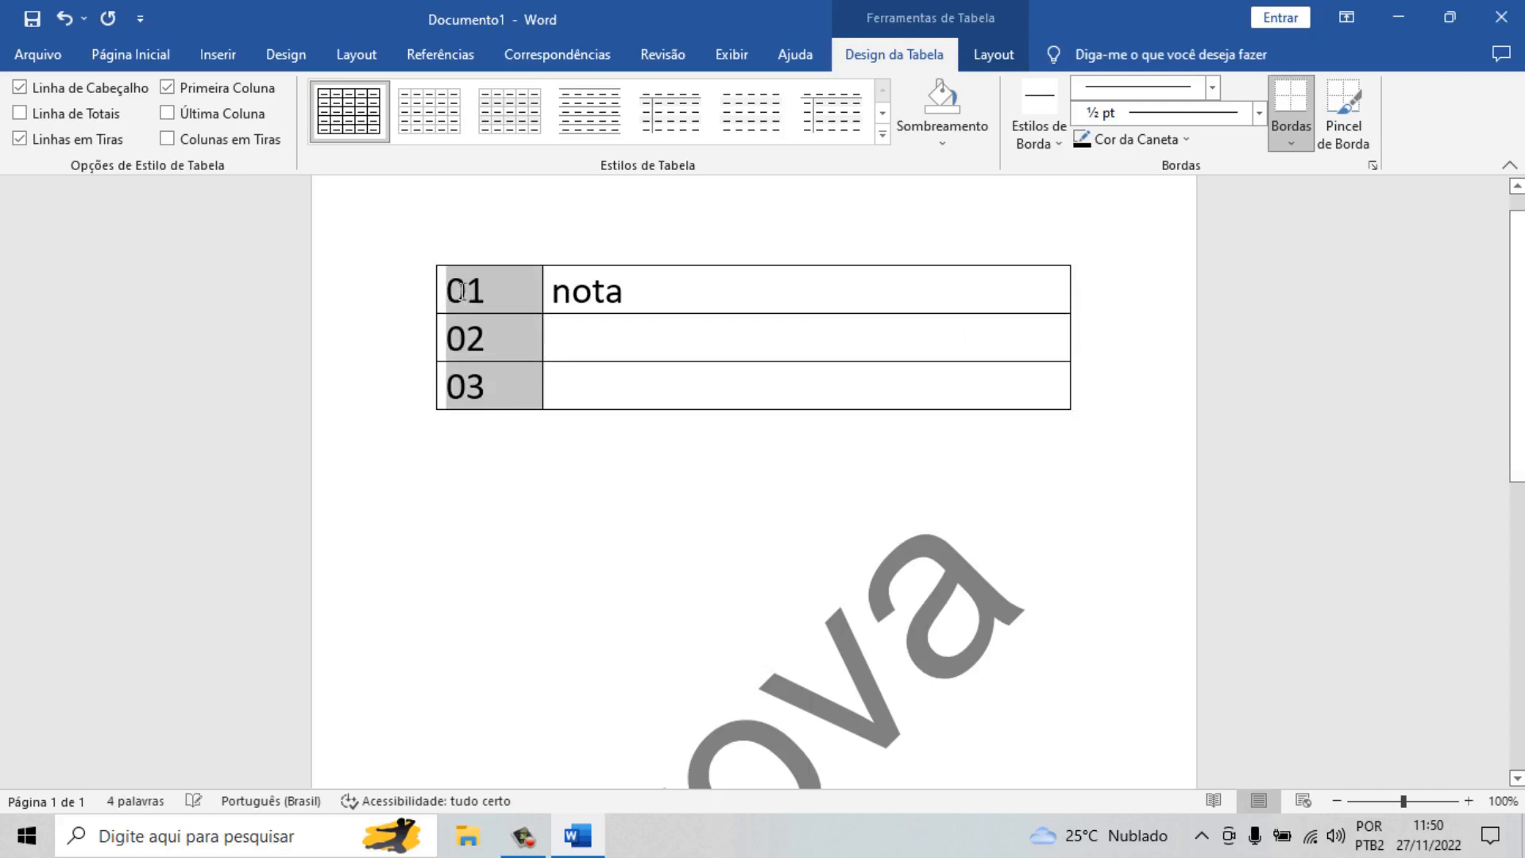
{"action": "left_click", "coordinate": [135, 47]}
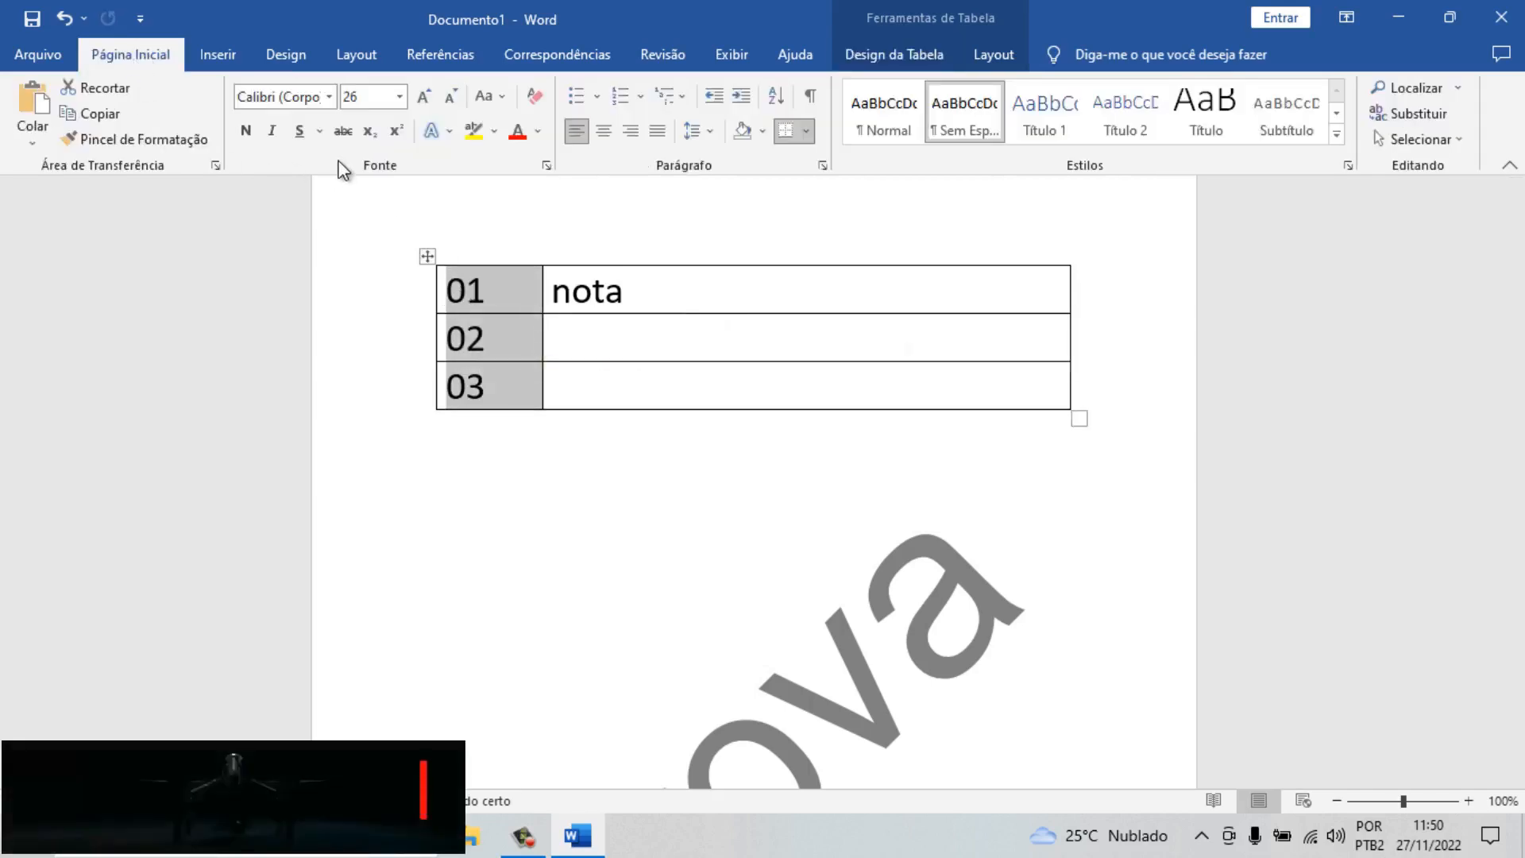
{"action": "left_click", "coordinate": [604, 130]}
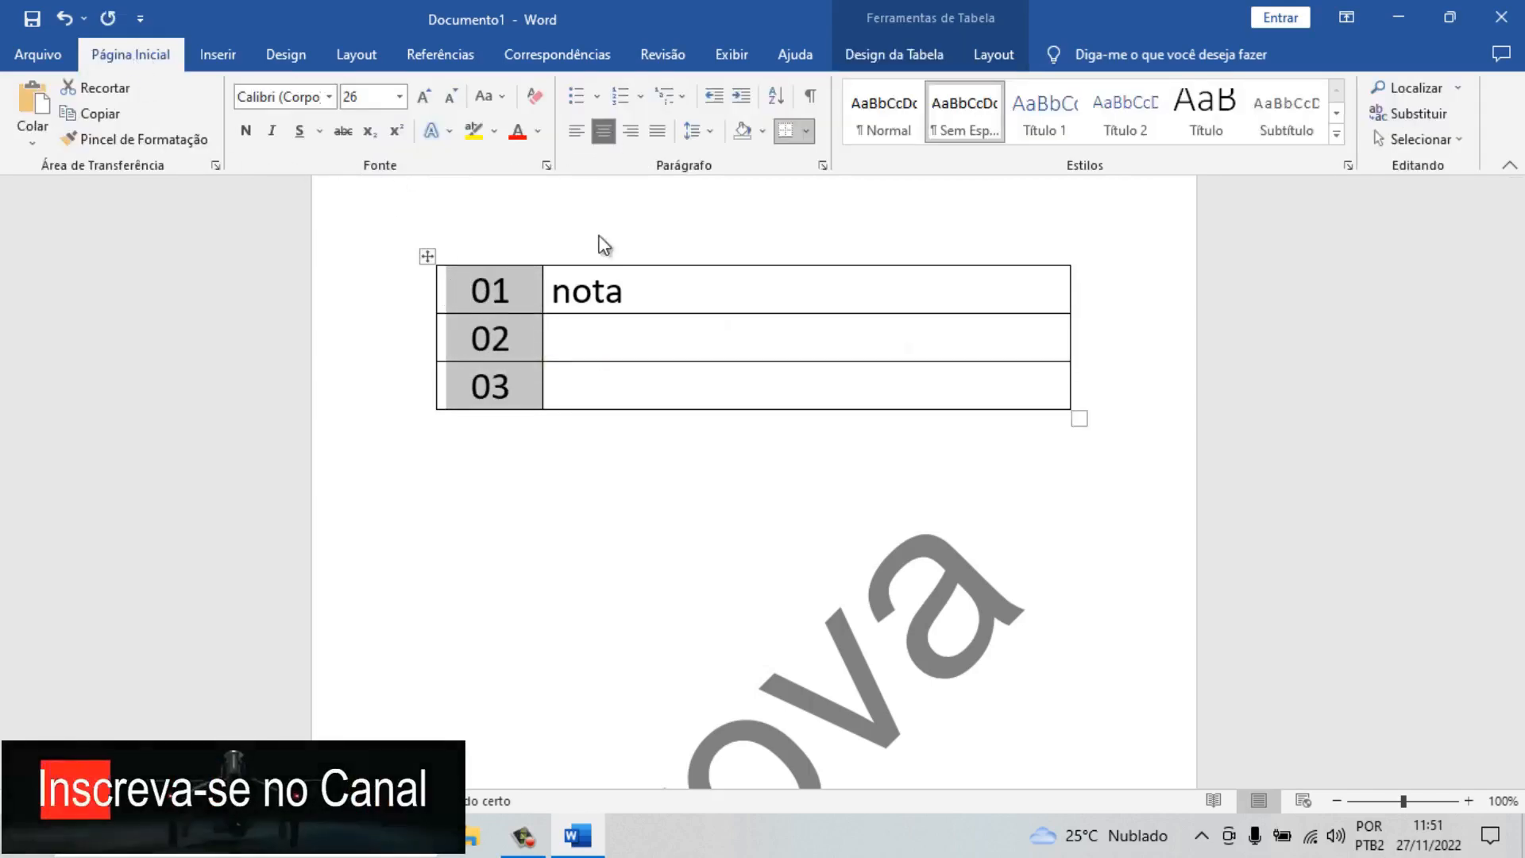
{"action": "left_click", "coordinate": [545, 352]}
{"action": "left_click_drag", "start_coordinate": [624, 291], "coordinate": [555, 294]}
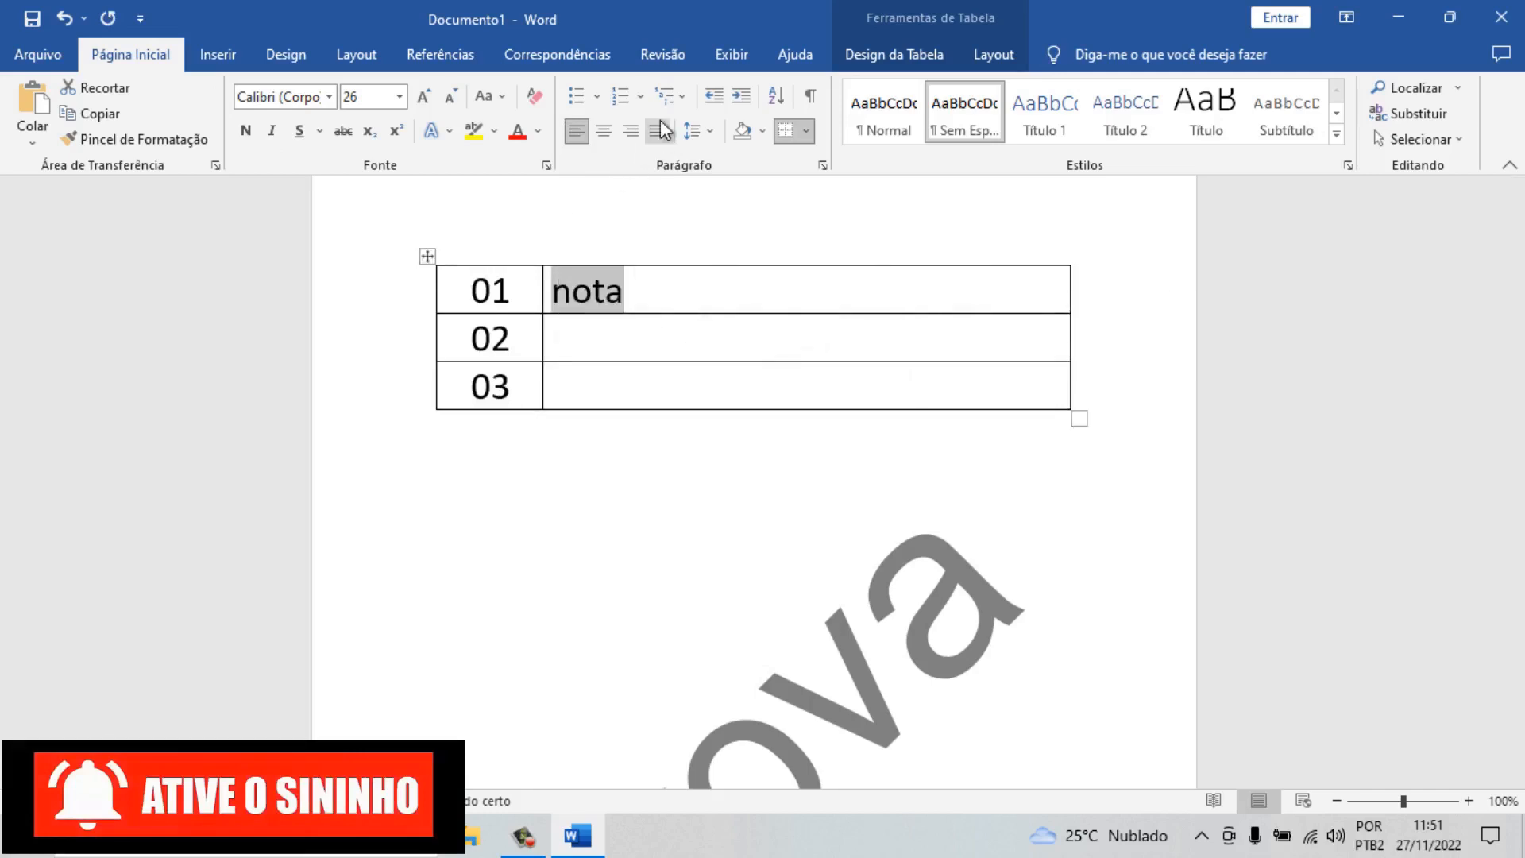
{"action": "left_click", "coordinate": [636, 132]}
{"action": "left_click", "coordinate": [604, 130]}
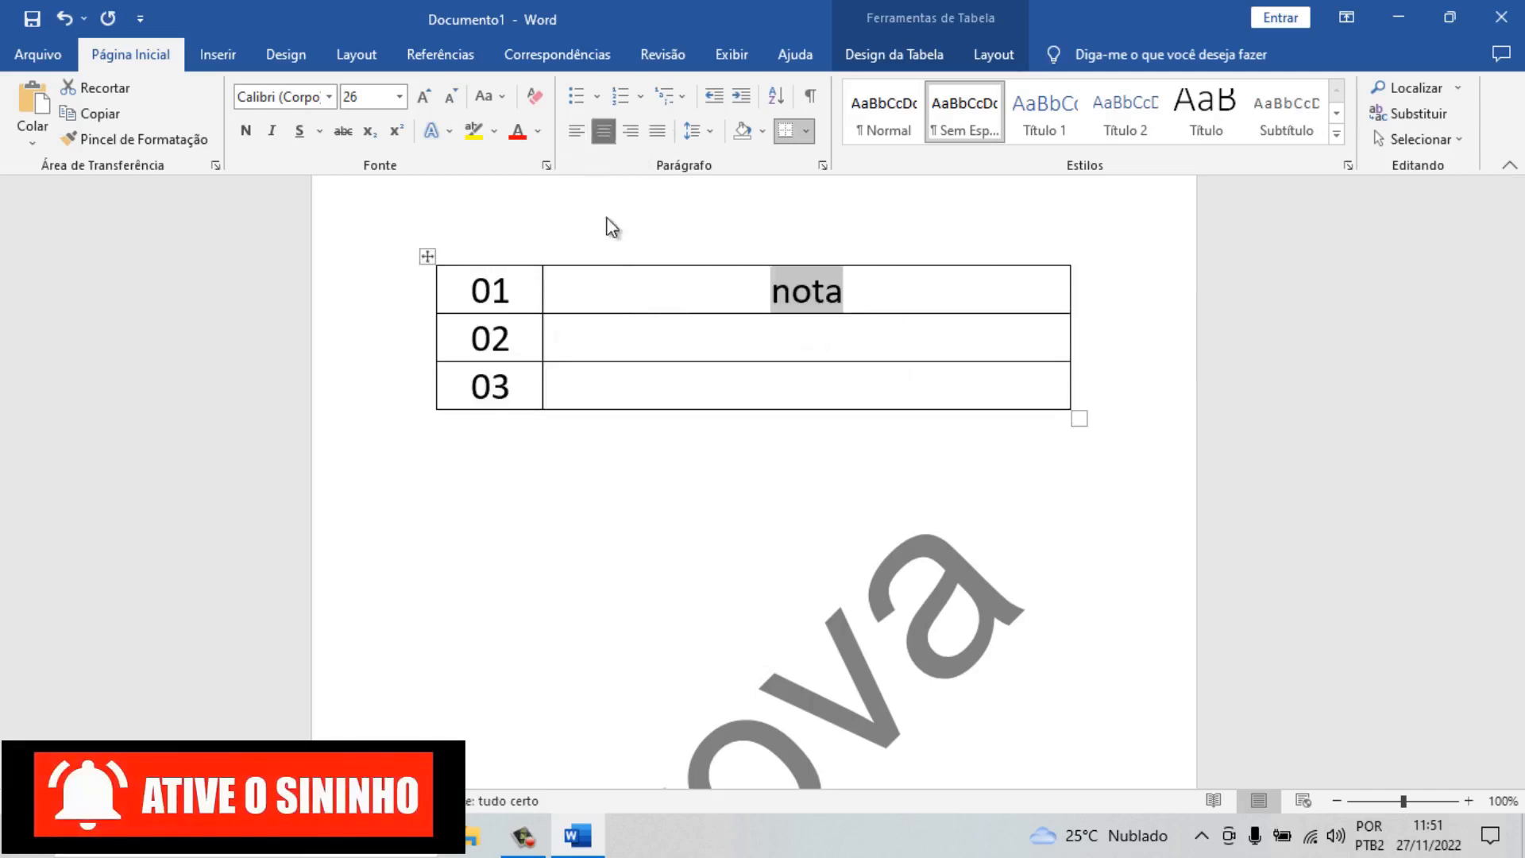
Step: Set the font size of the whole table to 11
{"action": "left_click", "coordinate": [428, 255]}
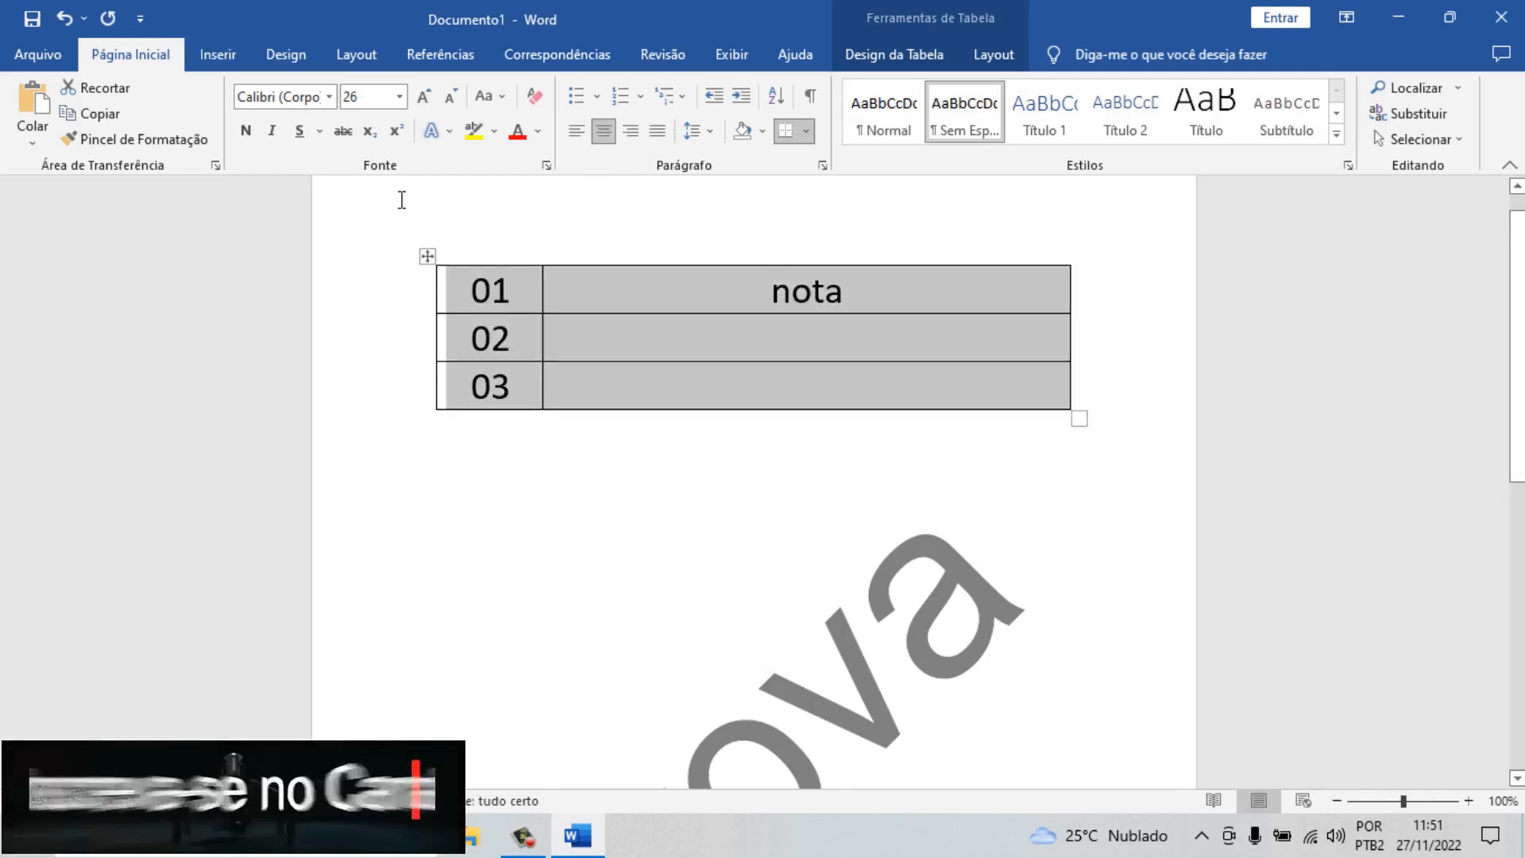
{"action": "left_click", "coordinate": [401, 97]}
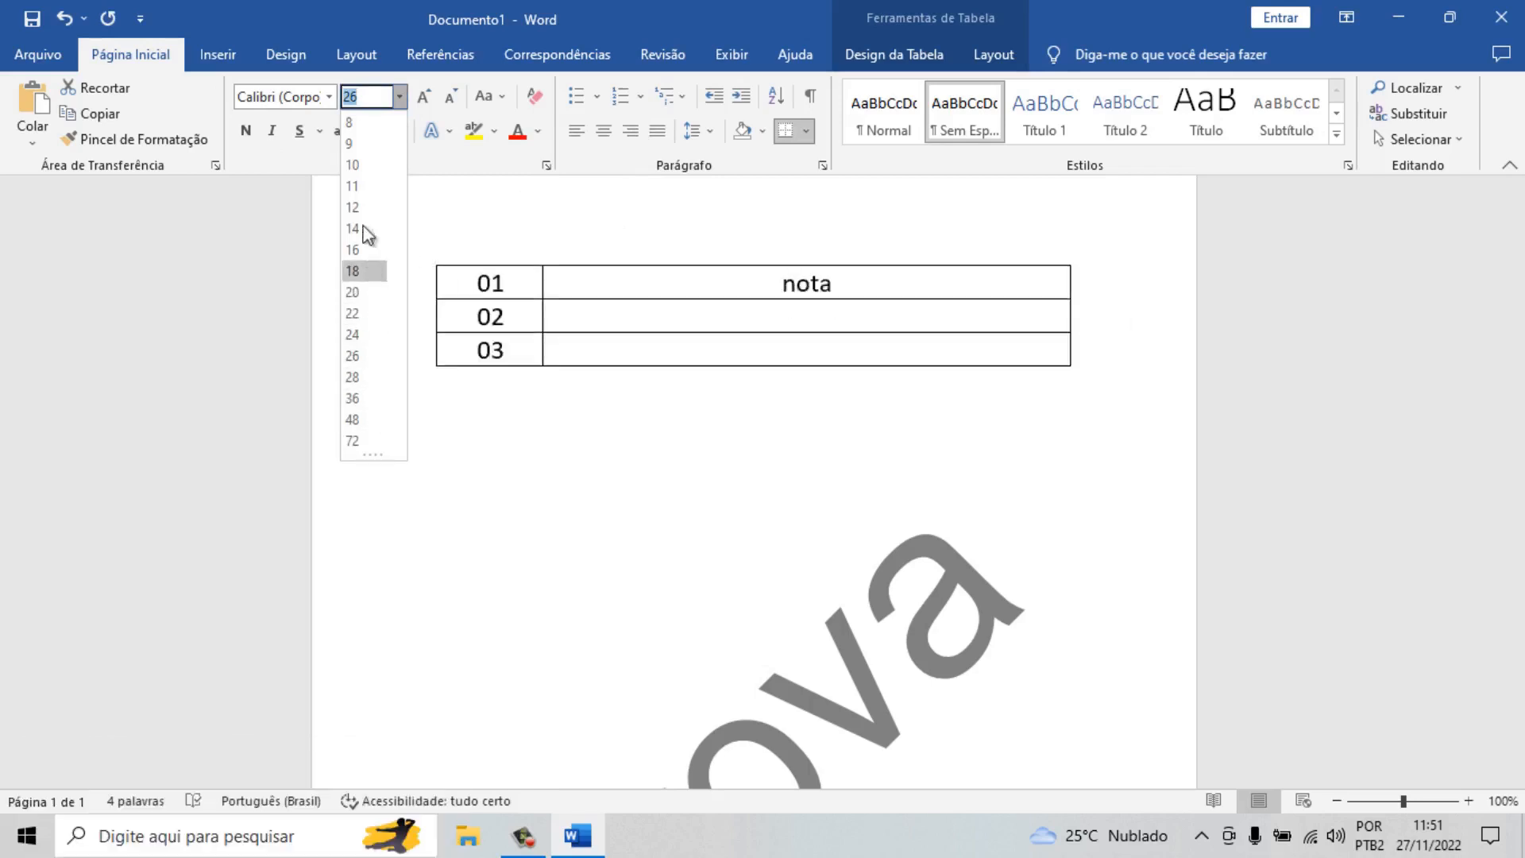
{"action": "left_click", "coordinate": [357, 188]}
Step: Delete the entire table from the page
{"action": "left_click", "coordinate": [592, 384]}
{"action": "left_click_drag", "start_coordinate": [1120, 327], "coordinate": [394, 218]}
{"action": "key", "text": "BackSpace"}
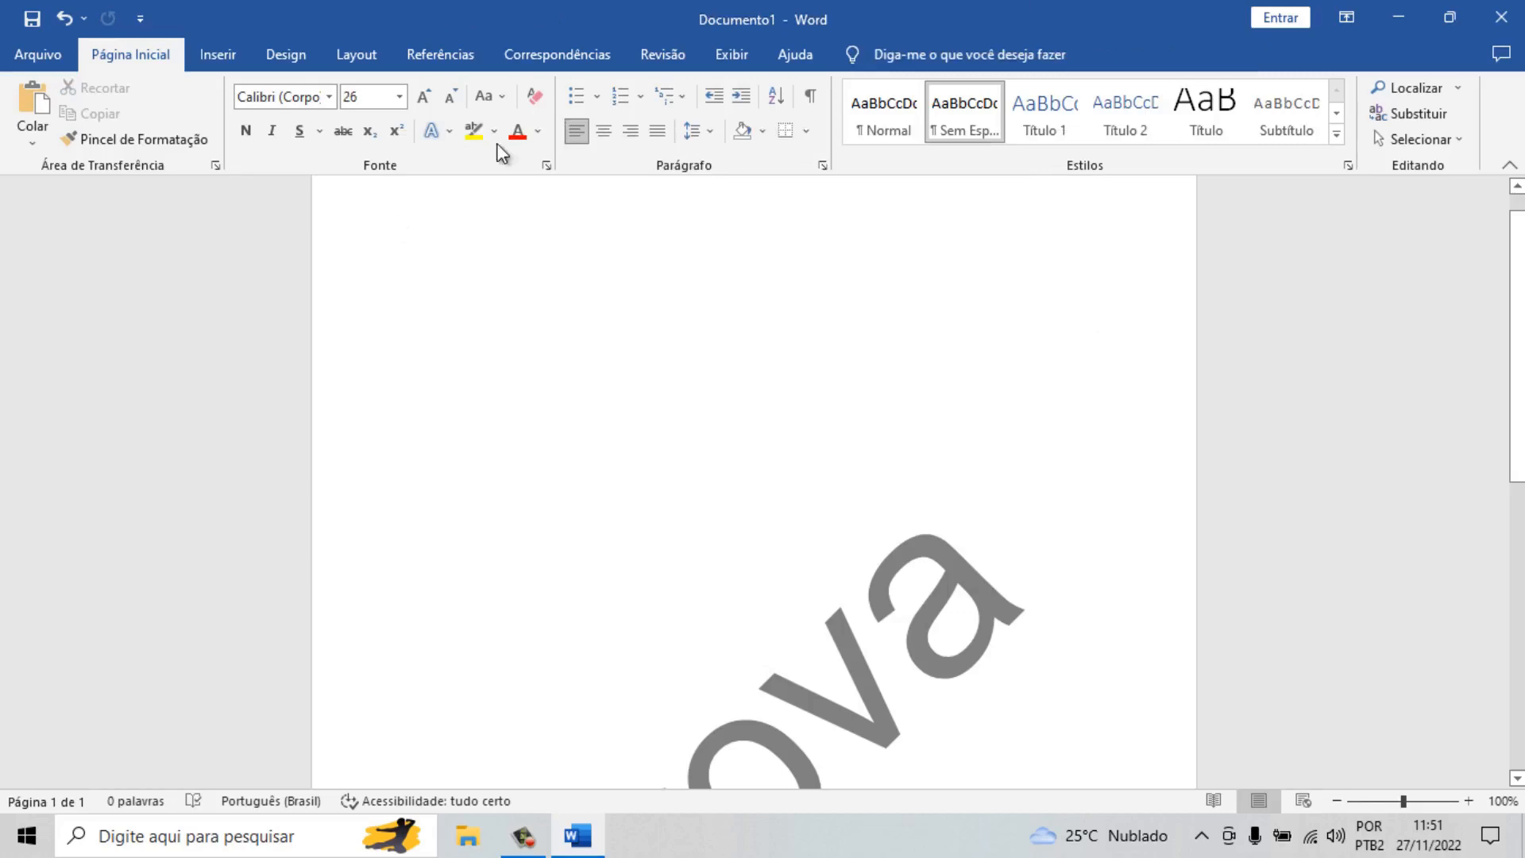
Step: Insert the channels4_ logo image from the desktop into the document, and select it in the maximized Word window
{"action": "left_click", "coordinate": [235, 54]}
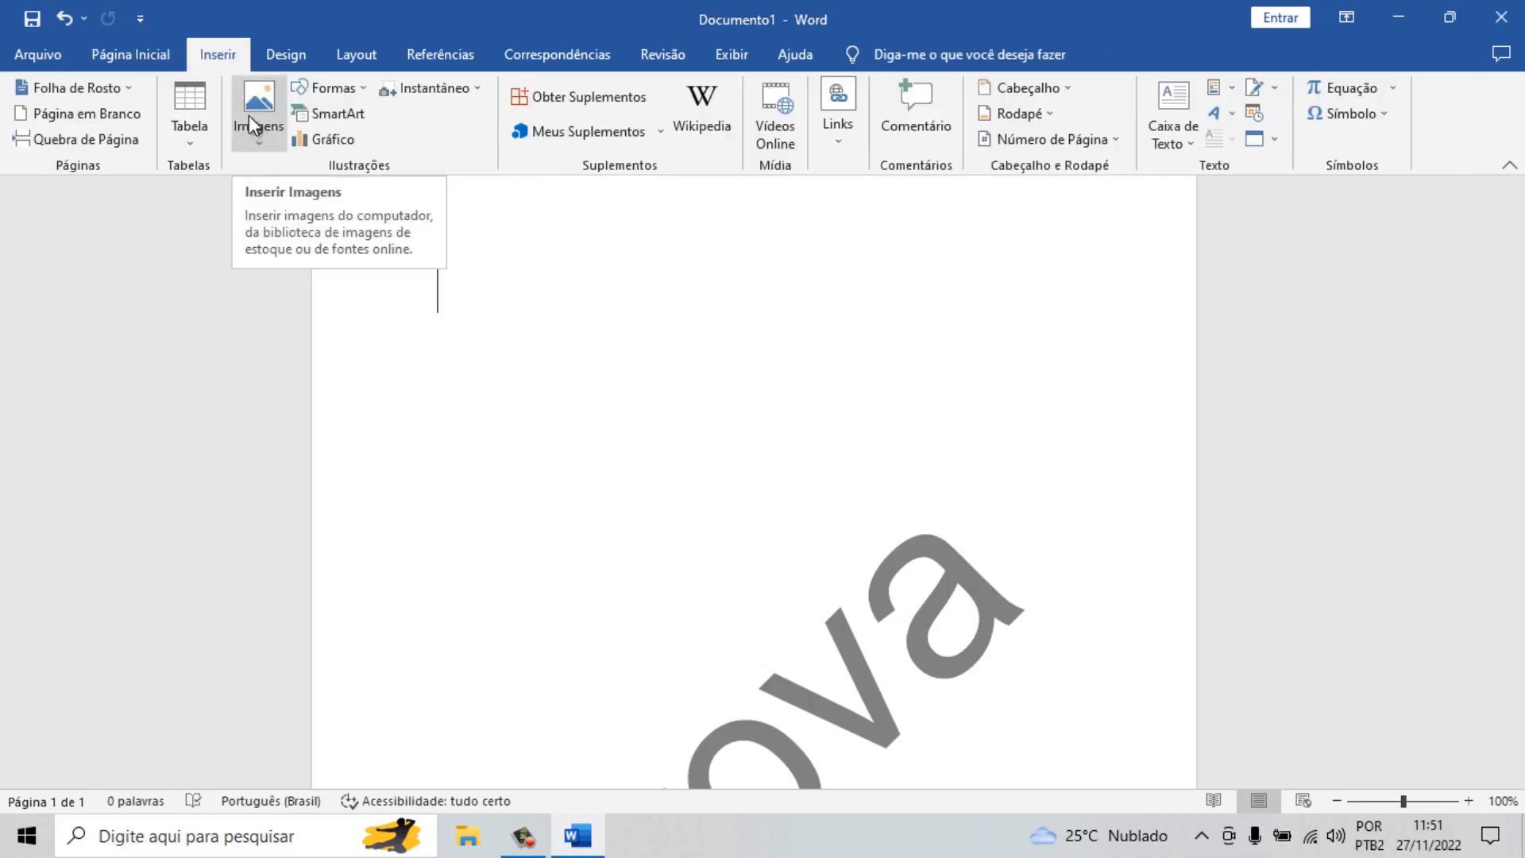
{"action": "left_click", "coordinate": [1449, 17]}
{"action": "left_click_drag", "start_coordinate": [1073, 143], "coordinate": [748, 141]}
{"action": "left_click_drag", "start_coordinate": [1381, 125], "coordinate": [571, 454]}
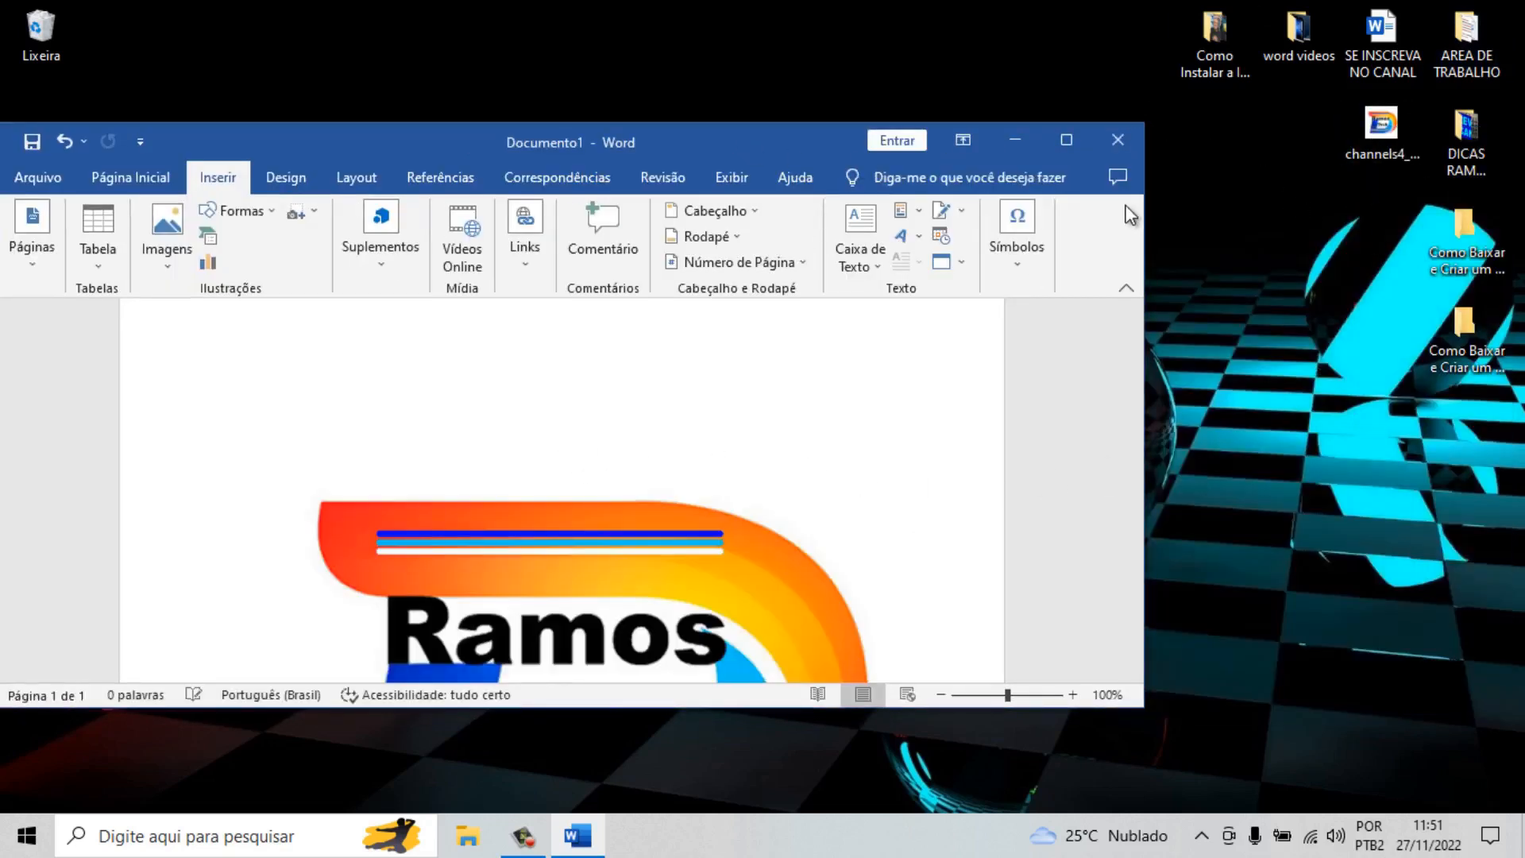
{"action": "left_click", "coordinate": [1067, 141]}
{"action": "left_click", "coordinate": [846, 513]}
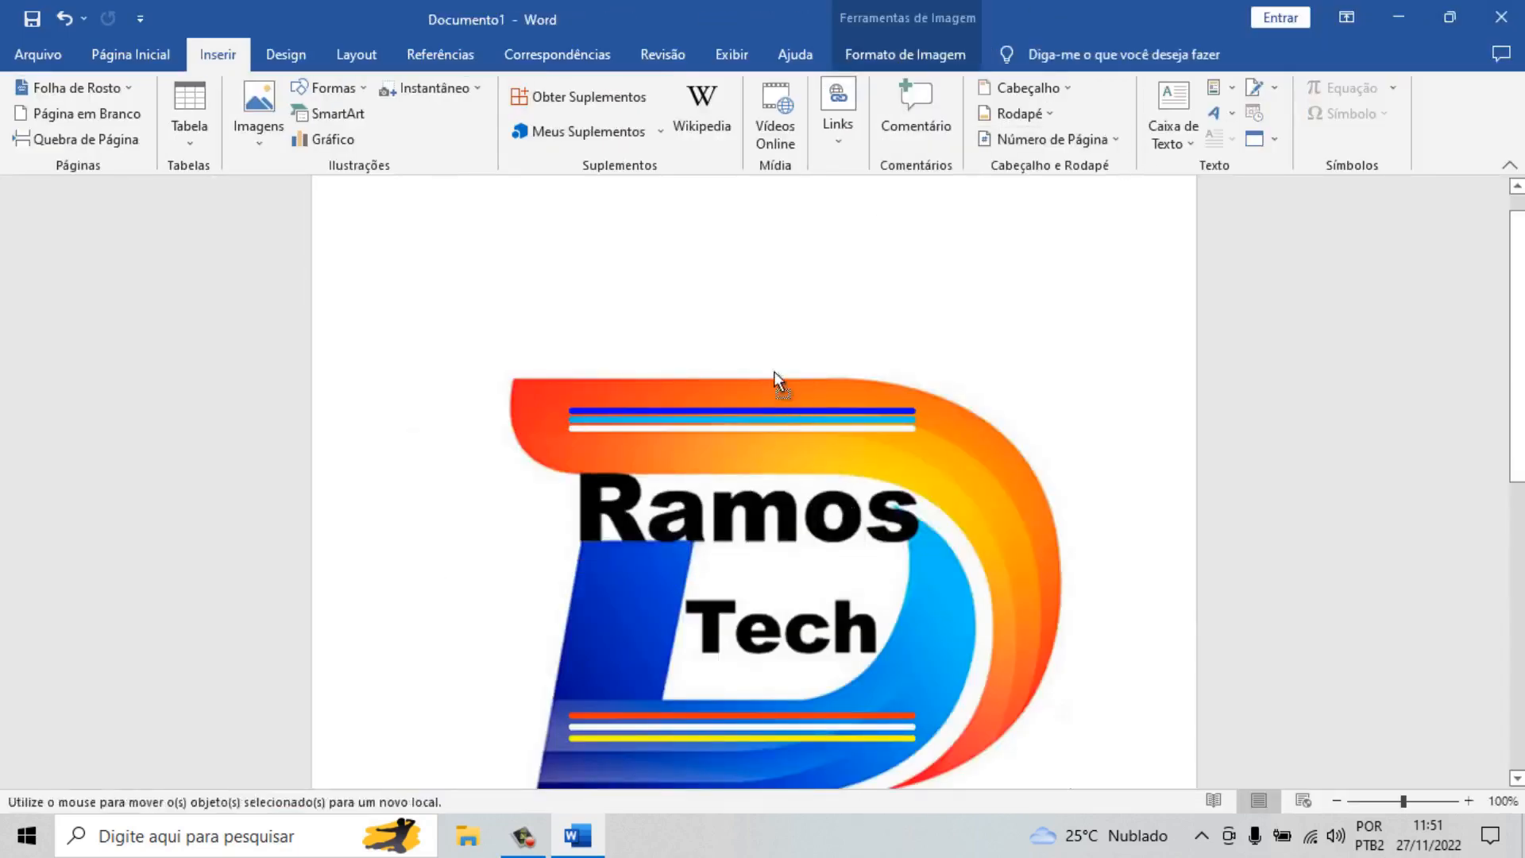
Step: Set the logo's text wrapping to Quadrado, and shrink it proportionally to about a third of its size
{"action": "scroll", "coordinate": [898, 398], "scroll_direction": "down", "scroll_amount": 3}
{"action": "left_click", "coordinate": [356, 55]}
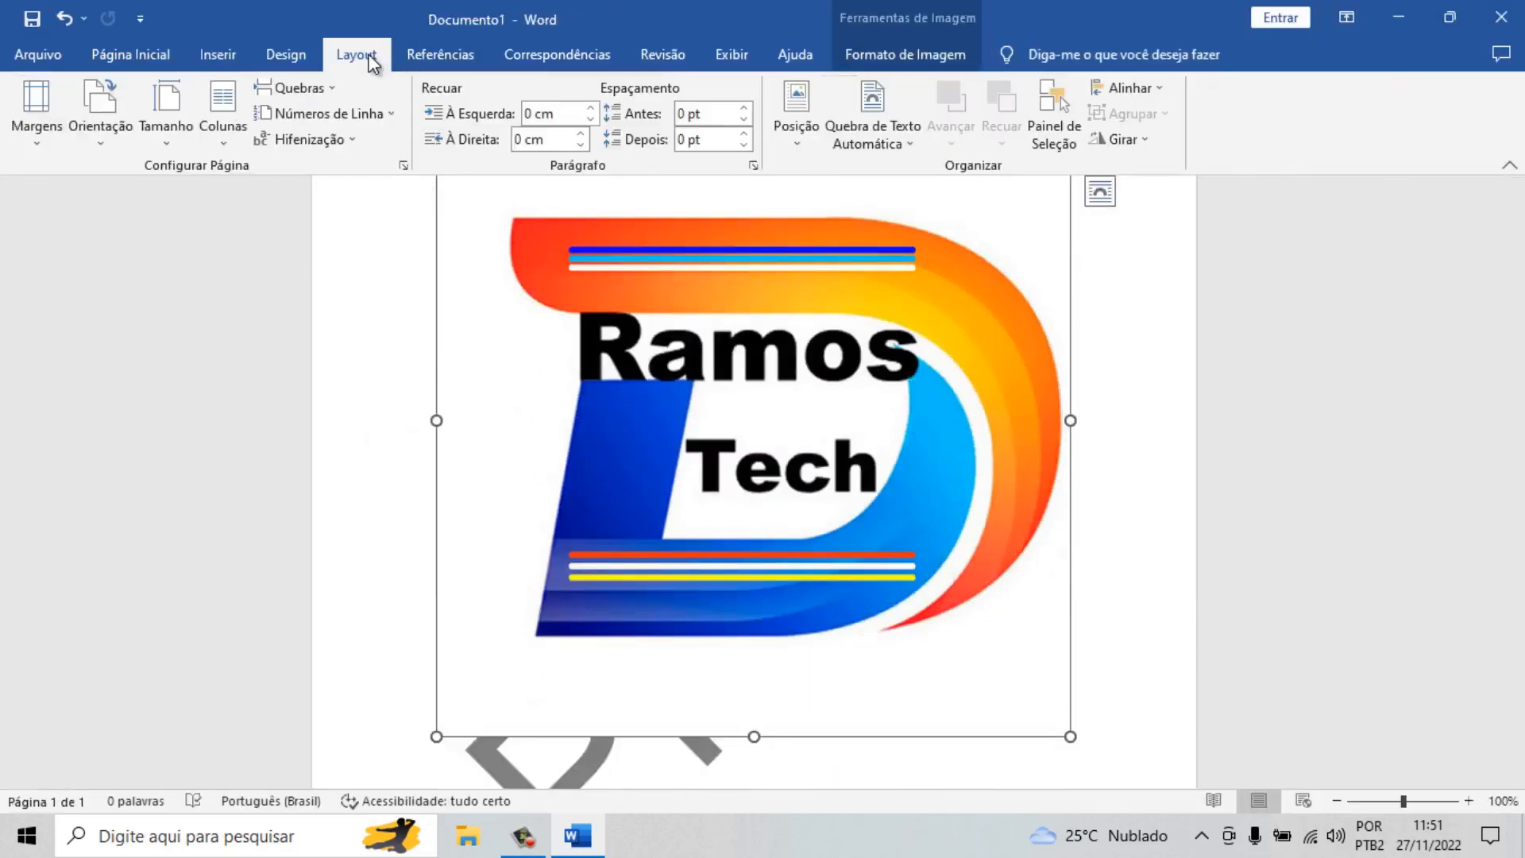
{"action": "left_click", "coordinate": [874, 130]}
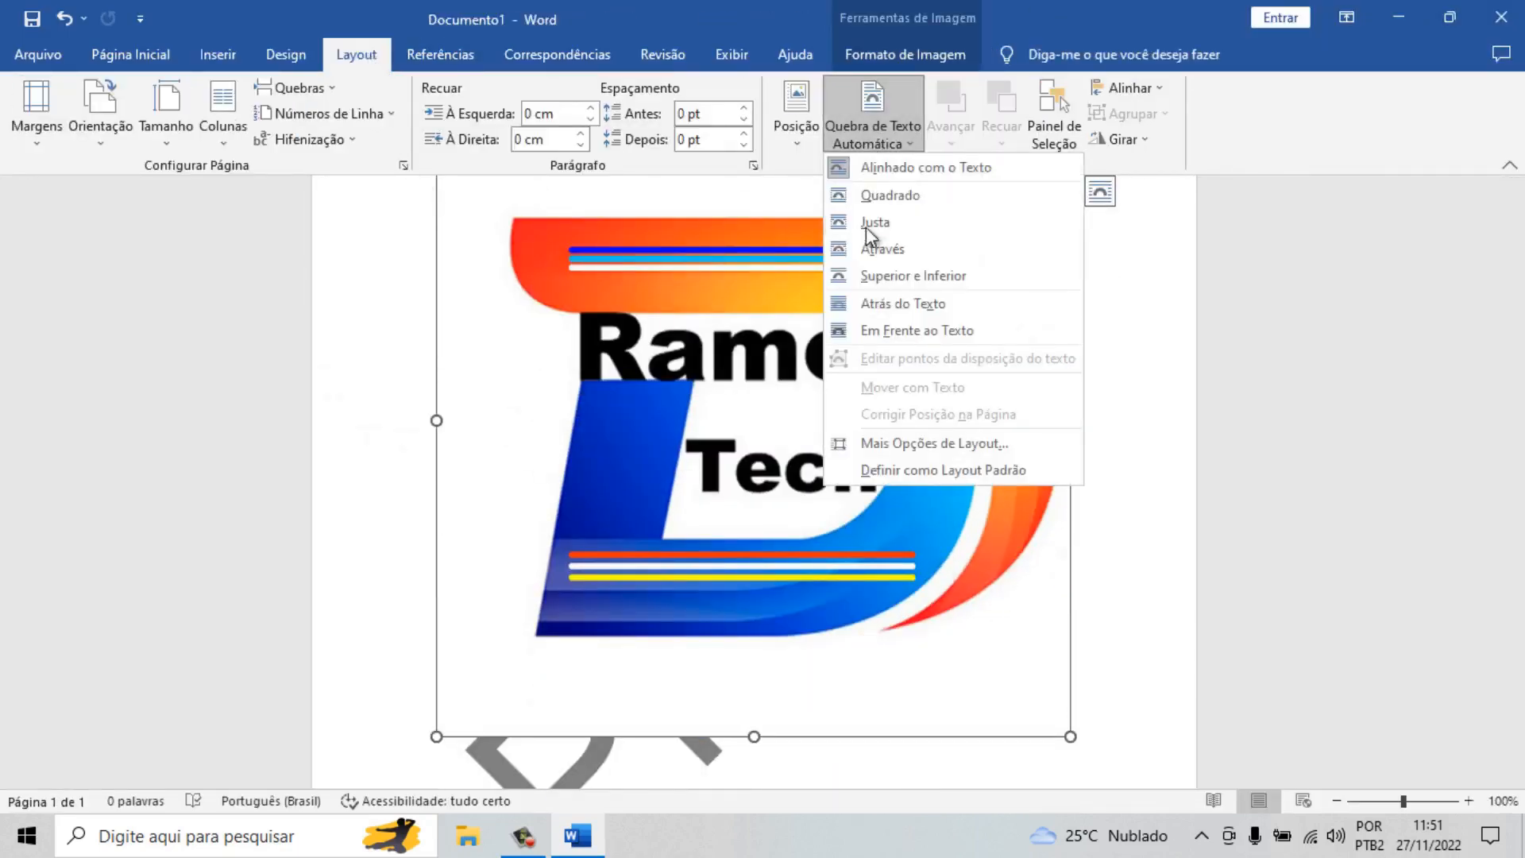
{"action": "left_click", "coordinate": [901, 194]}
{"action": "left_click_drag", "start_coordinate": [1070, 737], "coordinate": [627, 296]}
Step: Move the logo to the page's upper-right corner, and delete it
{"action": "left_click_drag", "start_coordinate": [590, 374], "coordinate": [1055, 346]}
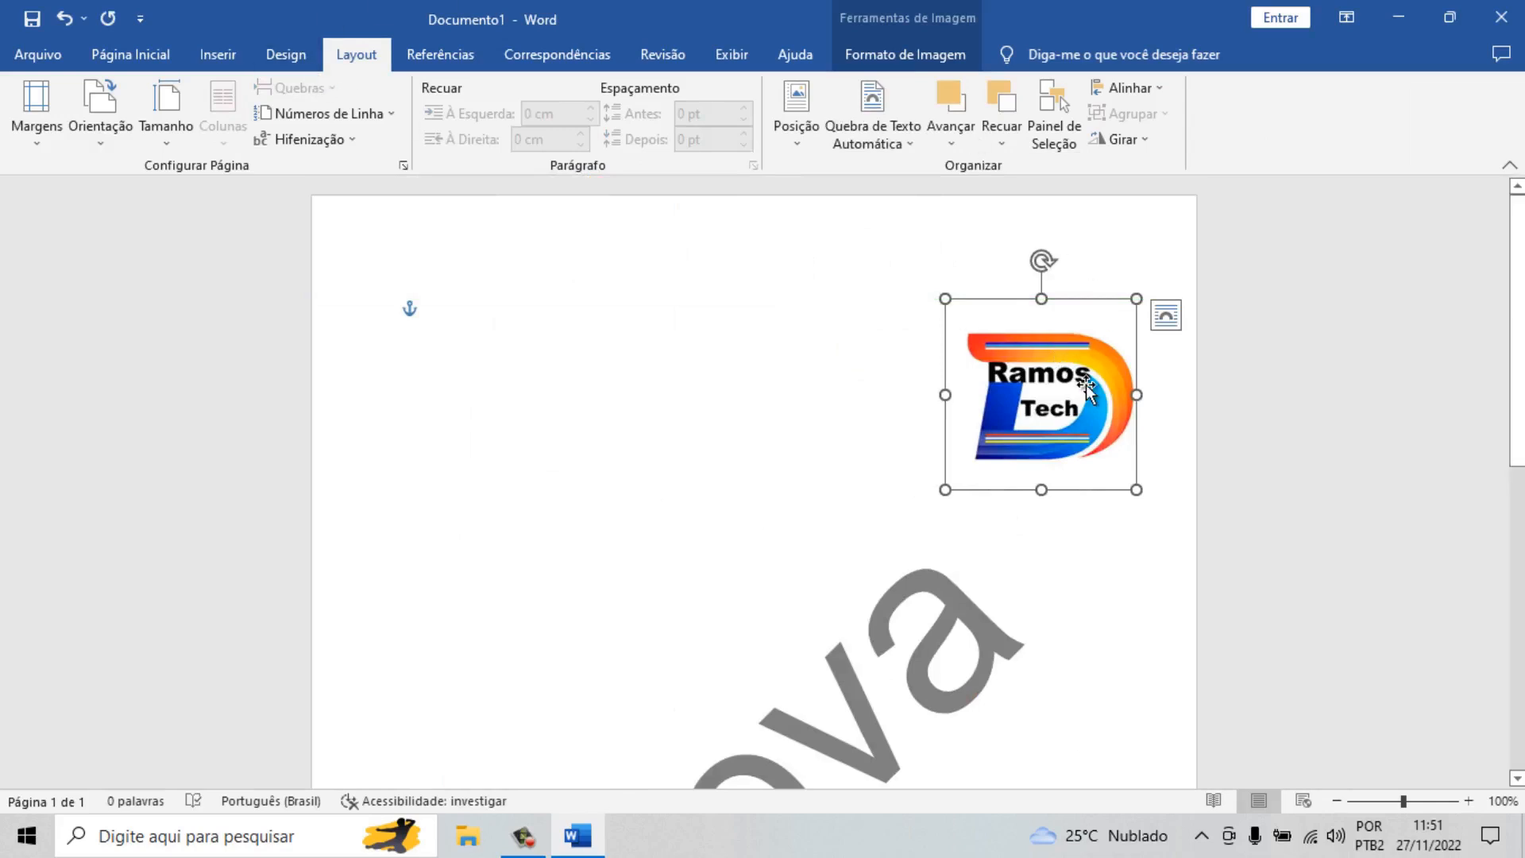
{"action": "key", "text": "Delete"}
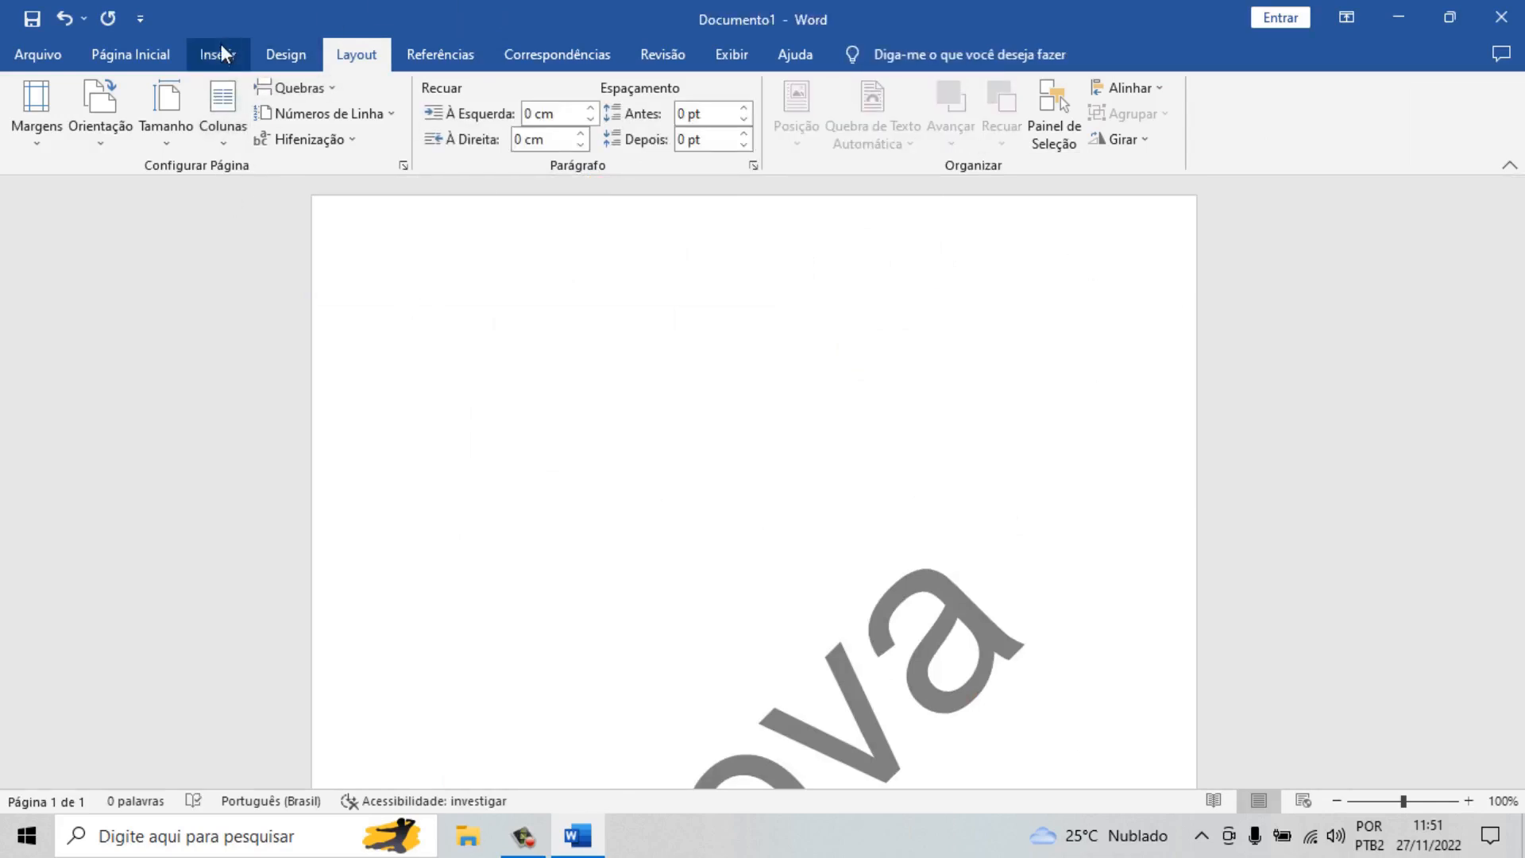
Step: Insert a text box using the Caixa de Texto Simples design
{"action": "left_click", "coordinate": [219, 55]}
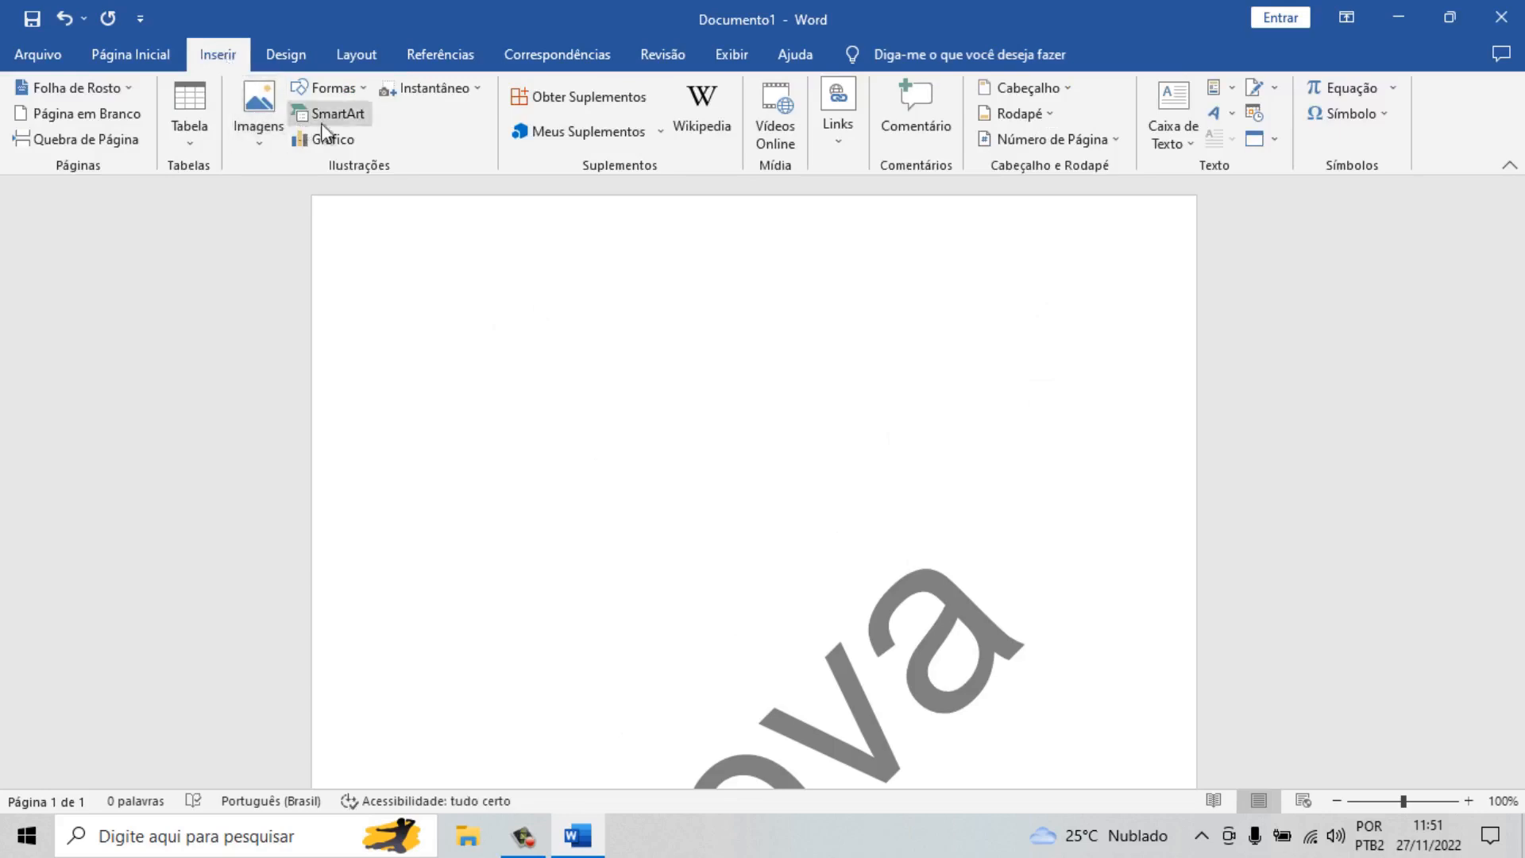
{"action": "left_click", "coordinate": [1156, 112]}
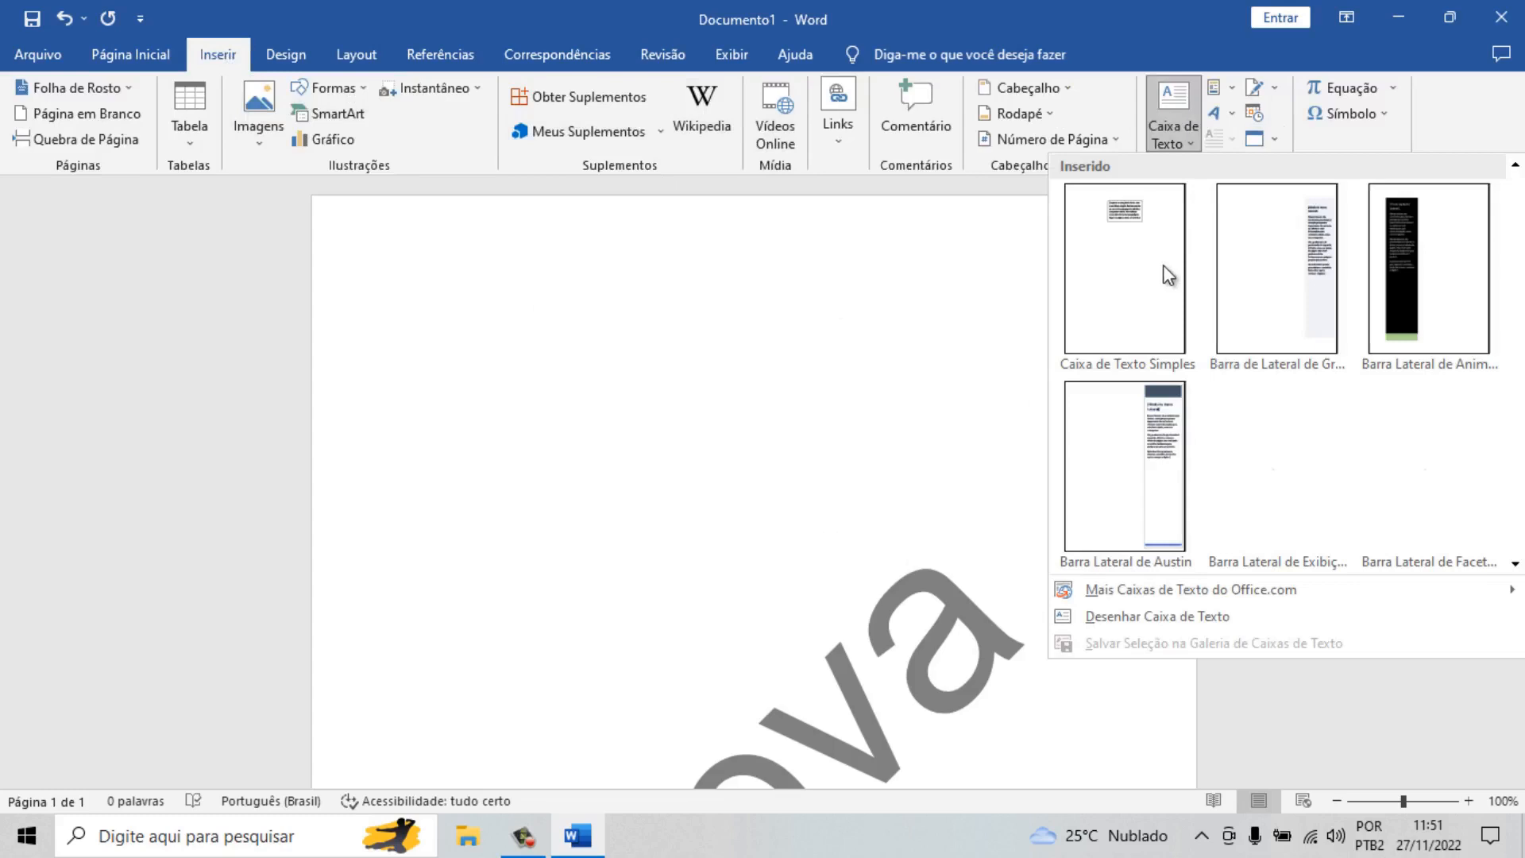
{"action": "left_click", "coordinate": [1132, 264]}
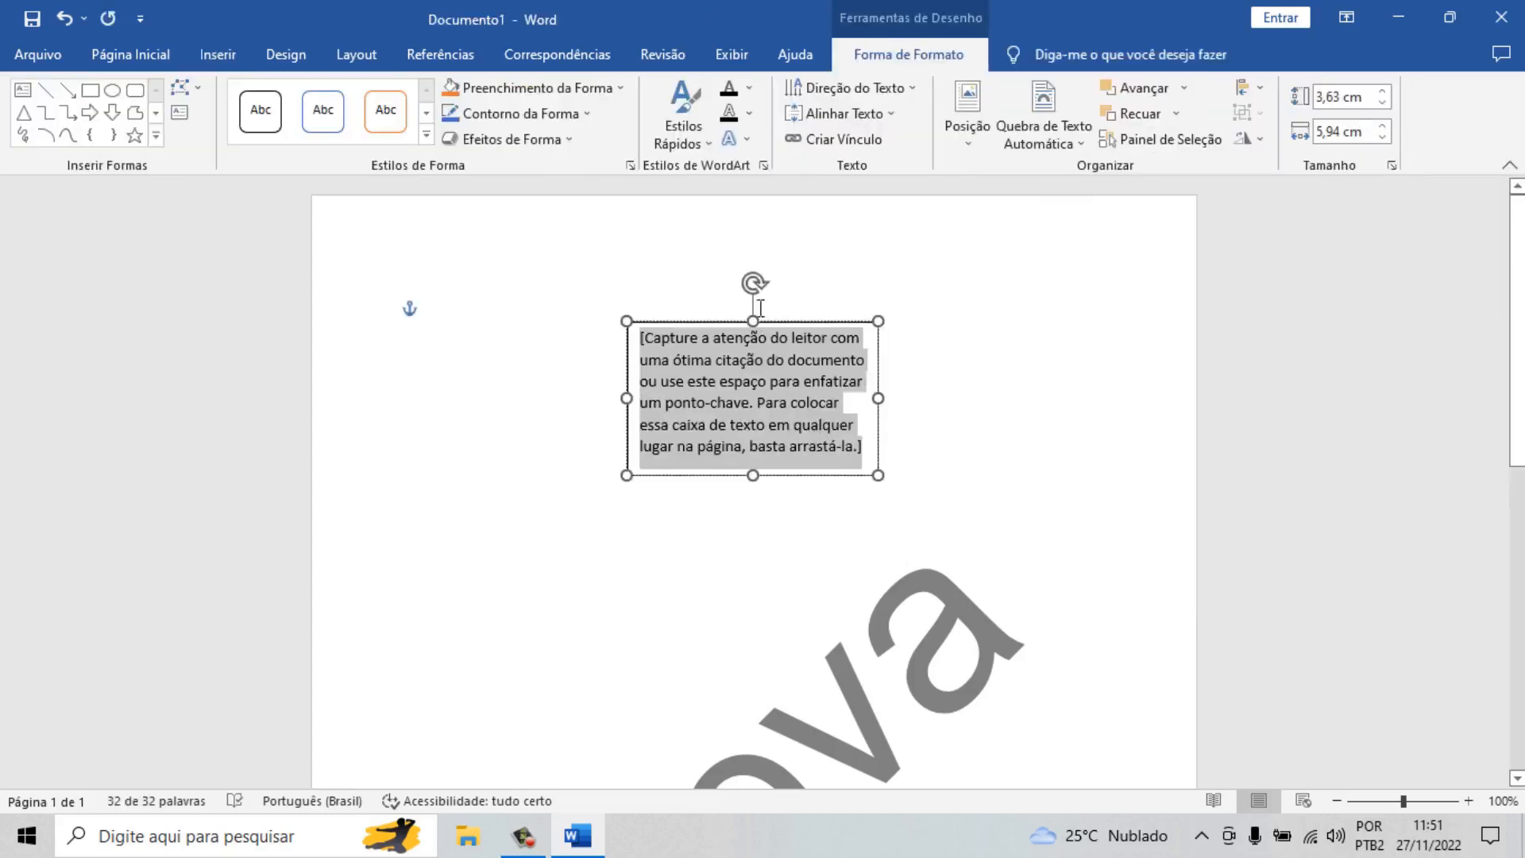
Step: Shrink the text box to about 2,41 cm high by 3,74 cm wide, and place it near the page's center above the watermark
{"action": "left_click_drag", "start_coordinate": [627, 321], "coordinate": [715, 365]}
{"action": "left_click_drag", "start_coordinate": [794, 475], "coordinate": [945, 315]}
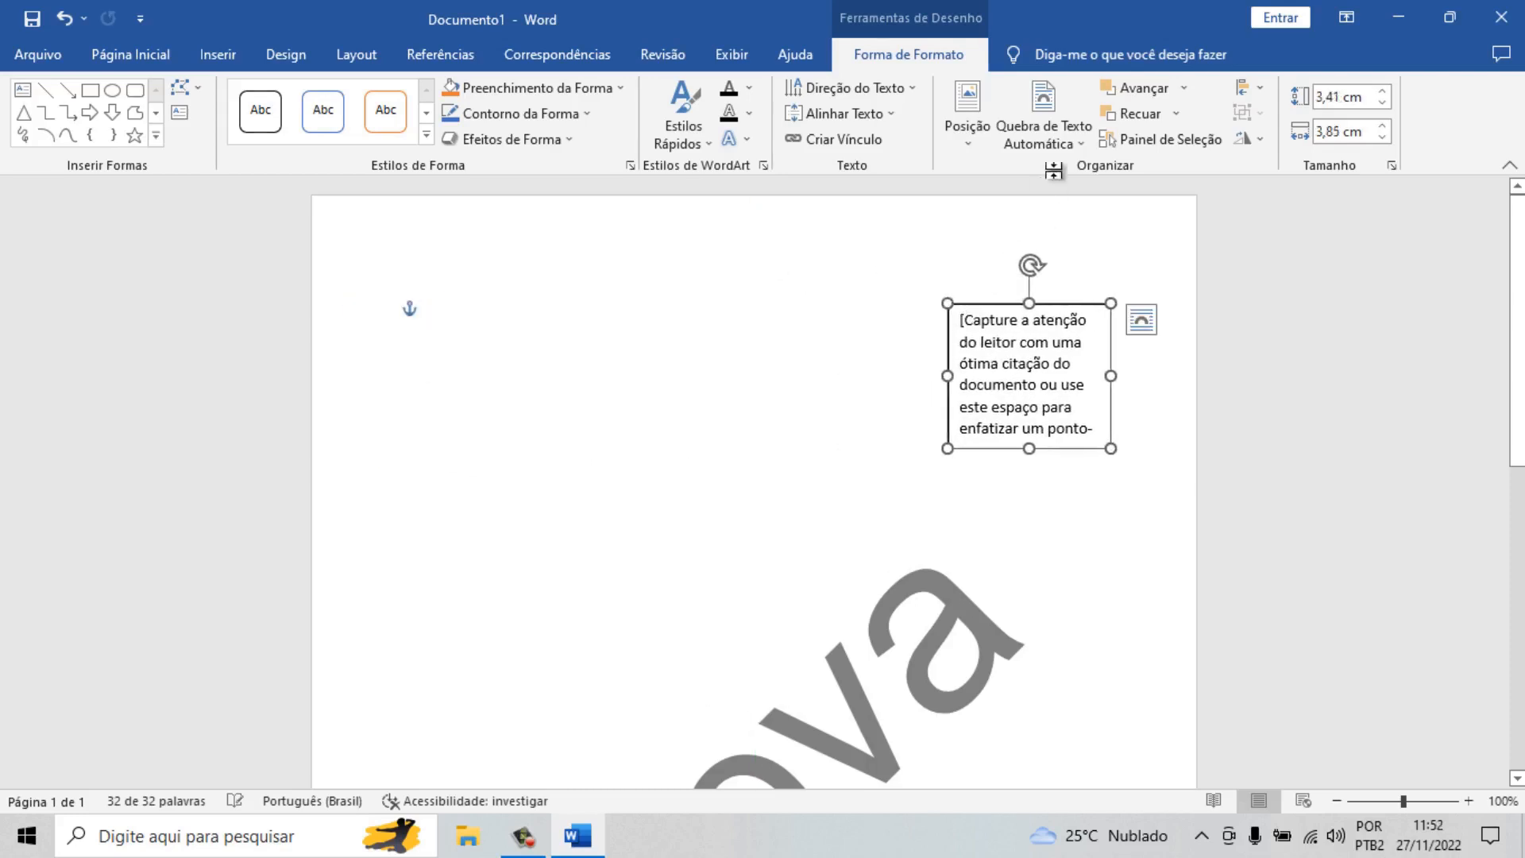
{"action": "left_click_drag", "start_coordinate": [945, 305], "coordinate": [722, 403]}
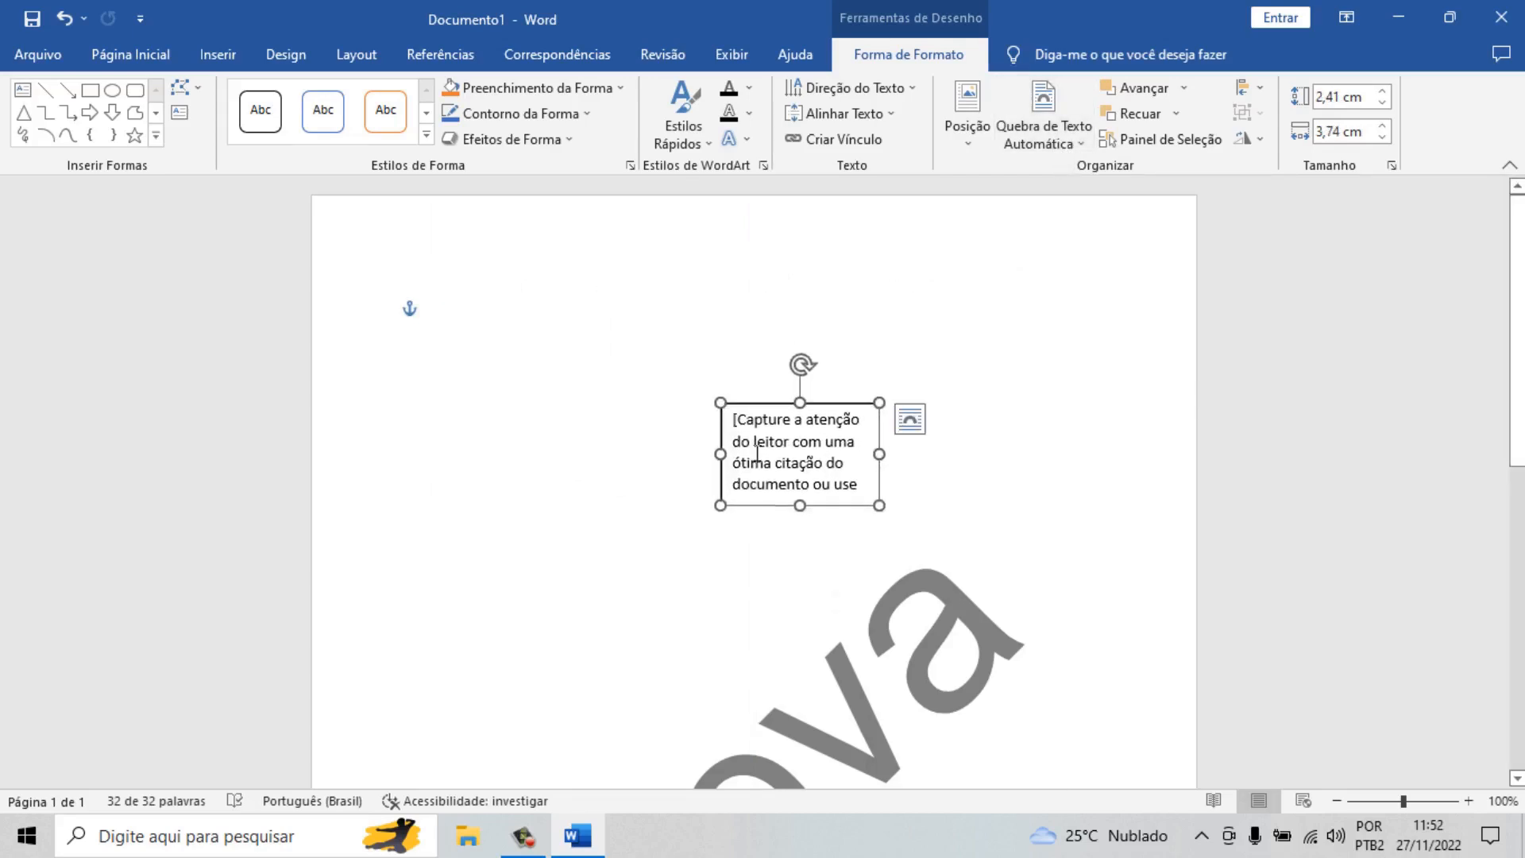
Step: Replace the text box's placeholder text with "Ramos informática"
{"action": "left_click", "coordinate": [810, 469]}
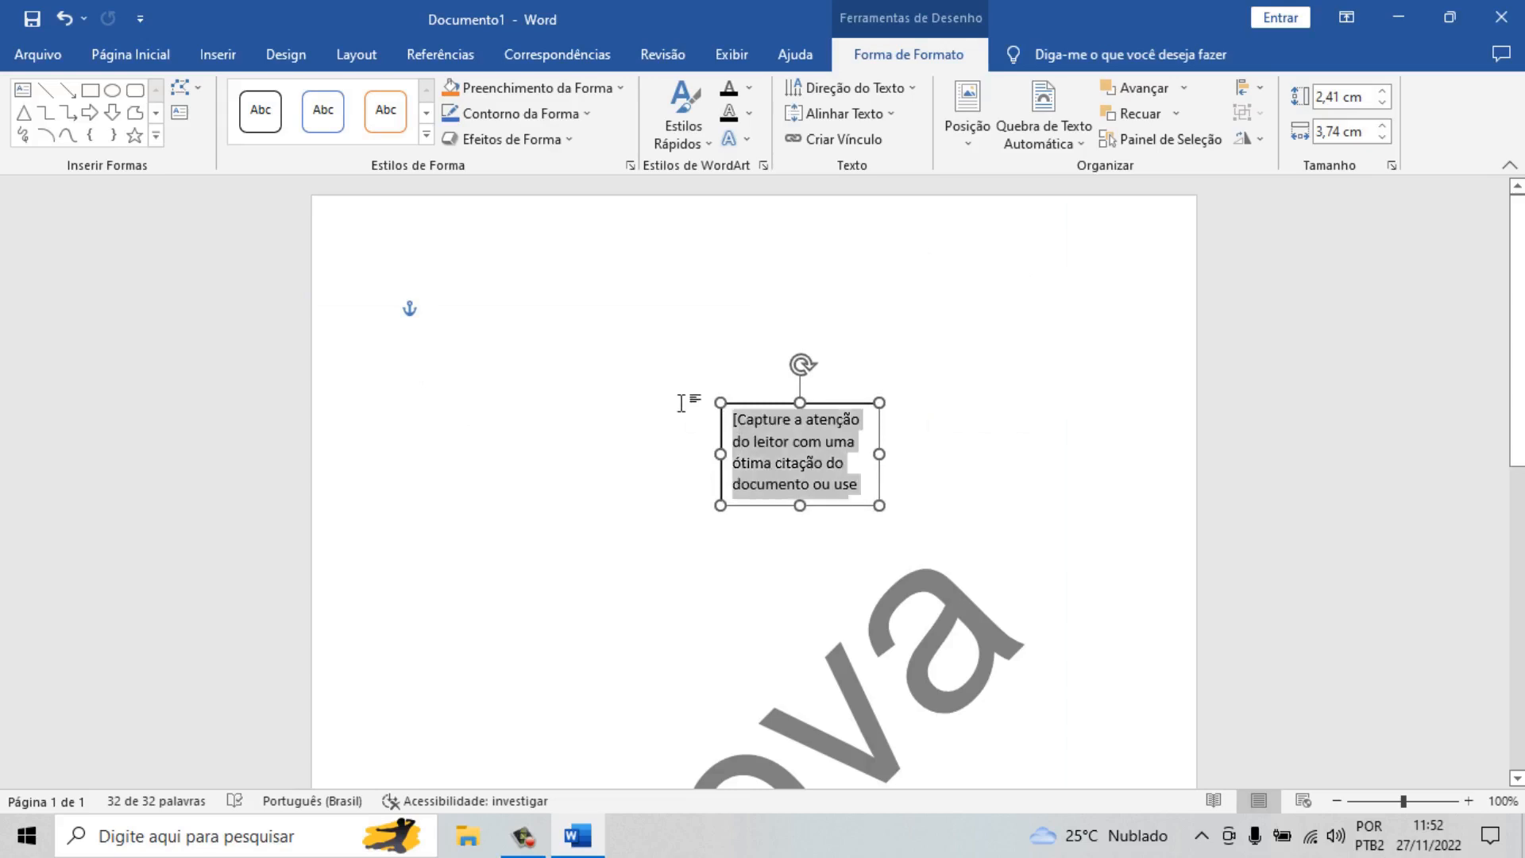
{"action": "type", "text": "Rm"}
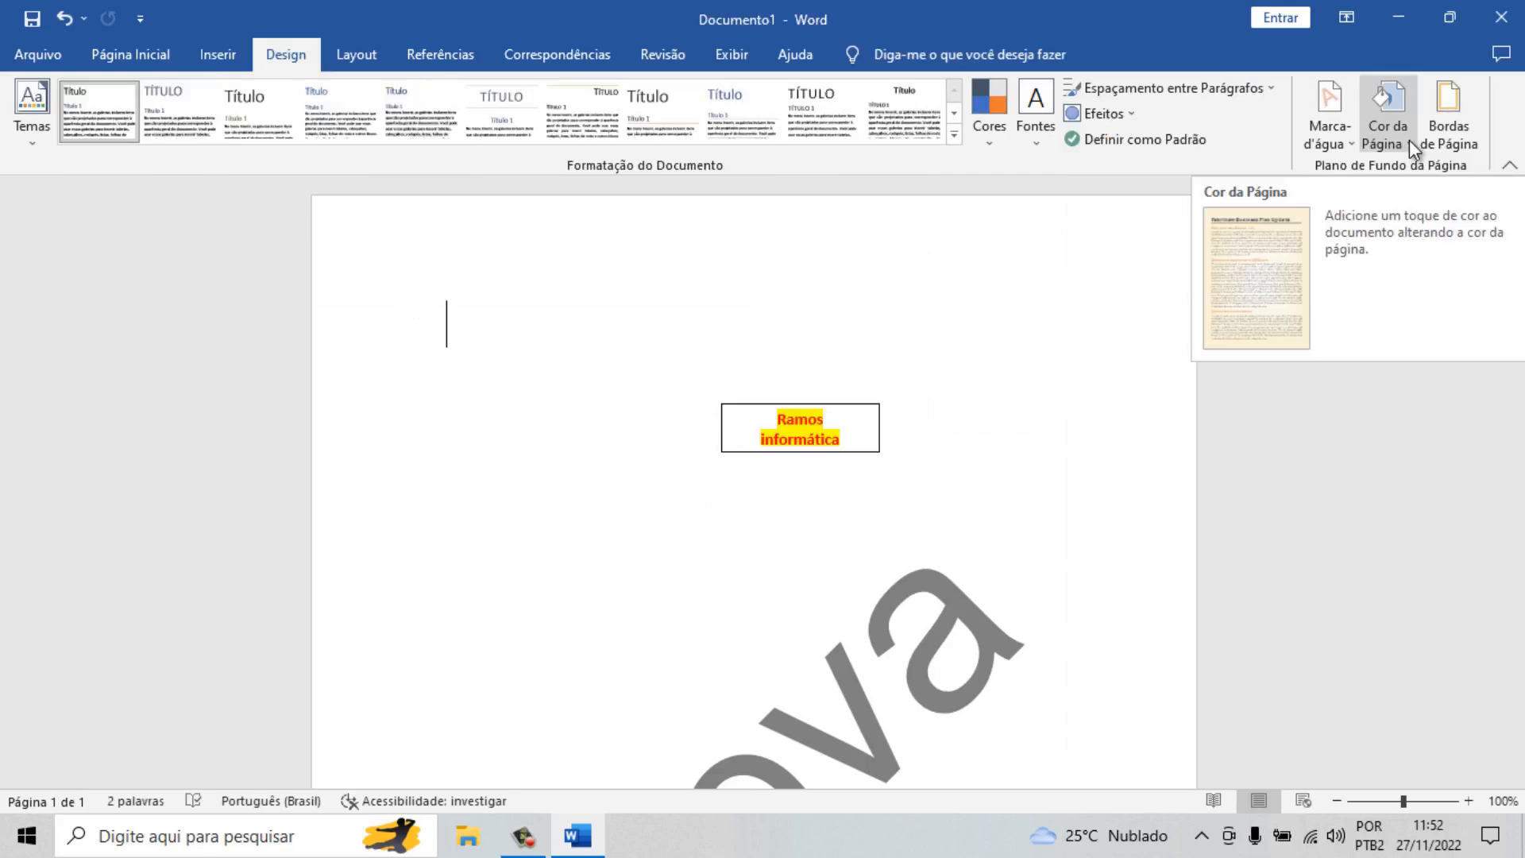
Step: Set the page color to a dark green theme color, and select the text box
{"action": "left_click", "coordinate": [1409, 140]}
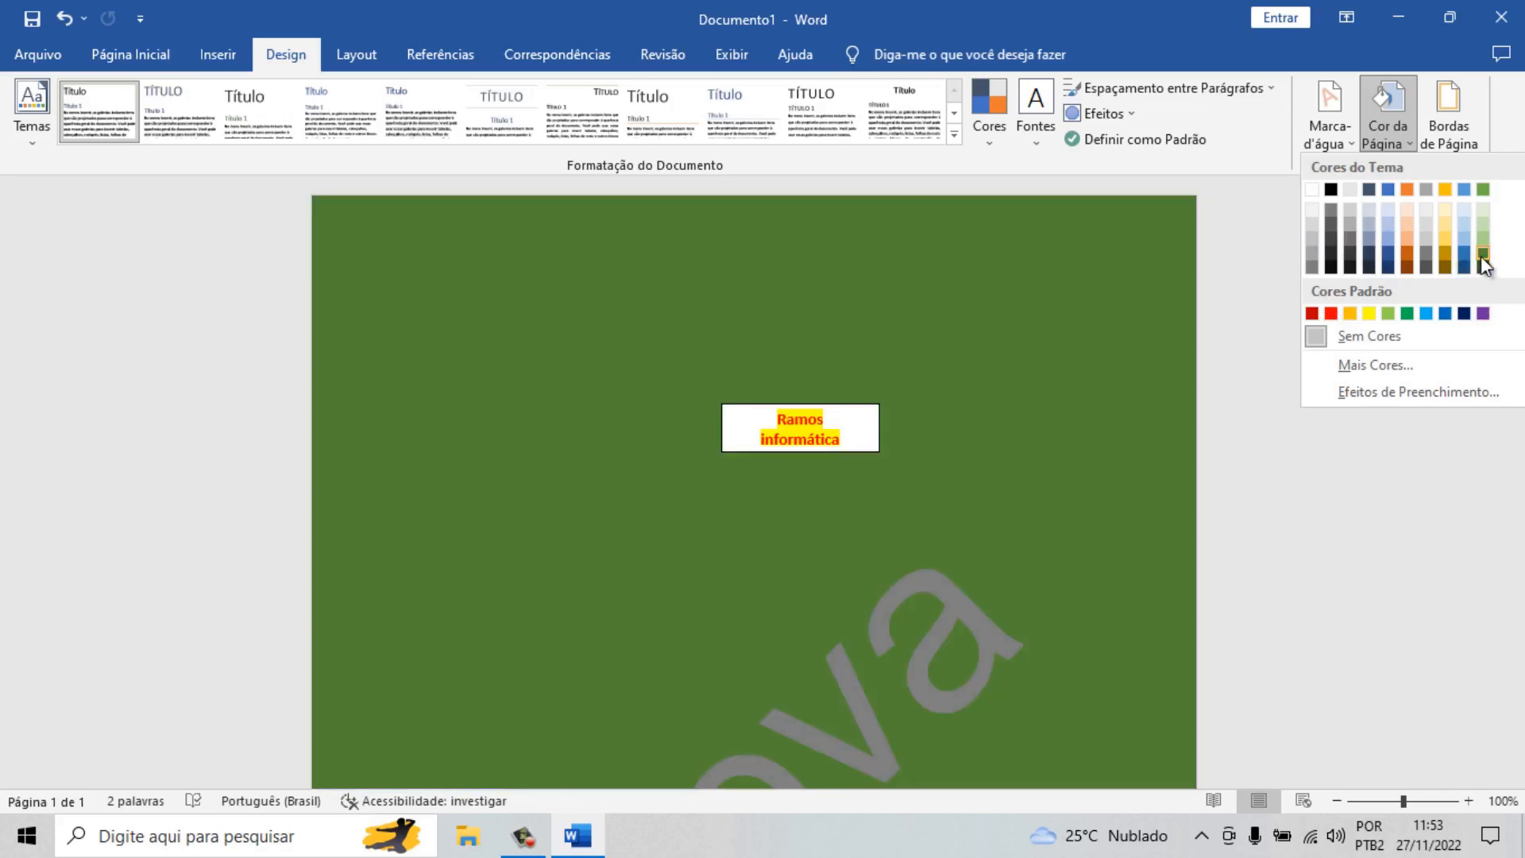
{"action": "left_click", "coordinate": [1480, 256]}
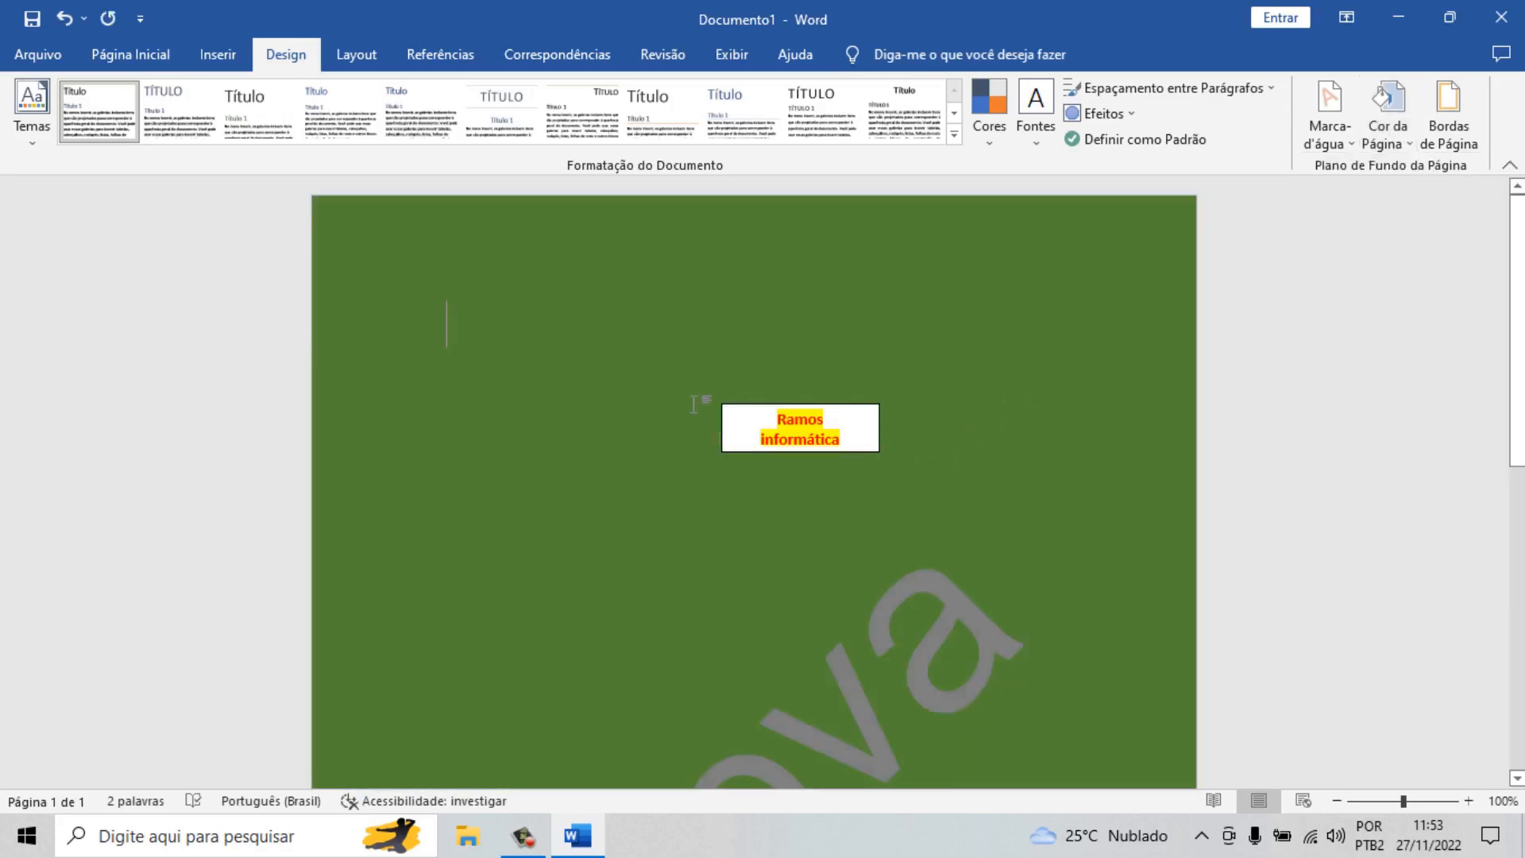
{"action": "left_click", "coordinate": [743, 446]}
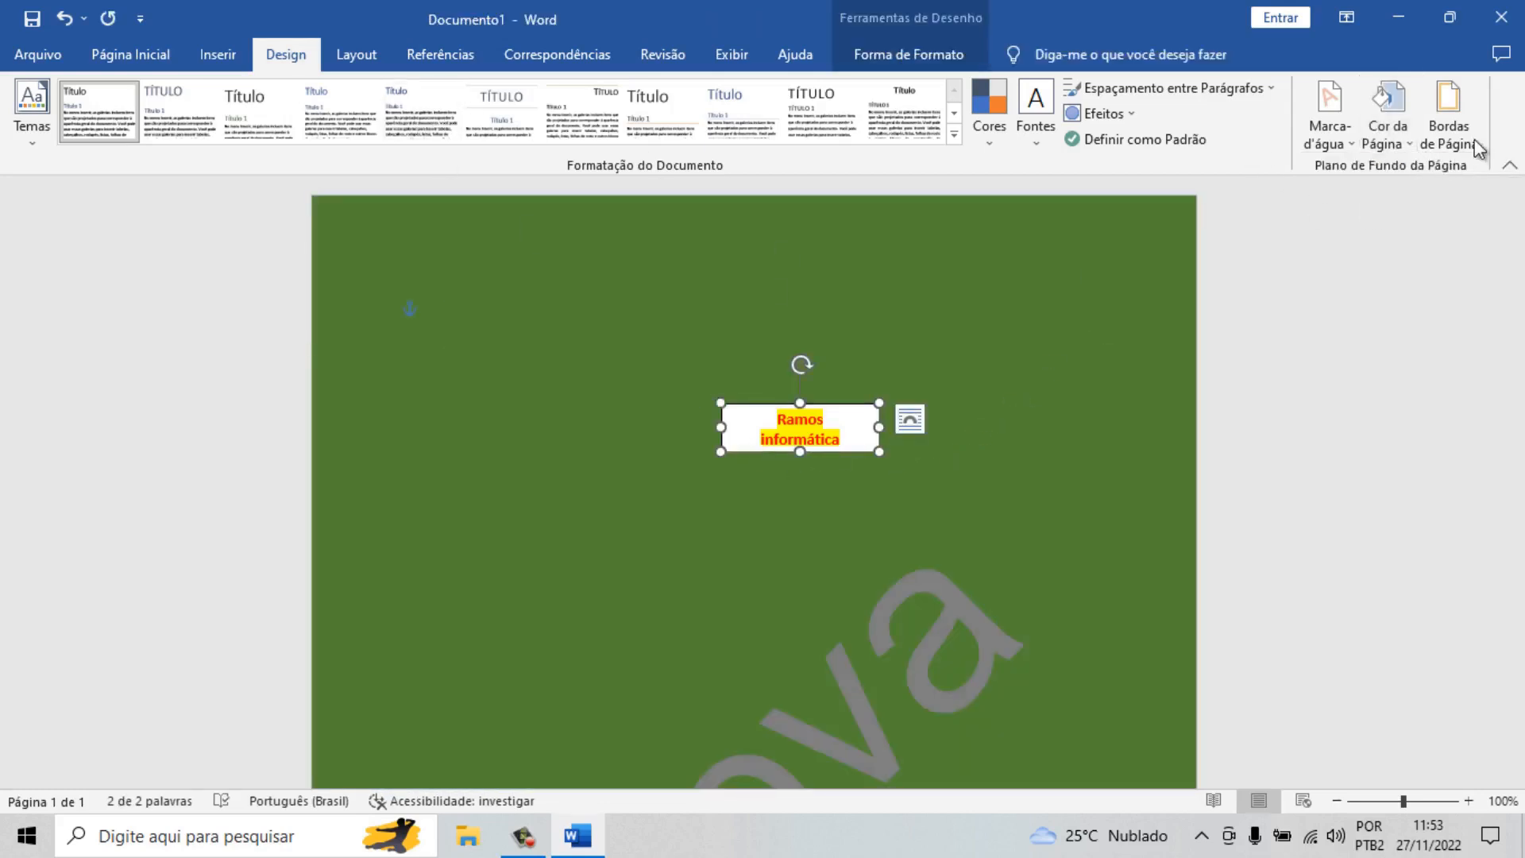
Step: Deselect the text box and choose landscape (Paisagem) orientation in the page setup settings
{"action": "left_click", "coordinate": [343, 54]}
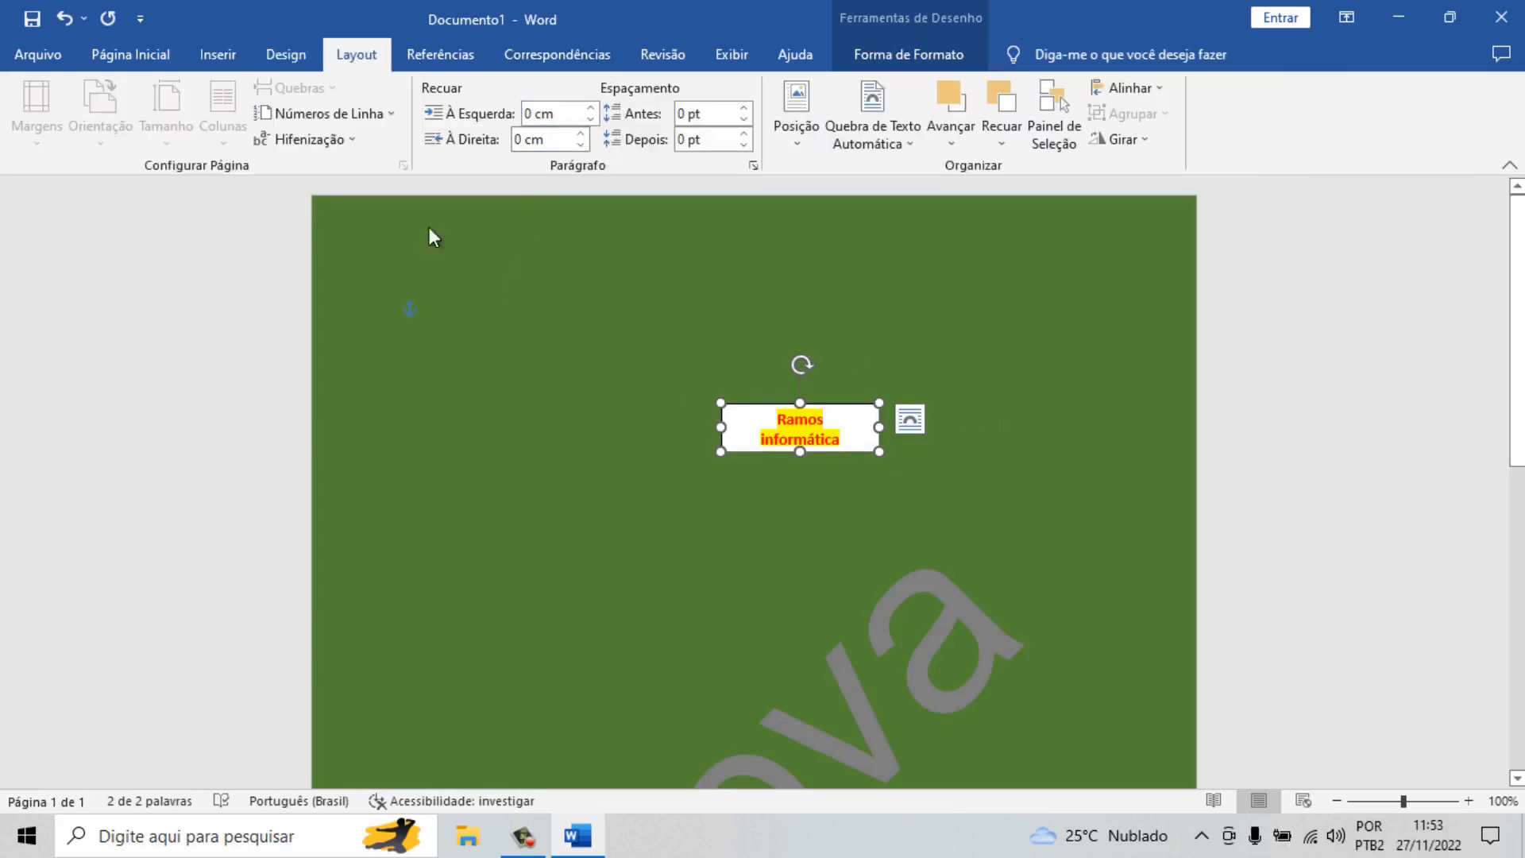
{"action": "left_click", "coordinate": [606, 340]}
{"action": "left_click", "coordinate": [408, 164]}
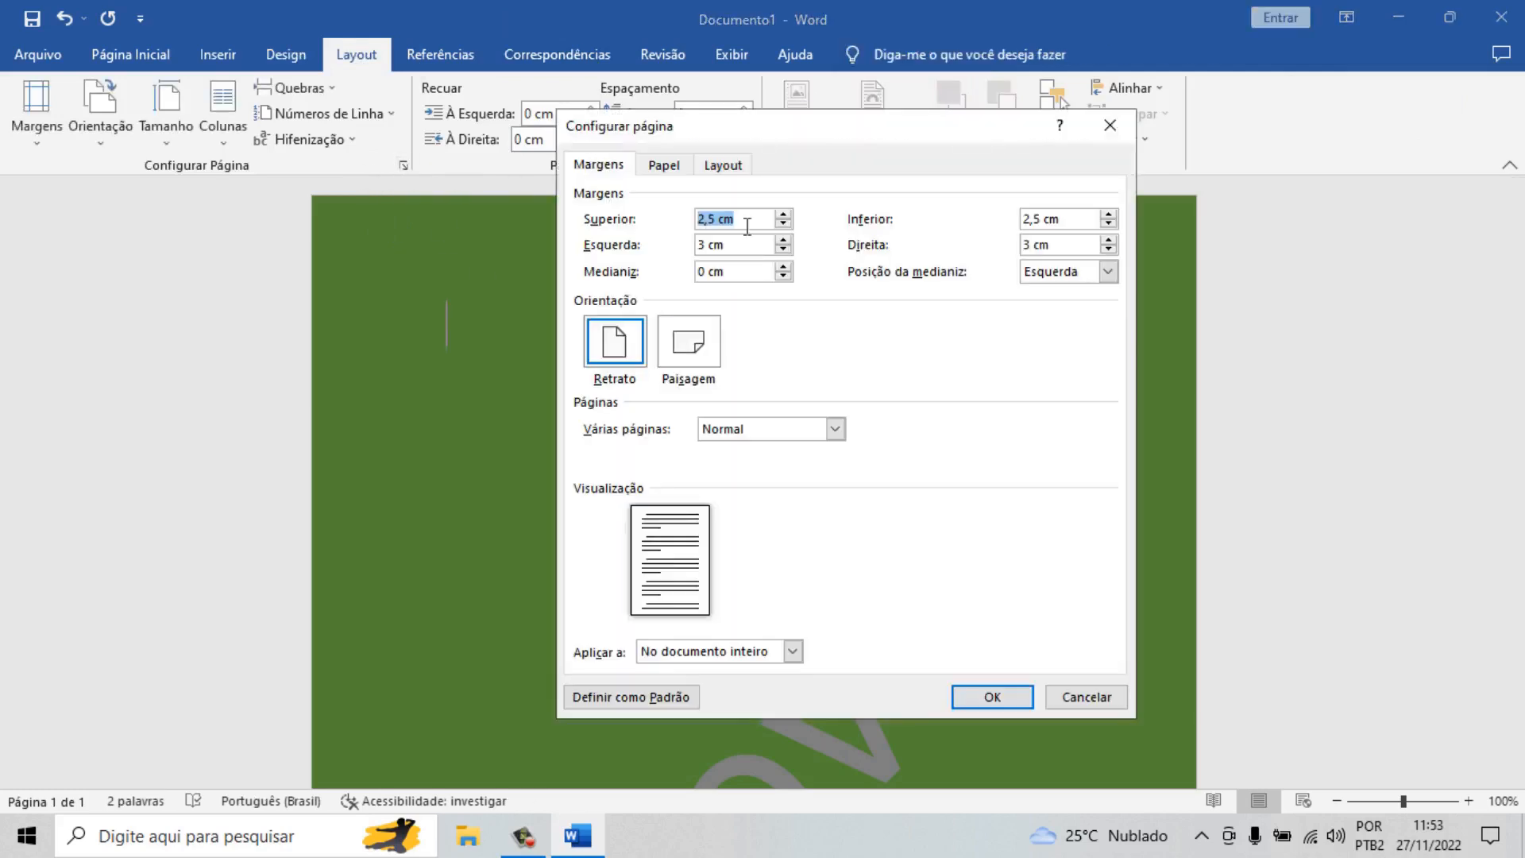
{"action": "left_click", "coordinate": [625, 355]}
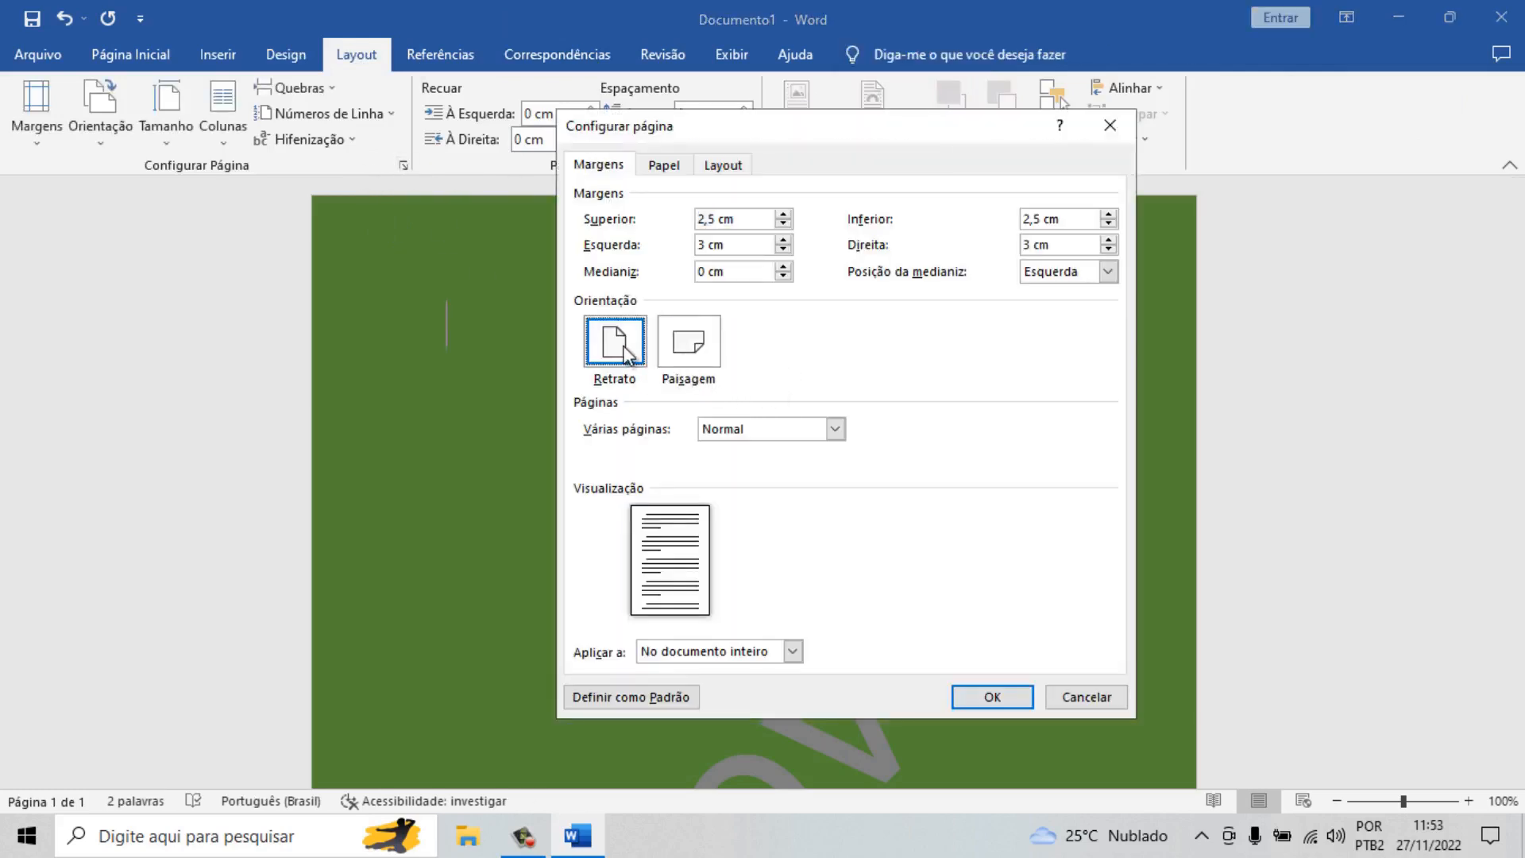
{"action": "left_click", "coordinate": [708, 340]}
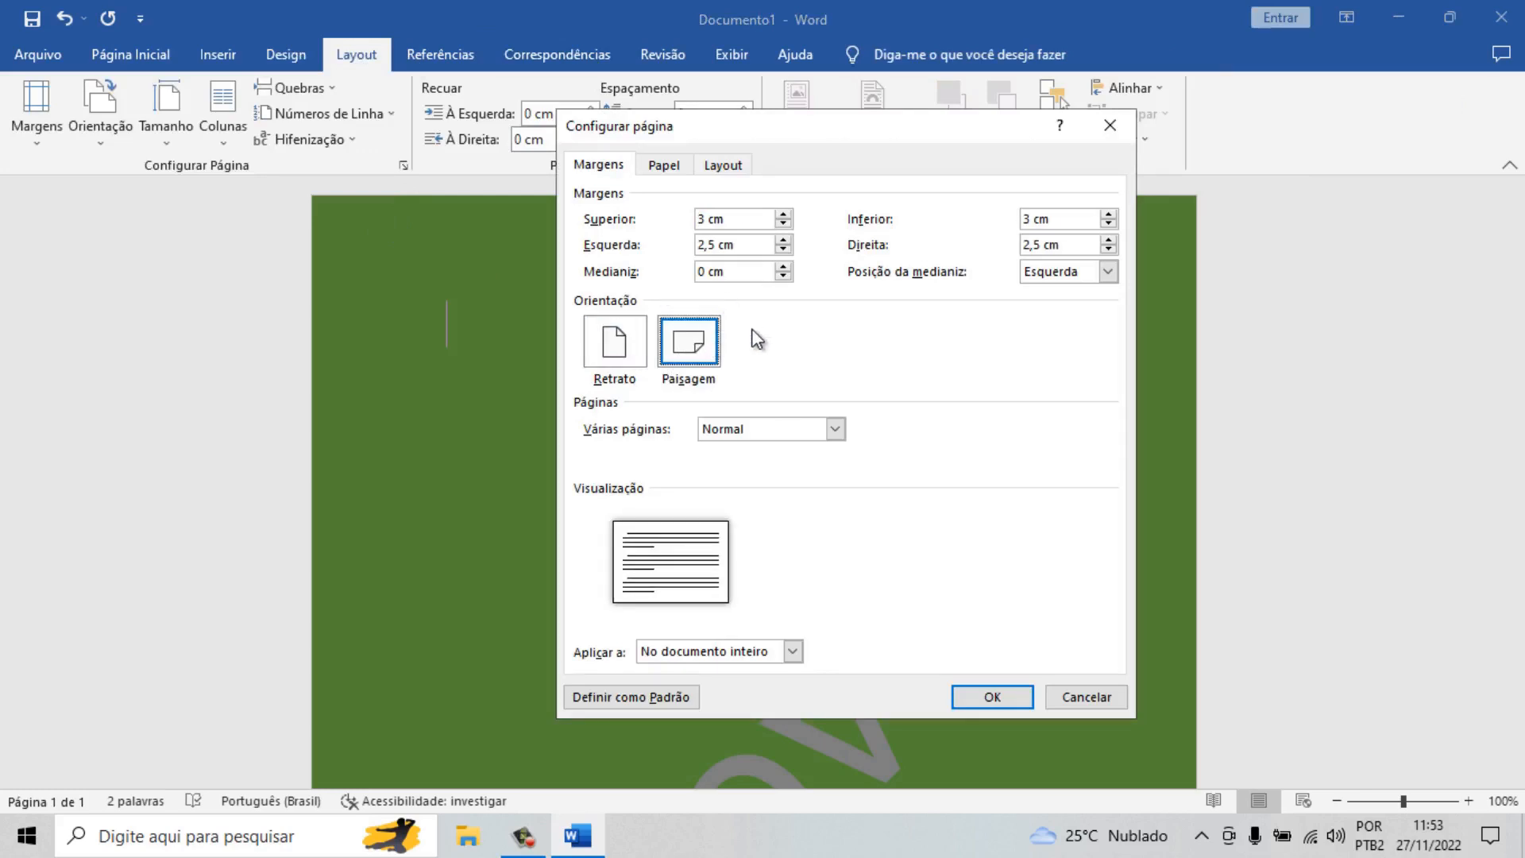
Step: Set the superior, inferior, left and right page margins to 1 cm each and apply the page setup
{"action": "left_click", "coordinate": [704, 219]}
{"action": "double_click", "coordinate": [1027, 218]}
{"action": "type", "text": "1"}
{"action": "double_click", "coordinate": [715, 244]}
{"action": "type", "text": "1"}
{"action": "double_click", "coordinate": [1032, 244]}
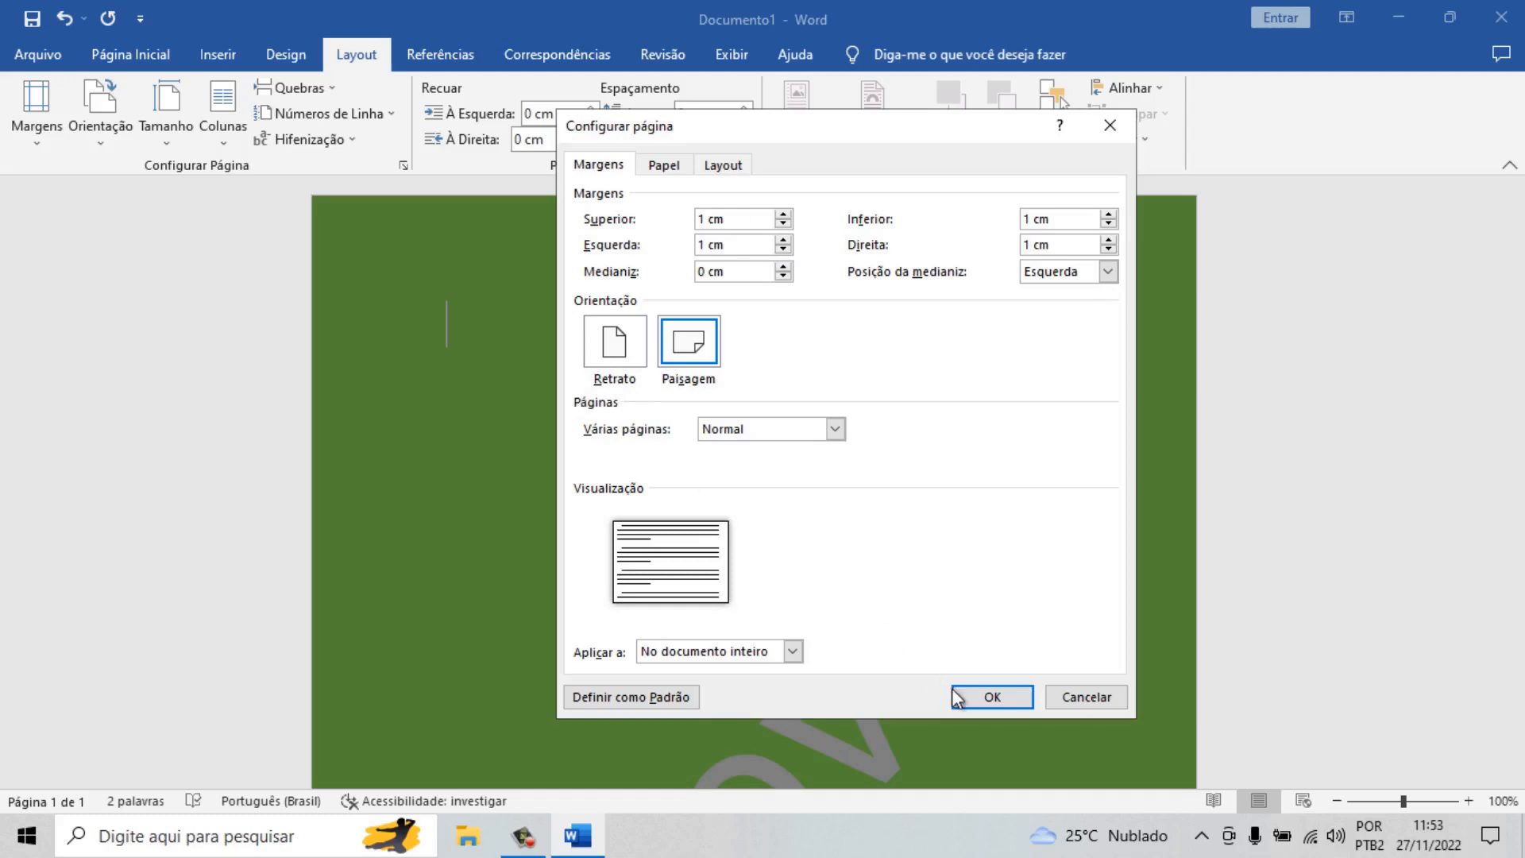
{"action": "left_click", "coordinate": [984, 696]}
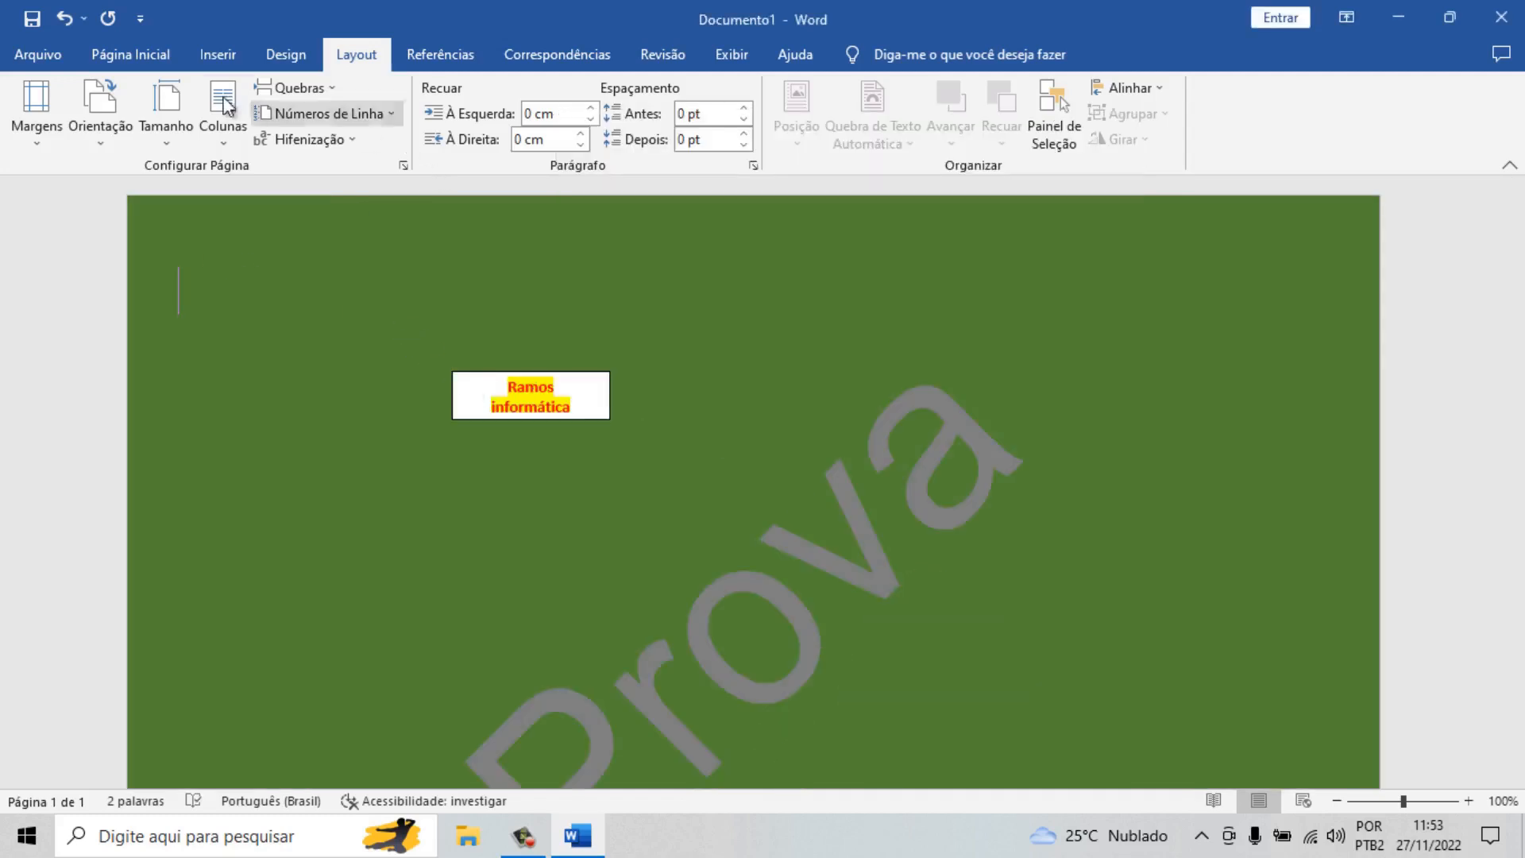
Step: Return the whole document to portrait (Retrato) orientation in the page setup
{"action": "left_click", "coordinate": [397, 168]}
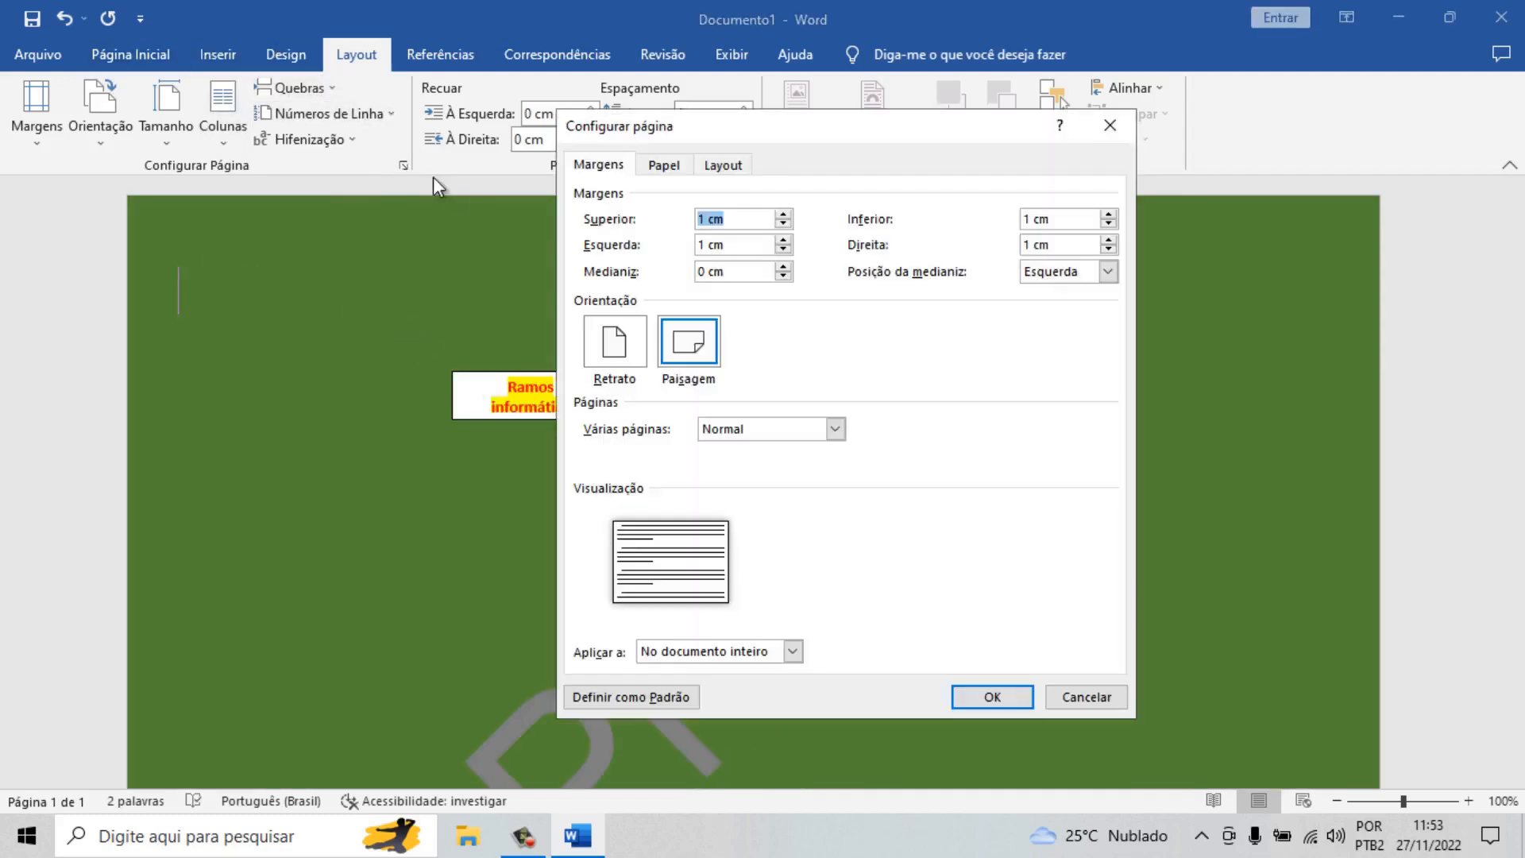
{"action": "left_click", "coordinate": [616, 337]}
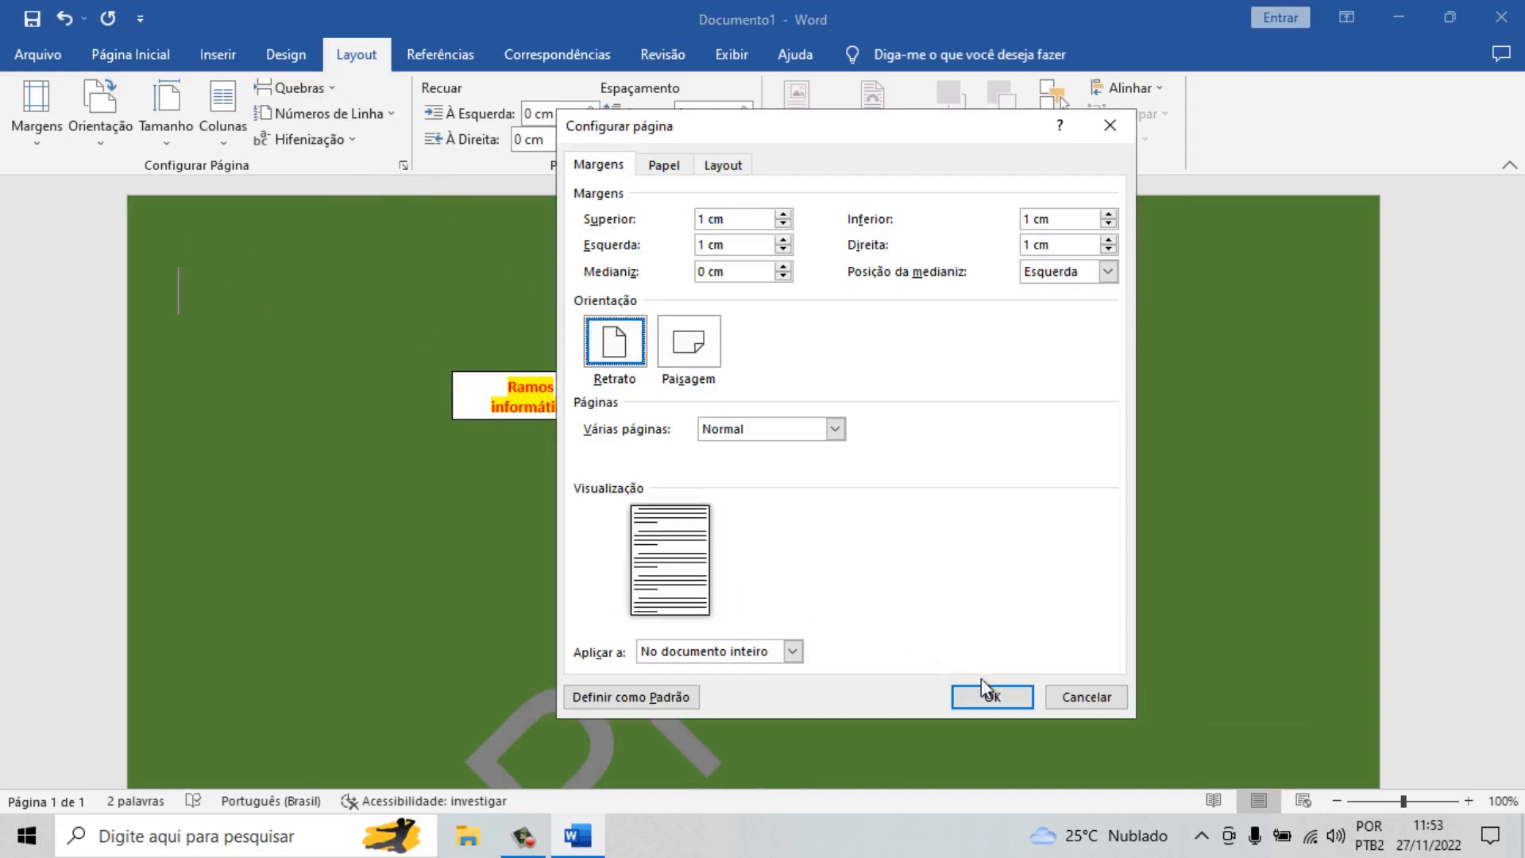
{"action": "left_click", "coordinate": [979, 693]}
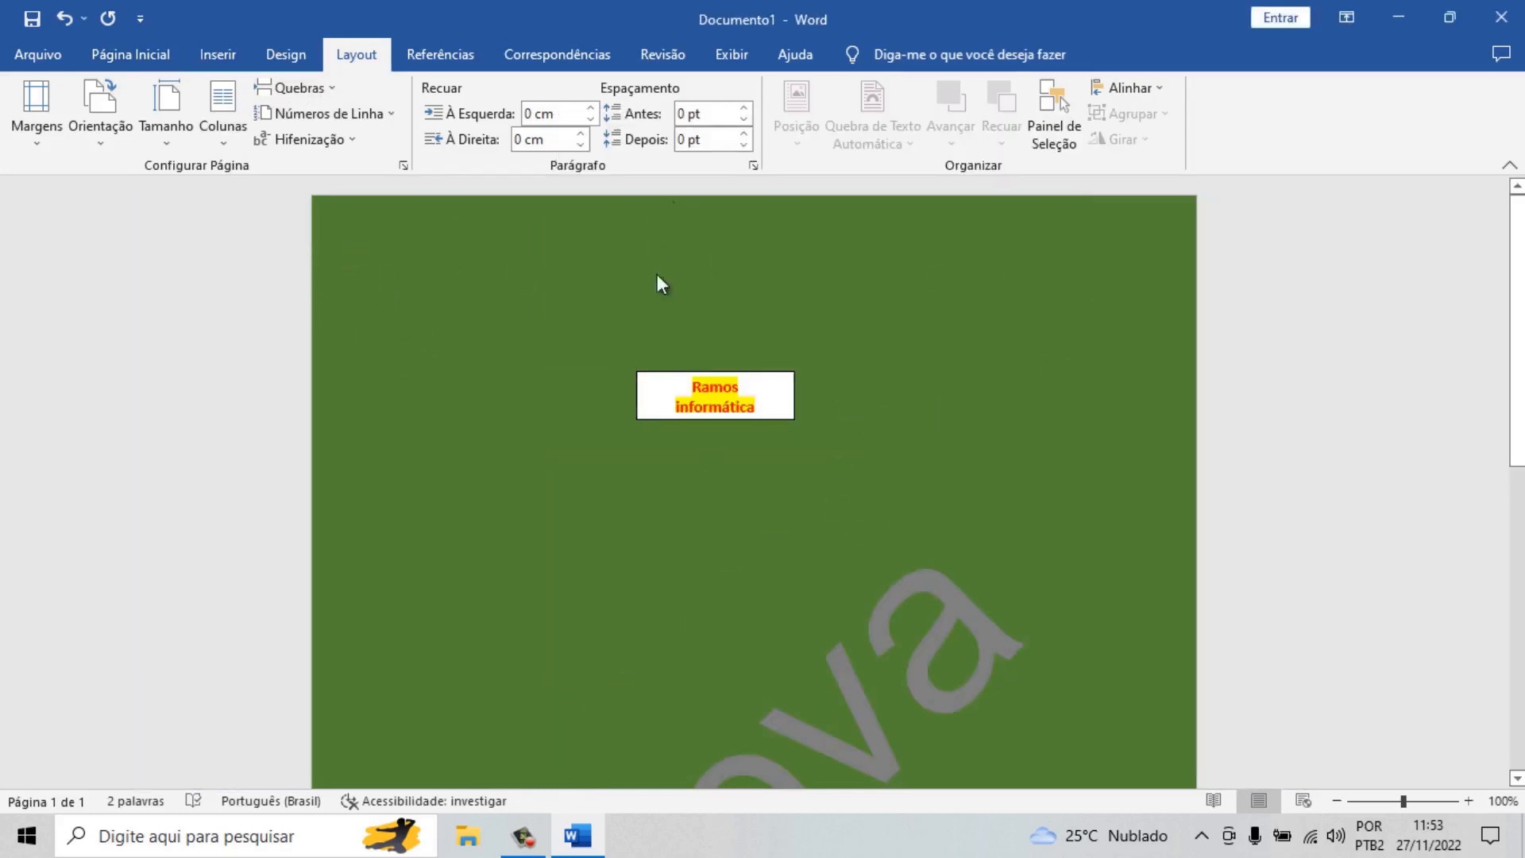
Step: Examine the citation and reference commands, the view commands, and the options for viewing and recording macros
{"action": "left_click", "coordinate": [442, 54]}
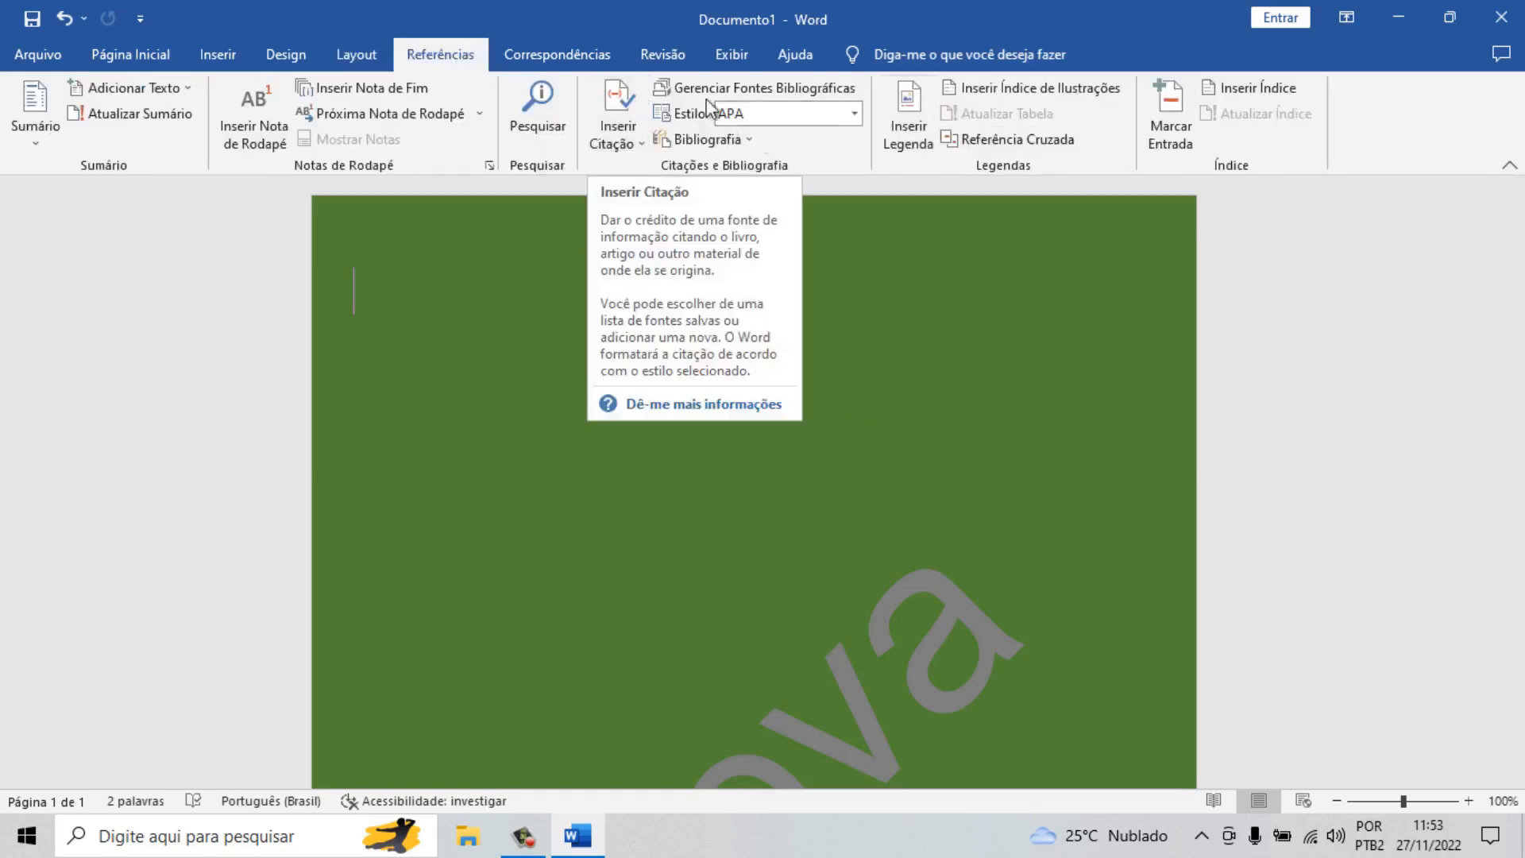
{"action": "left_click", "coordinate": [732, 56]}
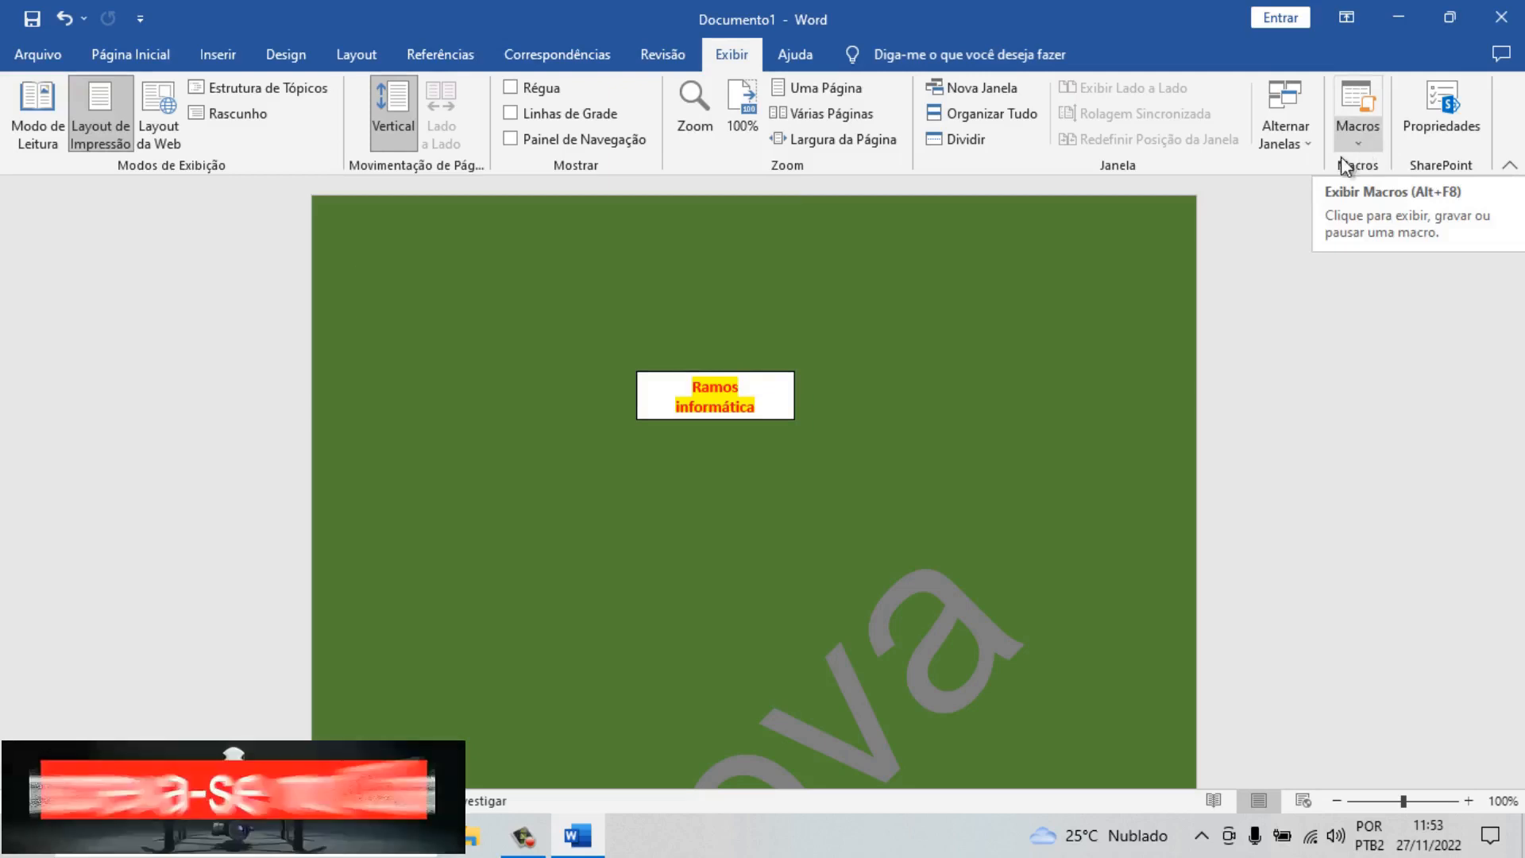
{"action": "left_click", "coordinate": [862, 415]}
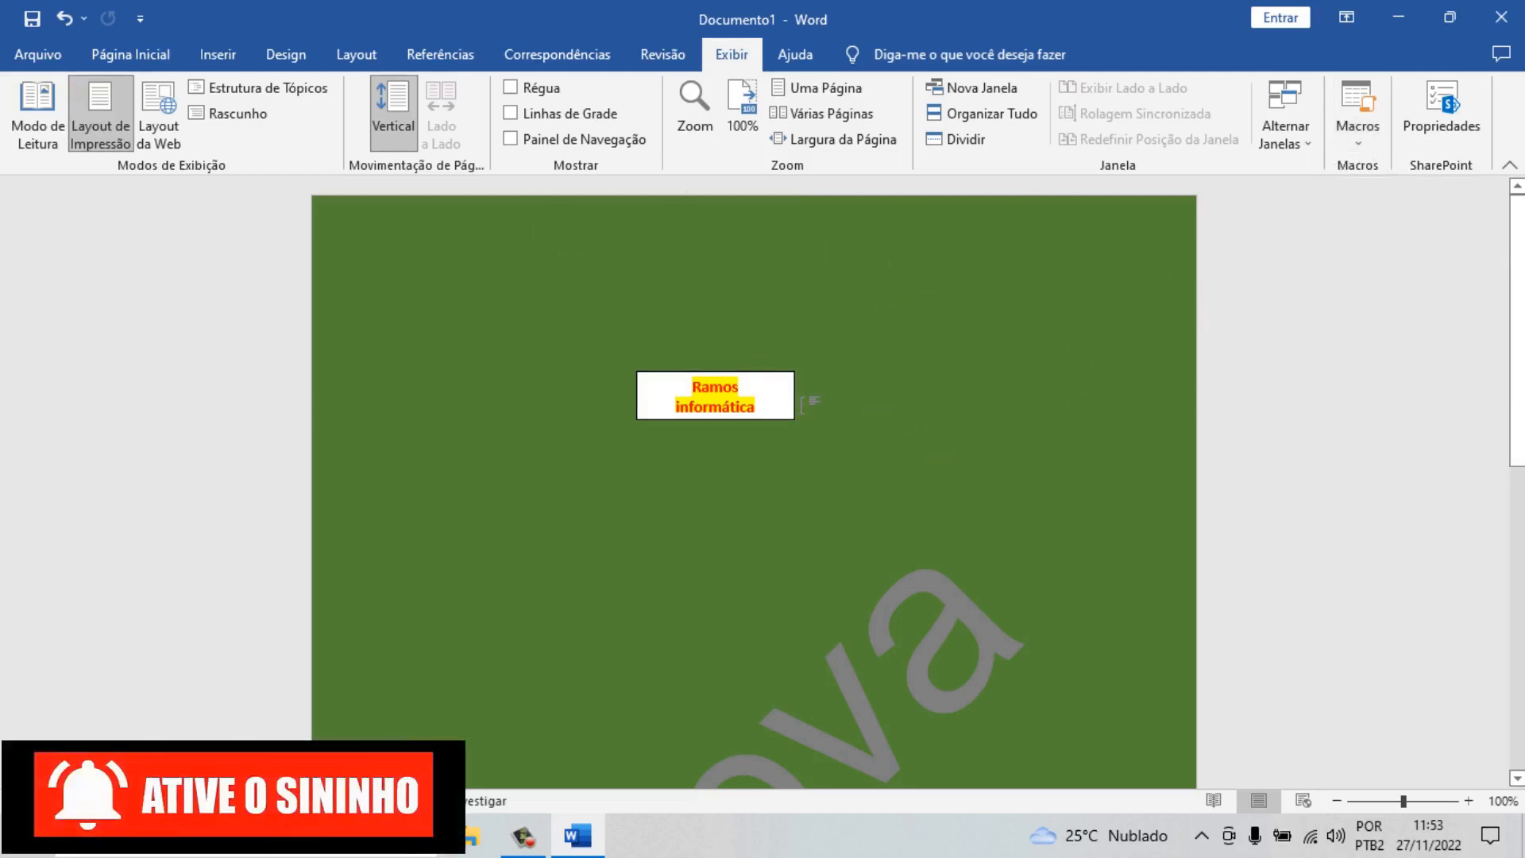
{"action": "left_click", "coordinate": [1361, 132]}
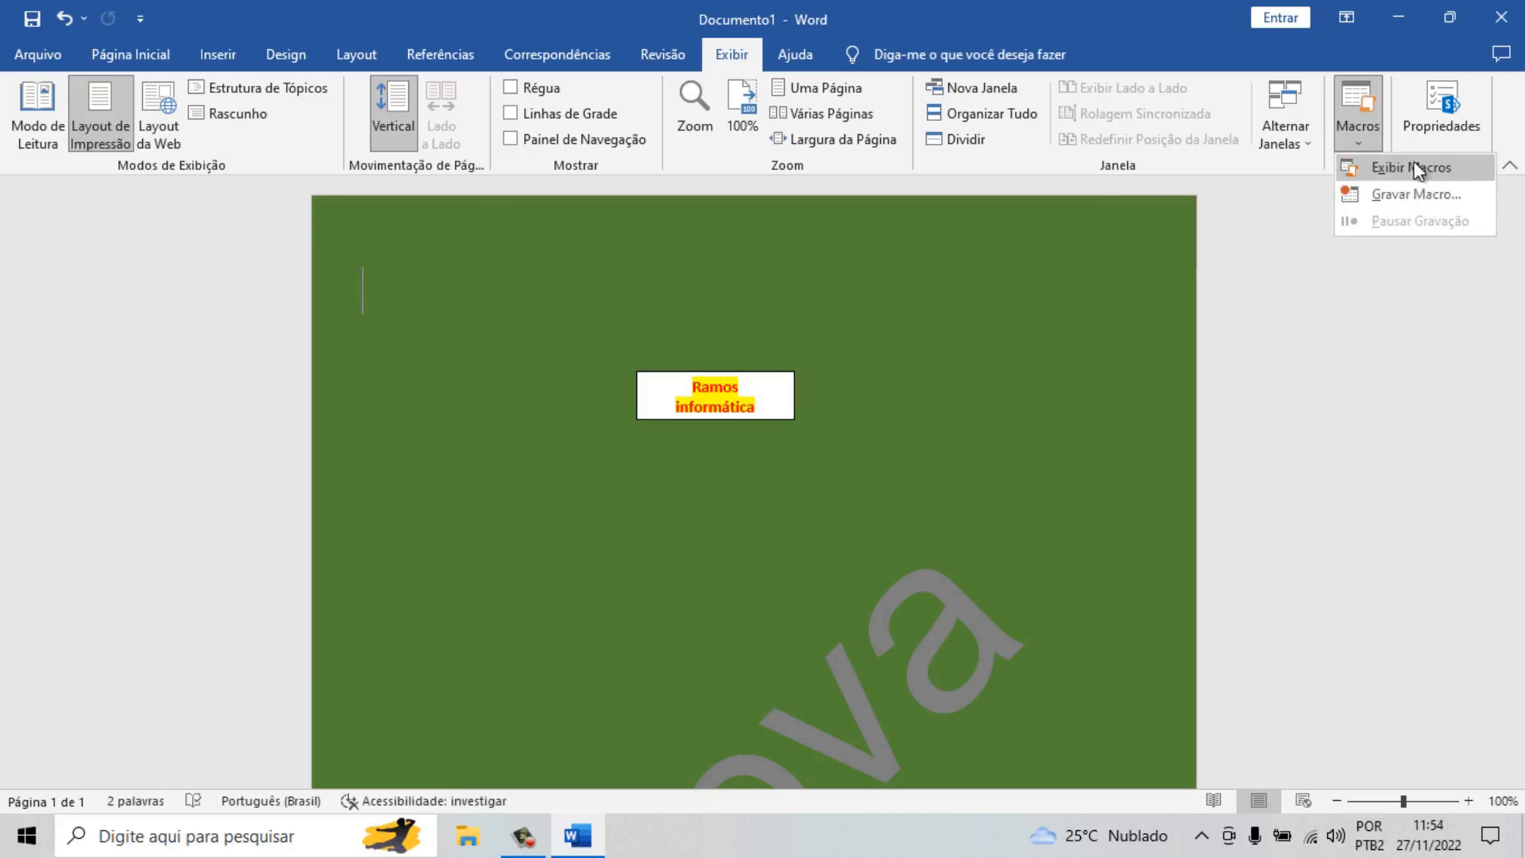
{"action": "left_click", "coordinate": [845, 397]}
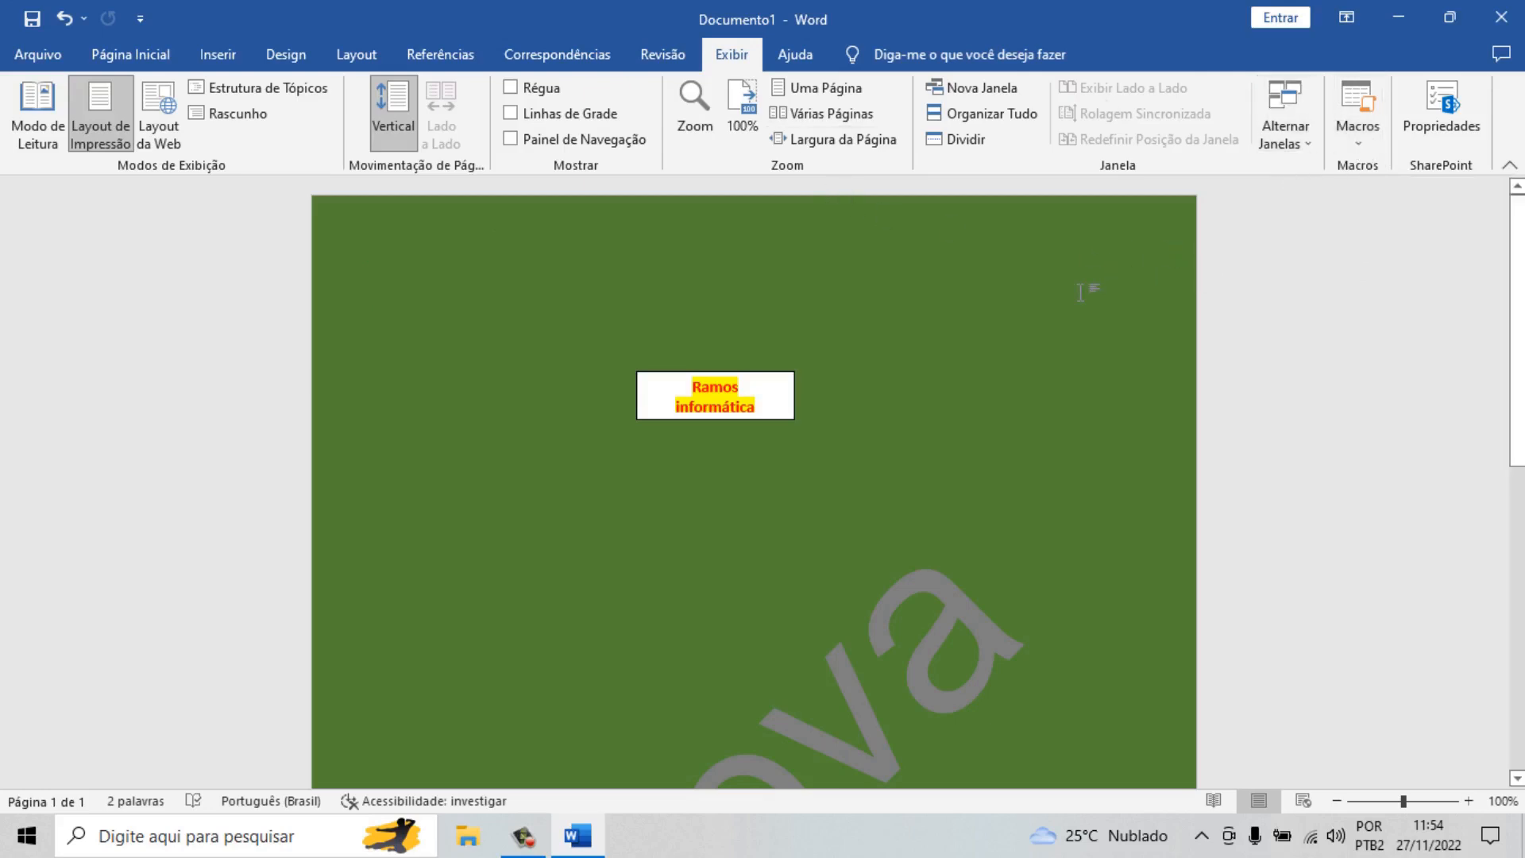
{"action": "left_click", "coordinate": [1361, 138]}
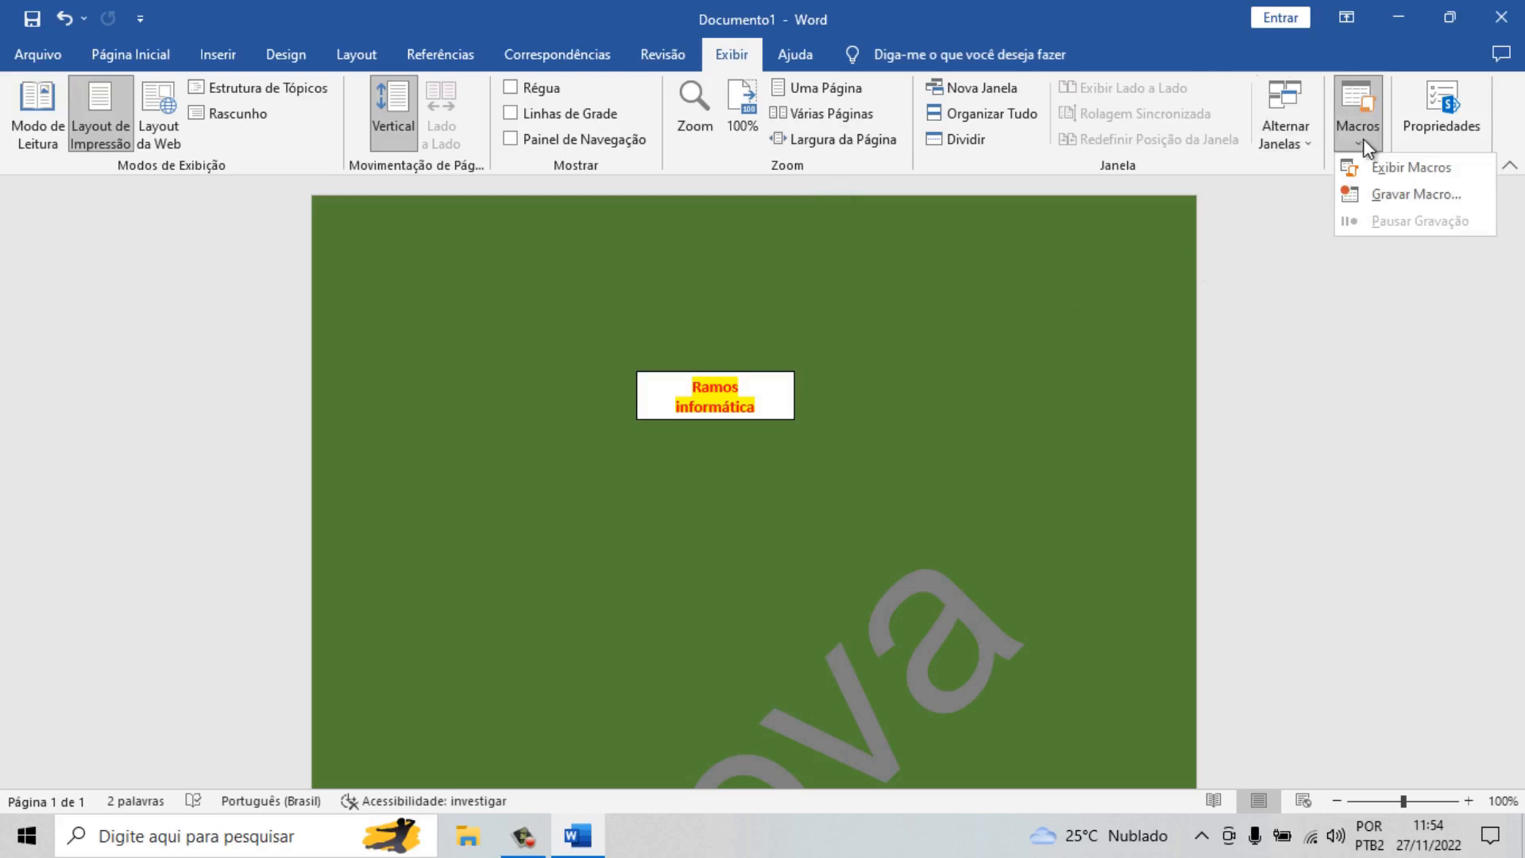